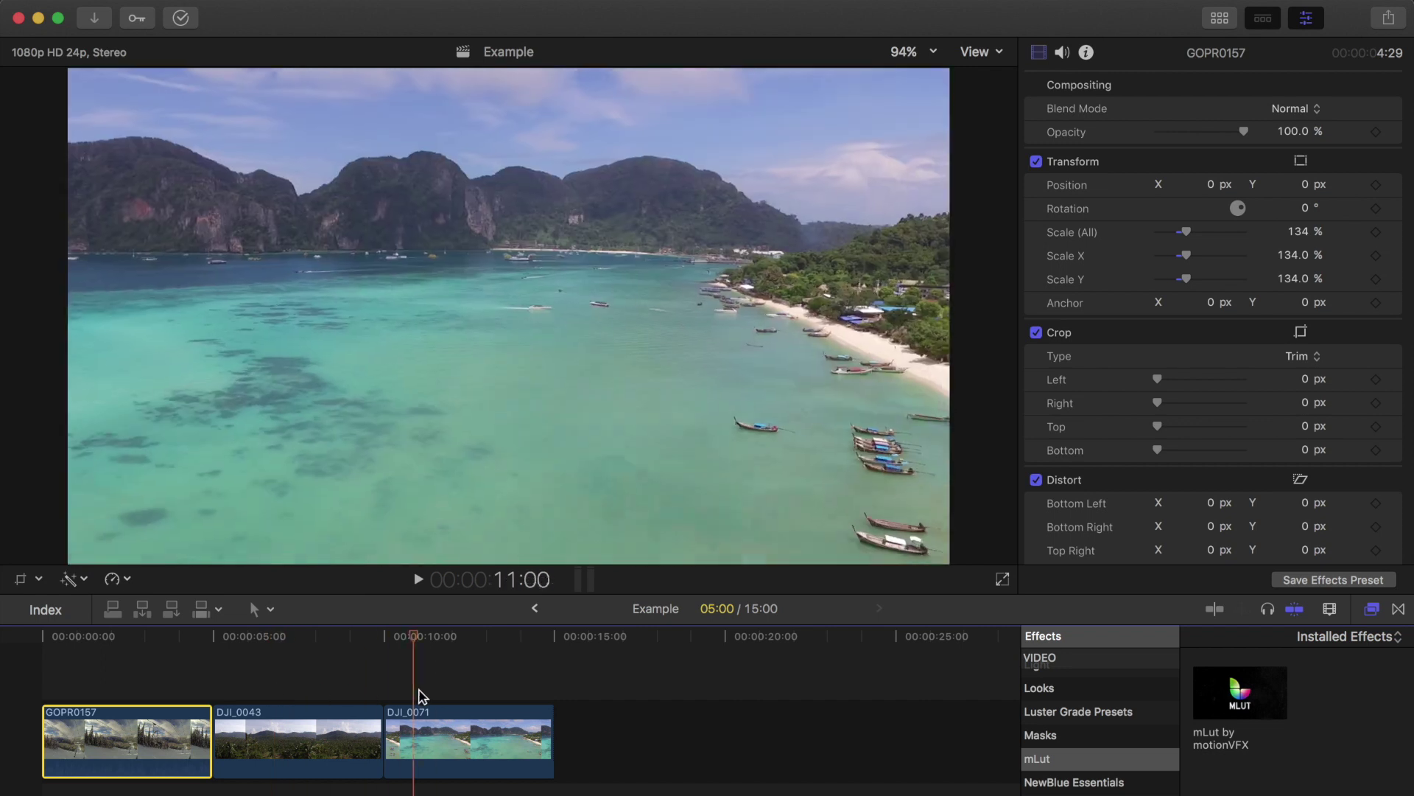
Move the playhead to the start of the GOPR0157 clip and show the video scopes beside the viewer
{"action": "left_click", "coordinate": [32, 666]}
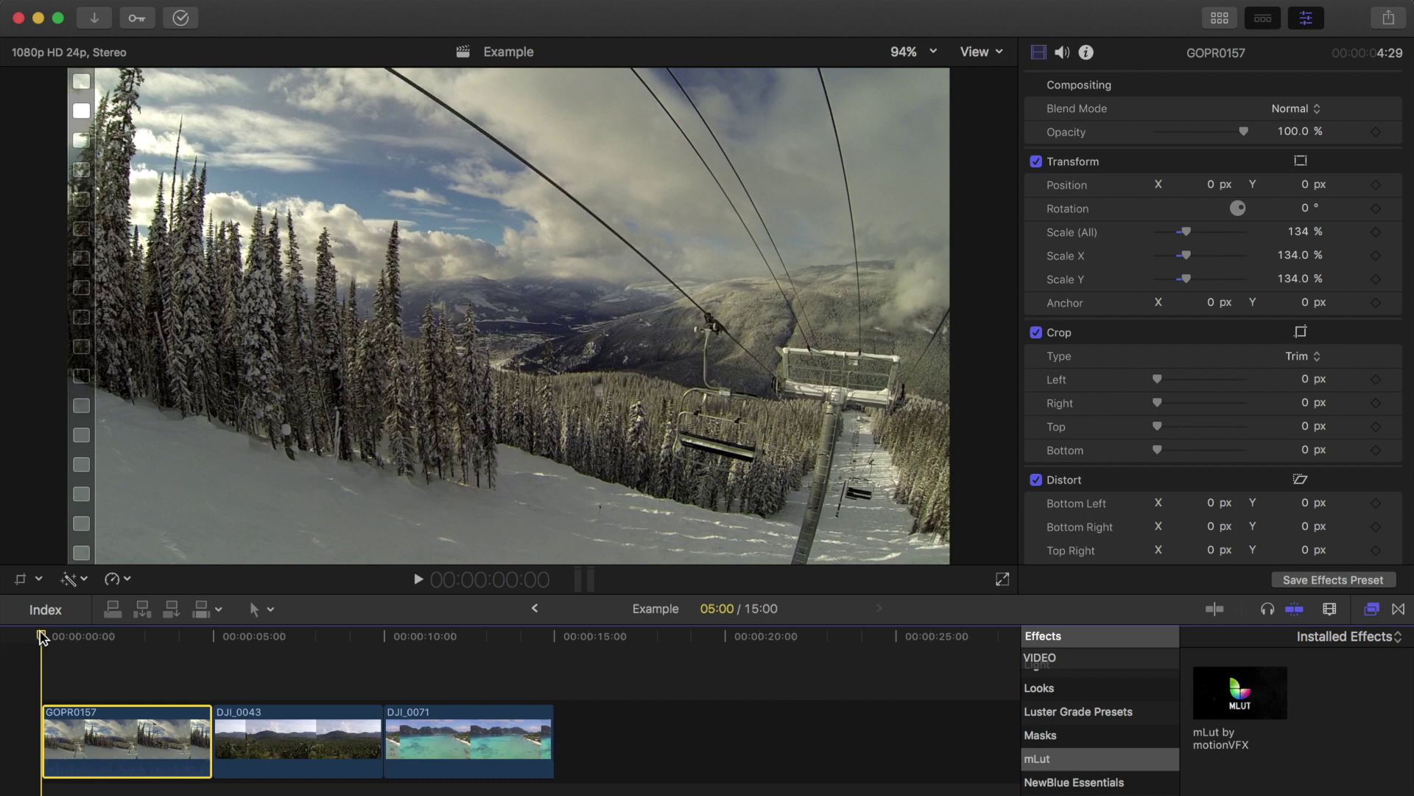
{"action": "left_click", "coordinate": [979, 53]}
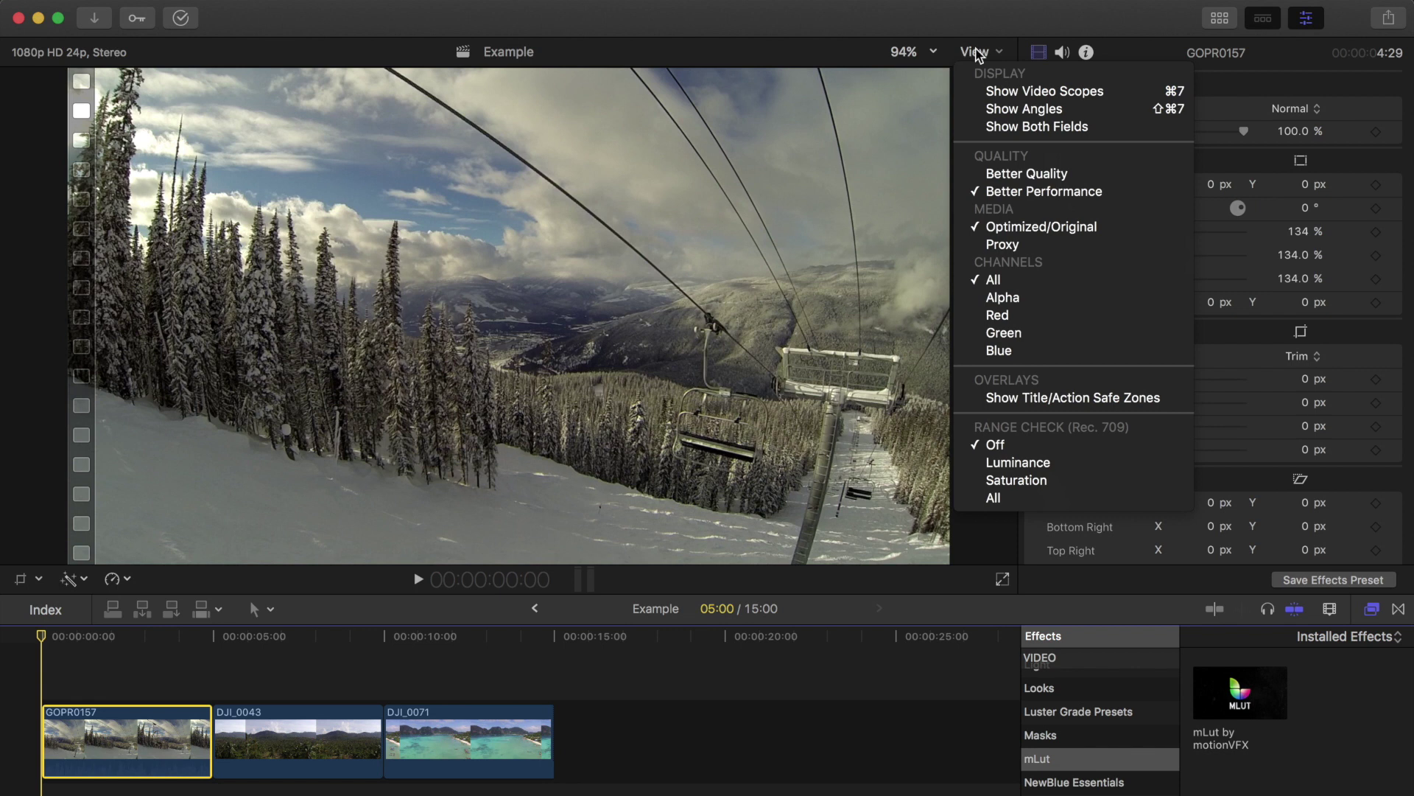
{"action": "left_click", "coordinate": [990, 91]}
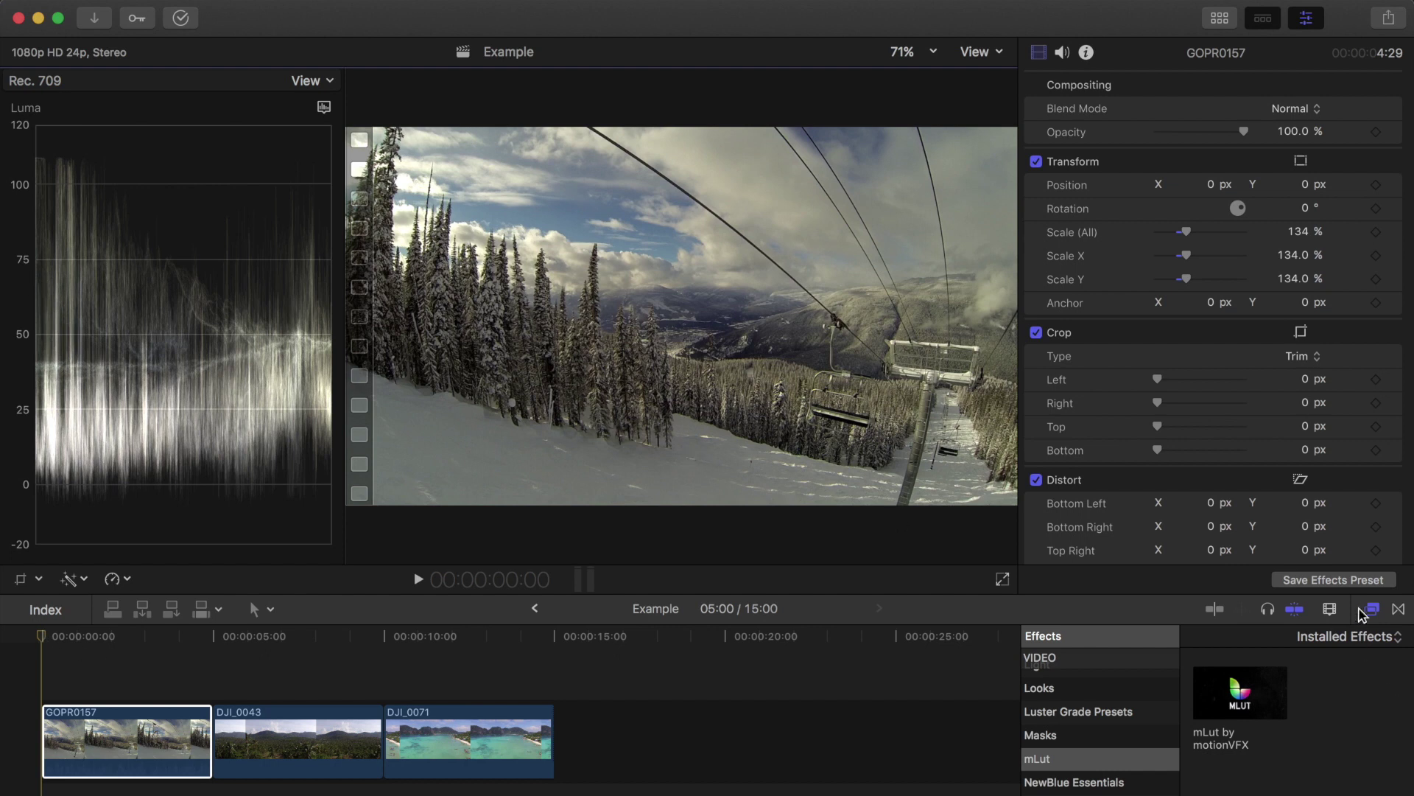
List all video effects and apply Color Correction to the clips in the timeline
{"action": "scroll", "coordinate": [1095, 712], "scroll_direction": "up", "scroll_amount": 1}
{"action": "scroll", "coordinate": [1098, 711], "scroll_direction": "up", "scroll_amount": 3}
{"action": "left_click", "coordinate": [1068, 703]}
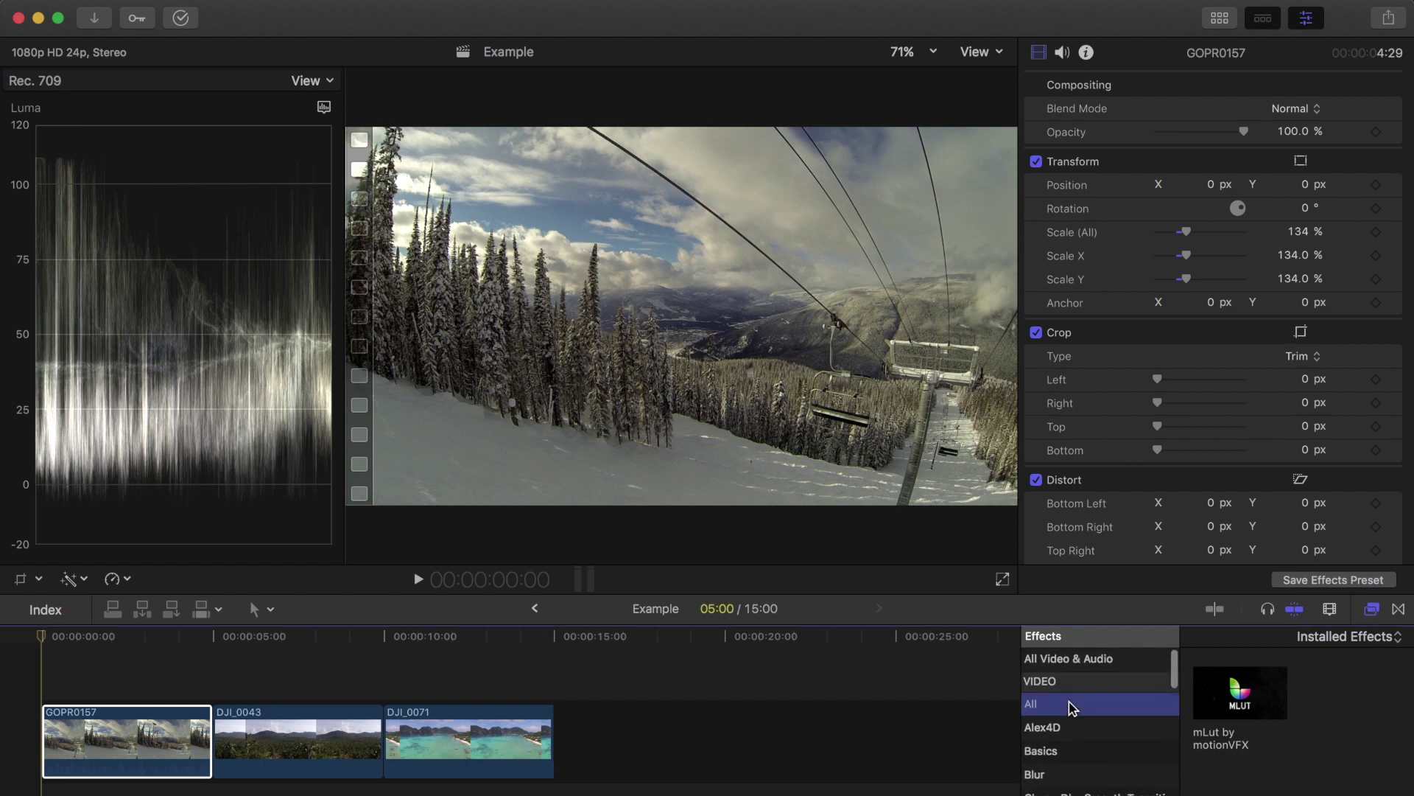
{"action": "left_click_drag", "start_coordinate": [1238, 686], "coordinate": [121, 698]}
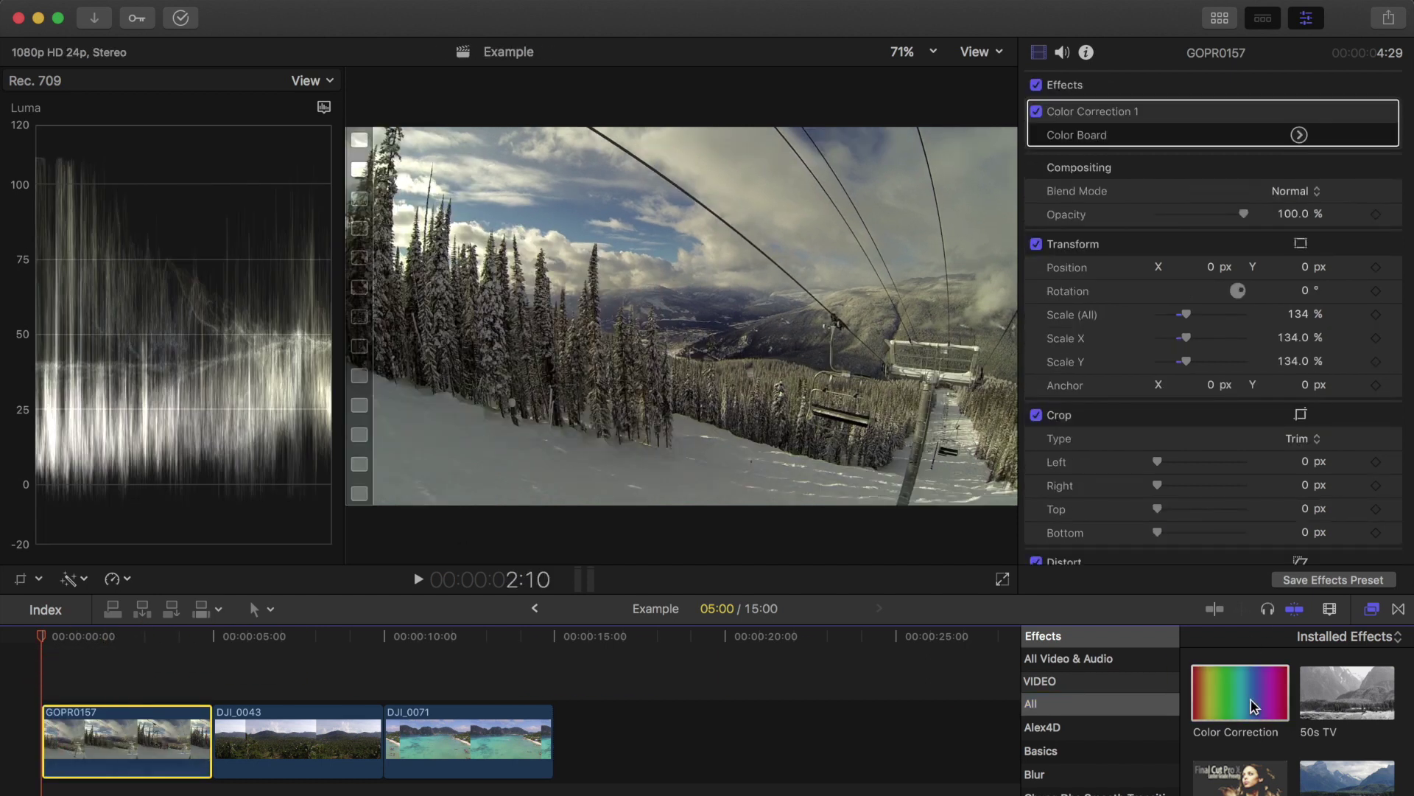
{"action": "left_click_drag", "start_coordinate": [1254, 706], "coordinate": [475, 746]}
Lower the Highlights exposure of GOPR0157 to -7% in its Color Board, checking the waveform at different frames
{"action": "left_click_drag", "start_coordinate": [46, 640], "coordinate": [81, 638]}
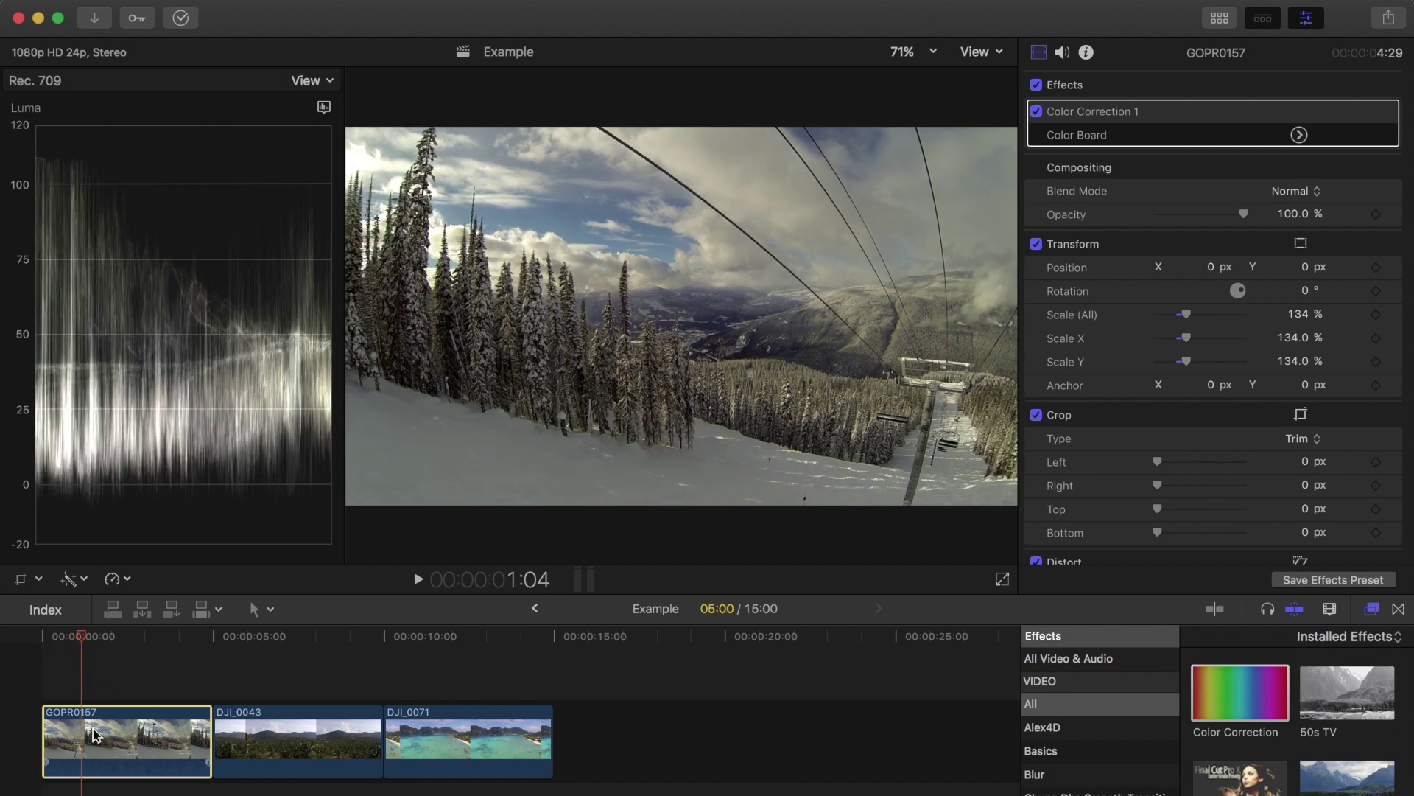
{"action": "left_click", "coordinate": [1299, 135]}
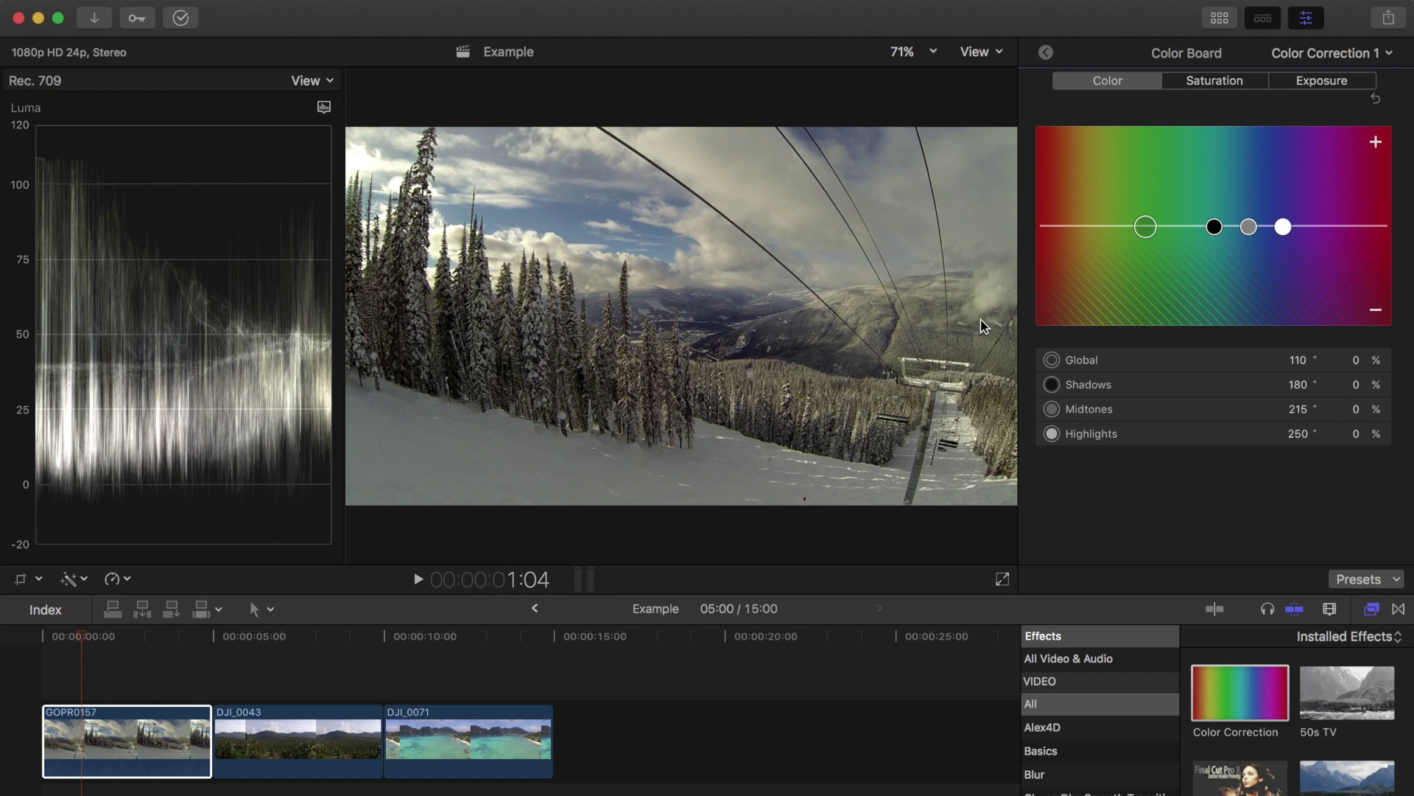
{"action": "left_click", "coordinate": [1319, 83]}
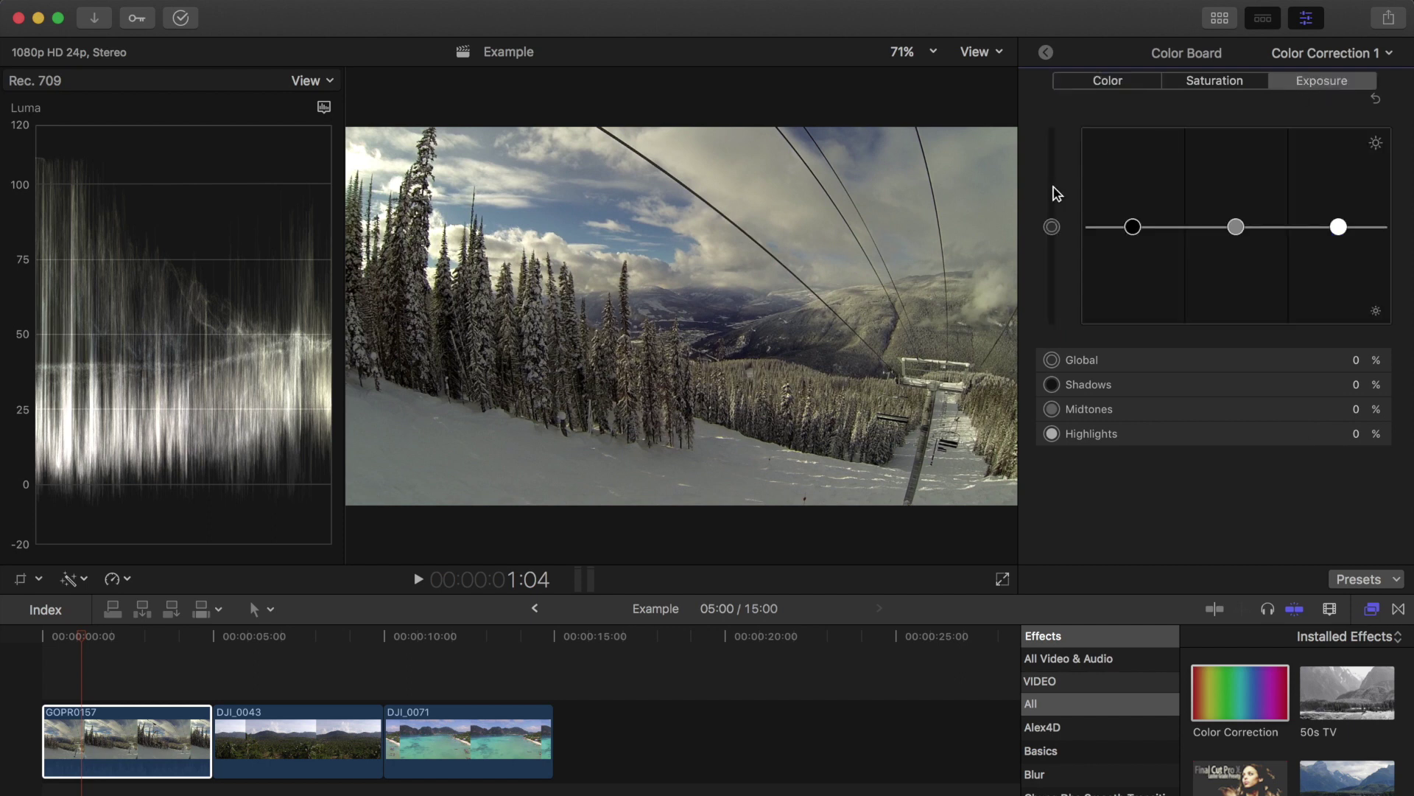
{"action": "left_click_drag", "start_coordinate": [1336, 231], "coordinate": [1336, 240]}
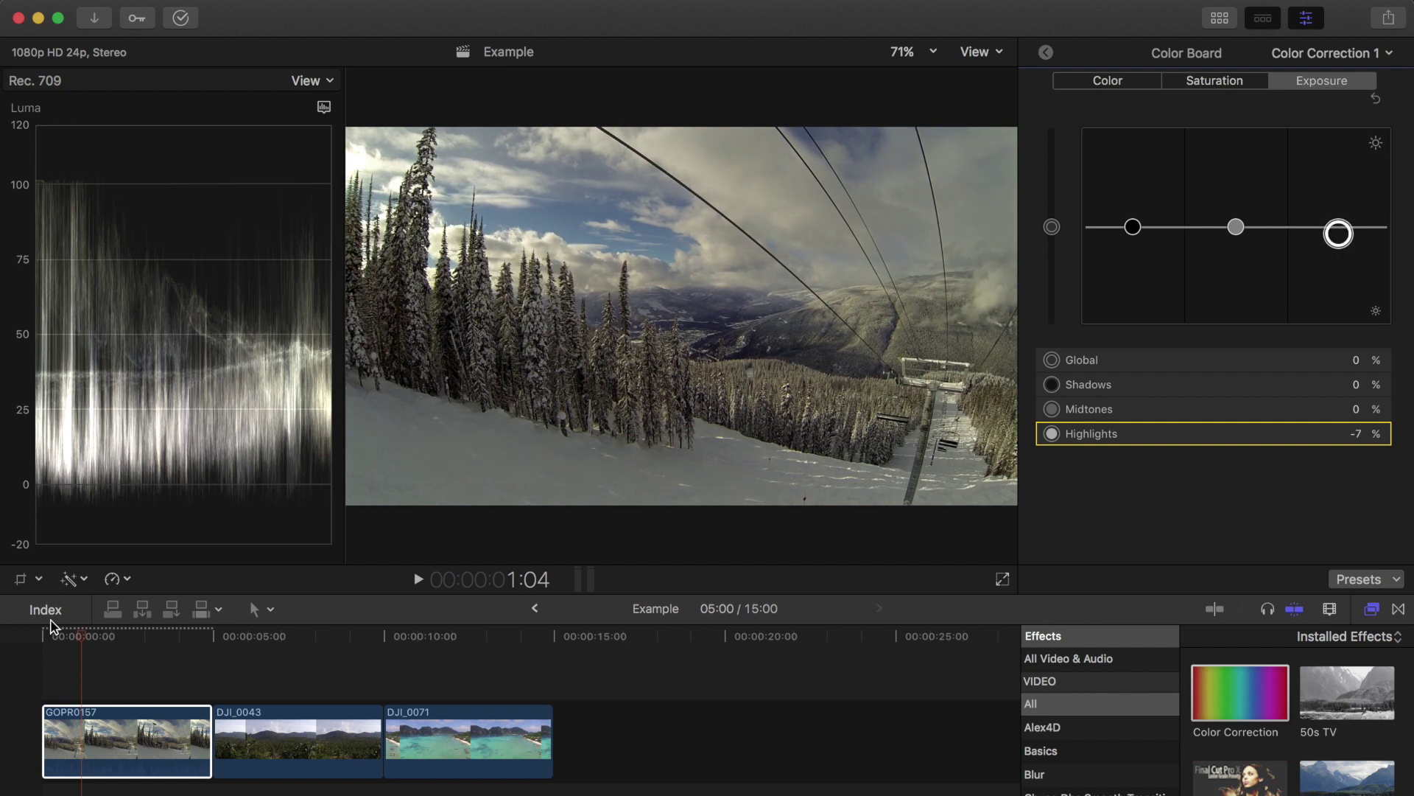
{"action": "left_click_drag", "start_coordinate": [95, 638], "coordinate": [70, 661]}
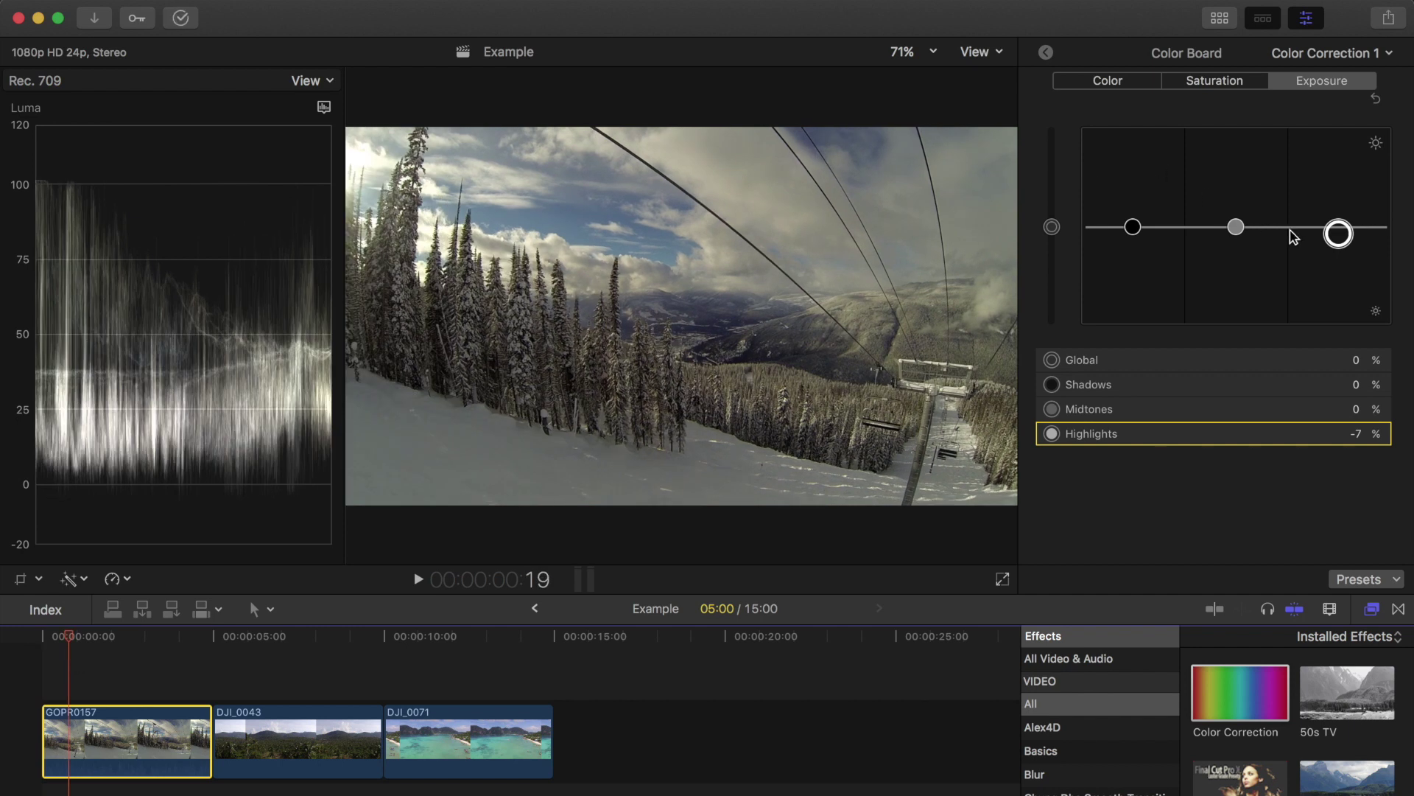
{"action": "left_click_drag", "start_coordinate": [1339, 234], "coordinate": [1338, 233]}
Raise the exposure of GOPR0157 to 4% for Shadows and 10% for Midtones, checking the waveform at other frames
{"action": "left_click", "coordinate": [71, 633]}
{"action": "left_click_drag", "start_coordinate": [71, 634], "coordinate": [139, 637]}
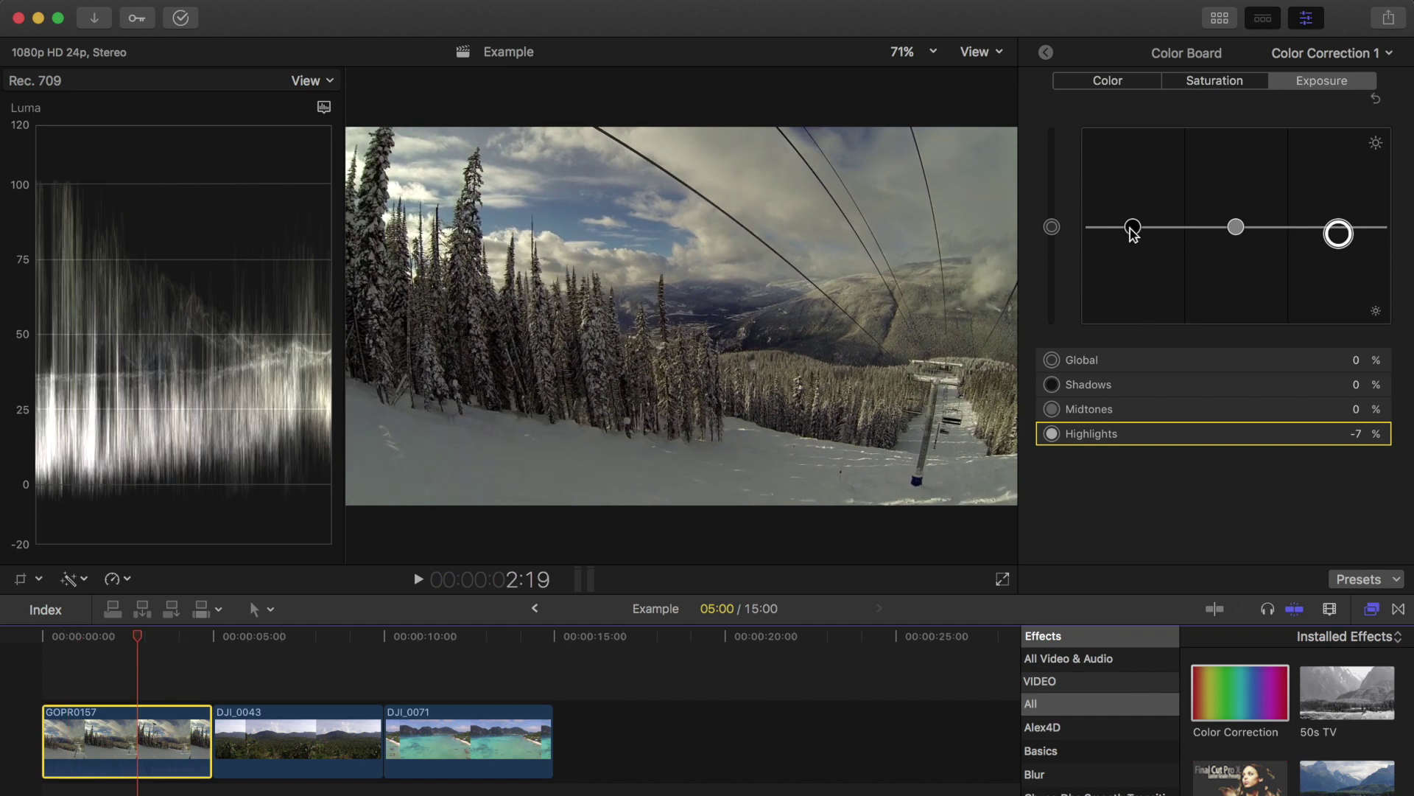
{"action": "left_click_drag", "start_coordinate": [1133, 231], "coordinate": [1138, 230]}
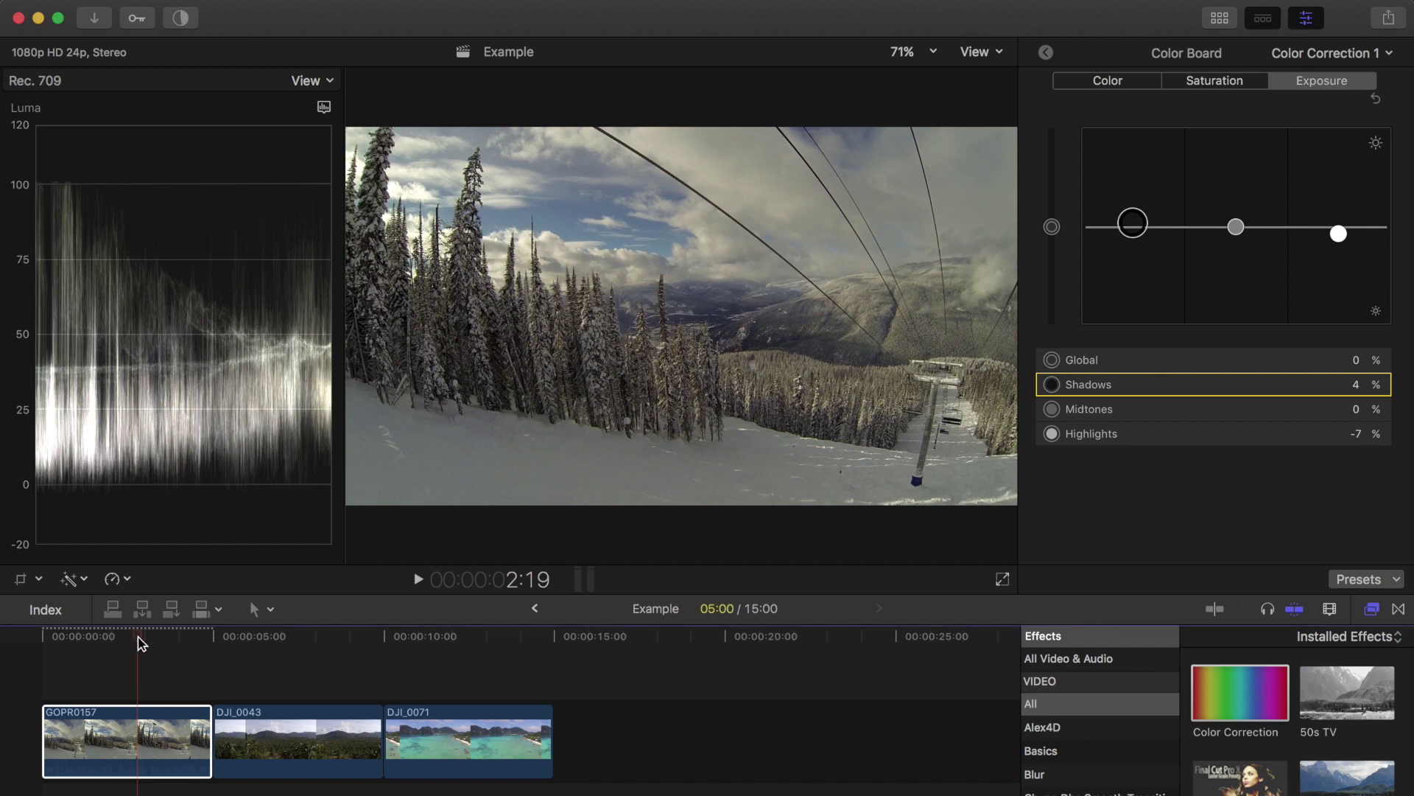
{"action": "mouse_move", "coordinate": [134, 639]}
{"action": "left_mouse_down"}
{"action": "mouse_move", "coordinate": [42, 640]}
{"action": "mouse_move", "coordinate": [211, 641]}
{"action": "mouse_move", "coordinate": [136, 646]}
{"action": "left_mouse_up"}
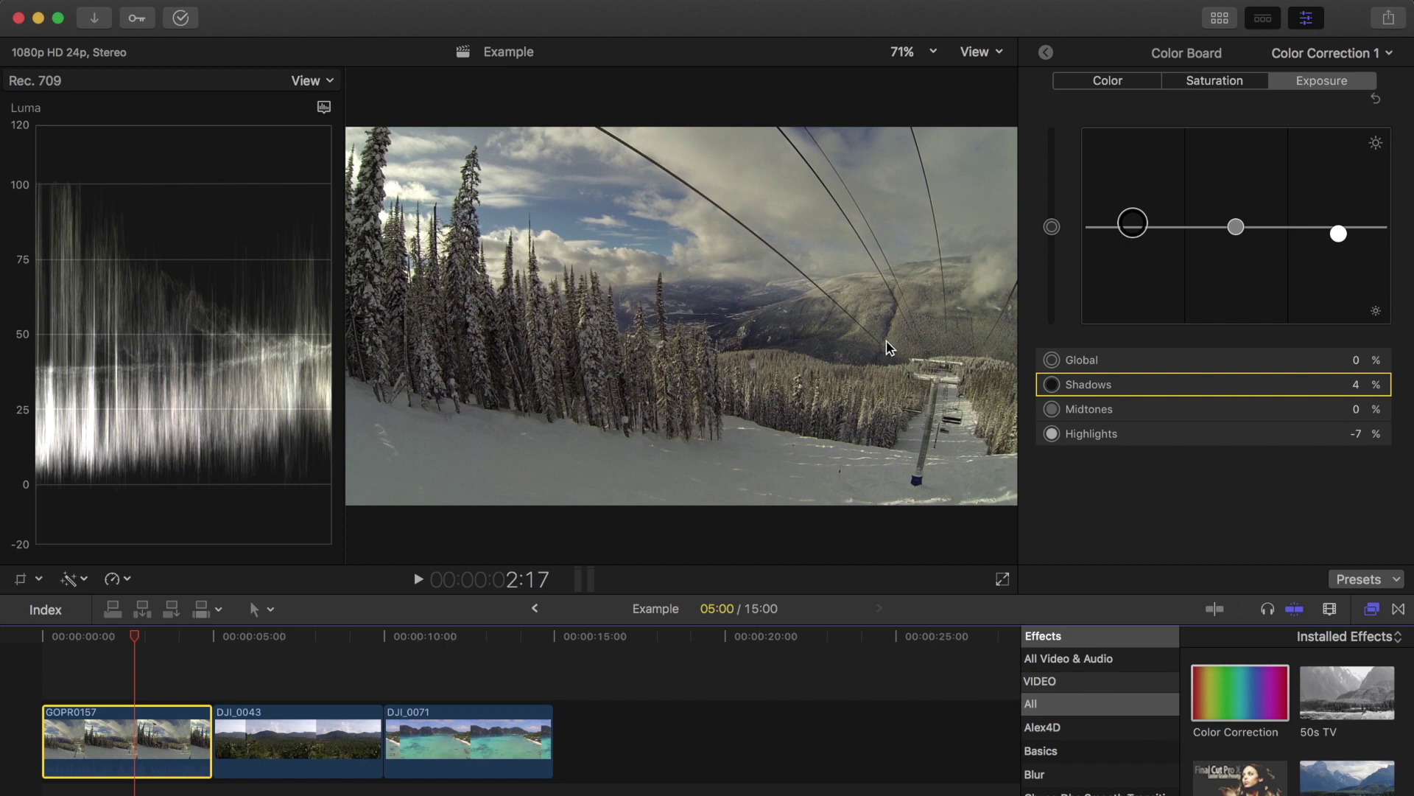
{"action": "left_click_drag", "start_coordinate": [1235, 227], "coordinate": [1236, 220]}
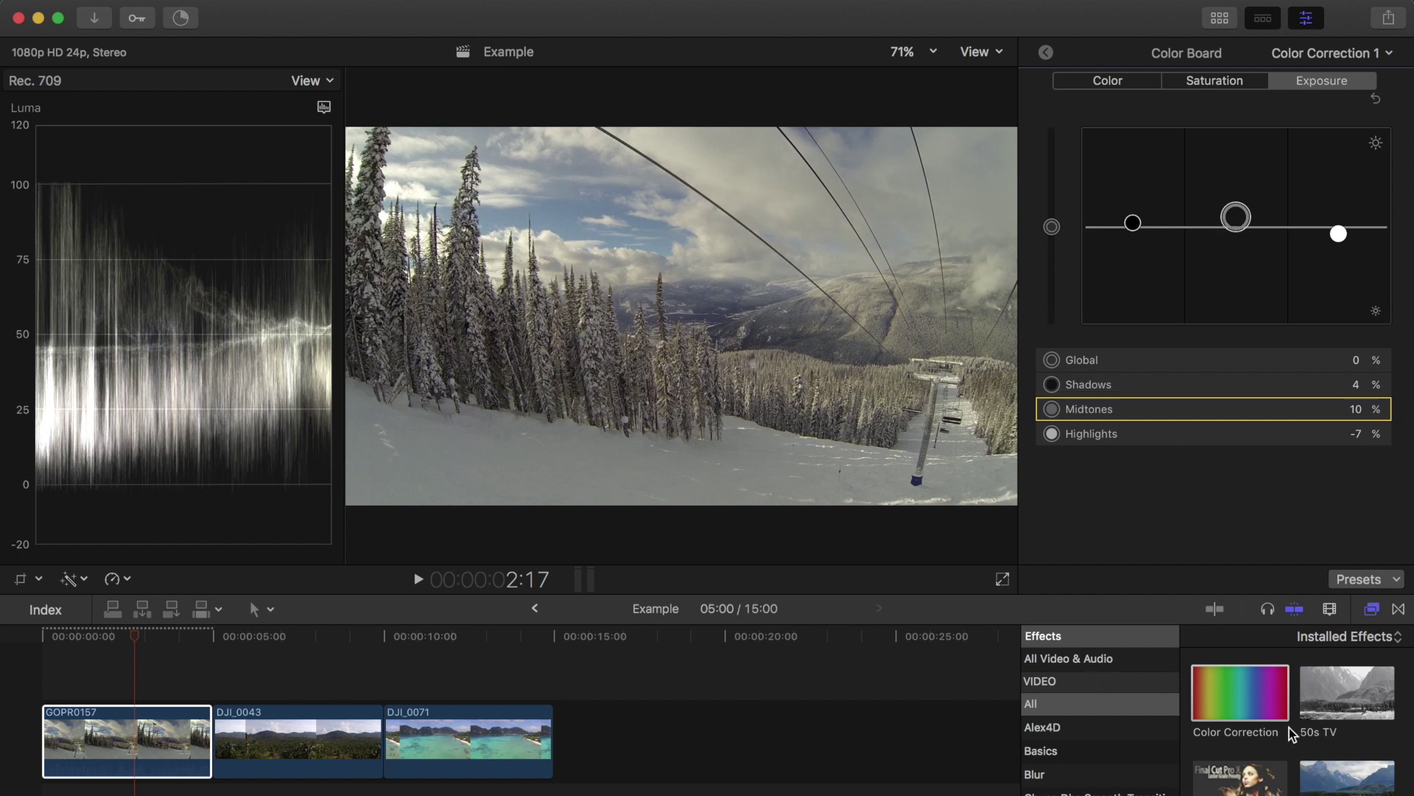
Find the Broadcast Safe effect among the installed effects and select it
{"action": "scroll", "coordinate": [1252, 709], "scroll_direction": "down", "scroll_amount": 5}
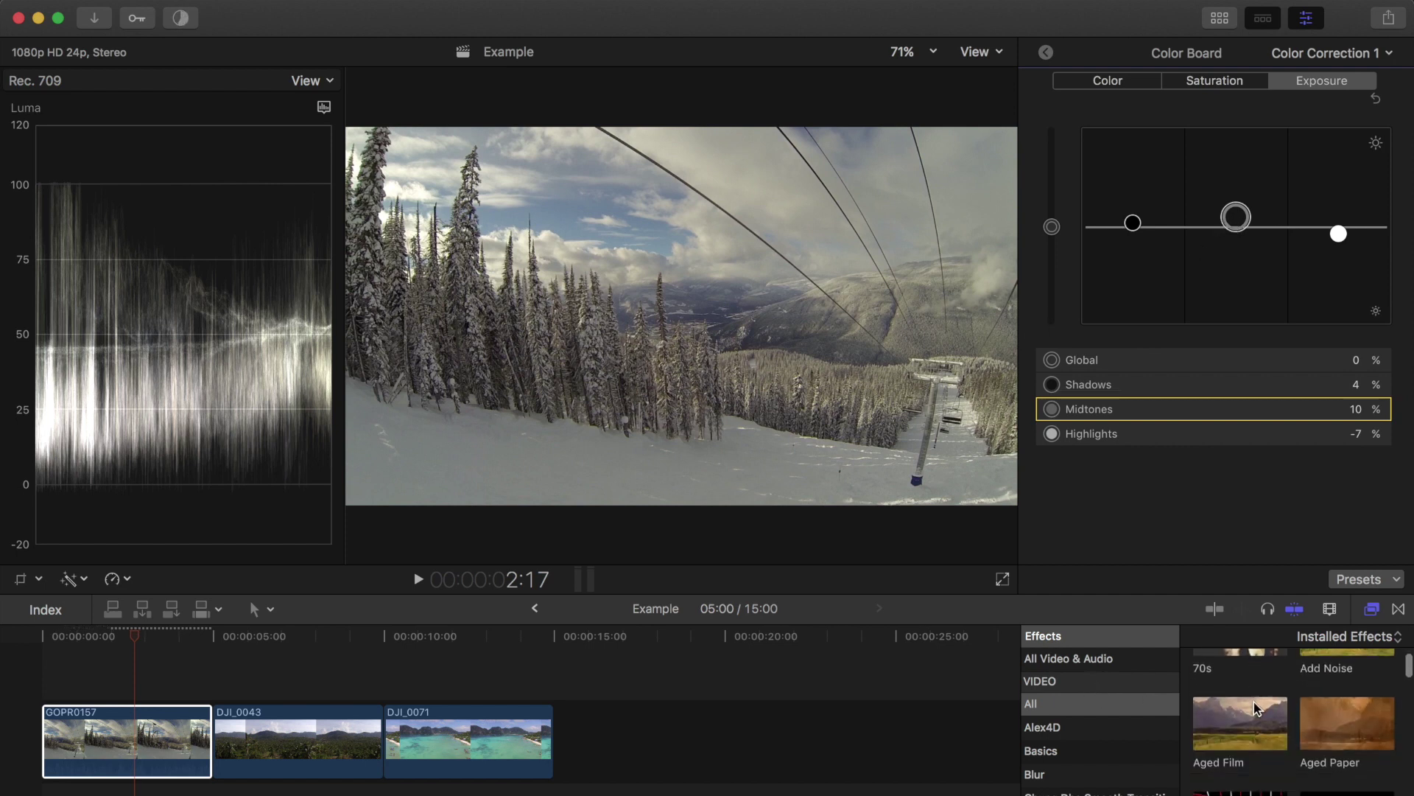
{"action": "scroll", "coordinate": [1256, 707], "scroll_direction": "down", "scroll_amount": 5}
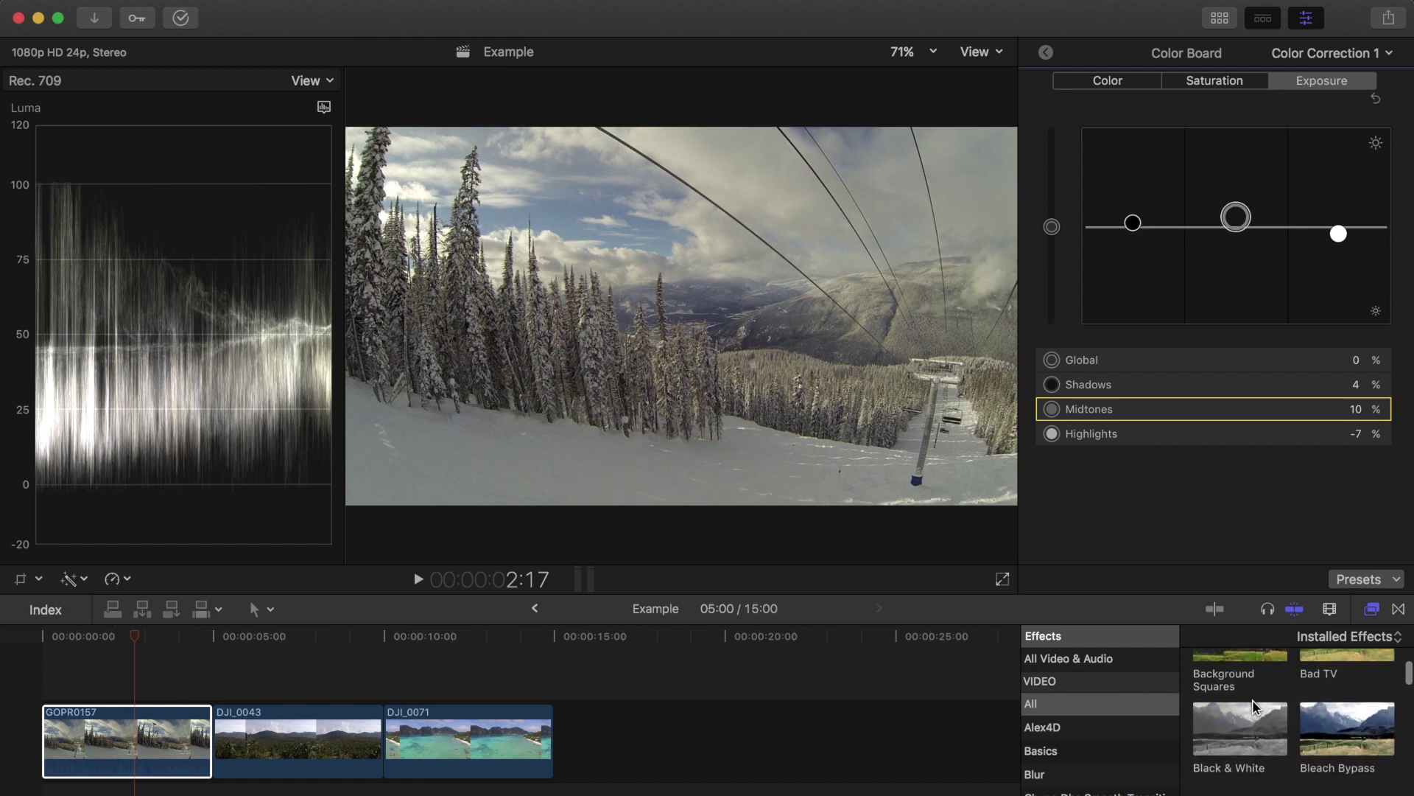
{"action": "scroll", "coordinate": [1255, 715], "scroll_direction": "down", "scroll_amount": 4}
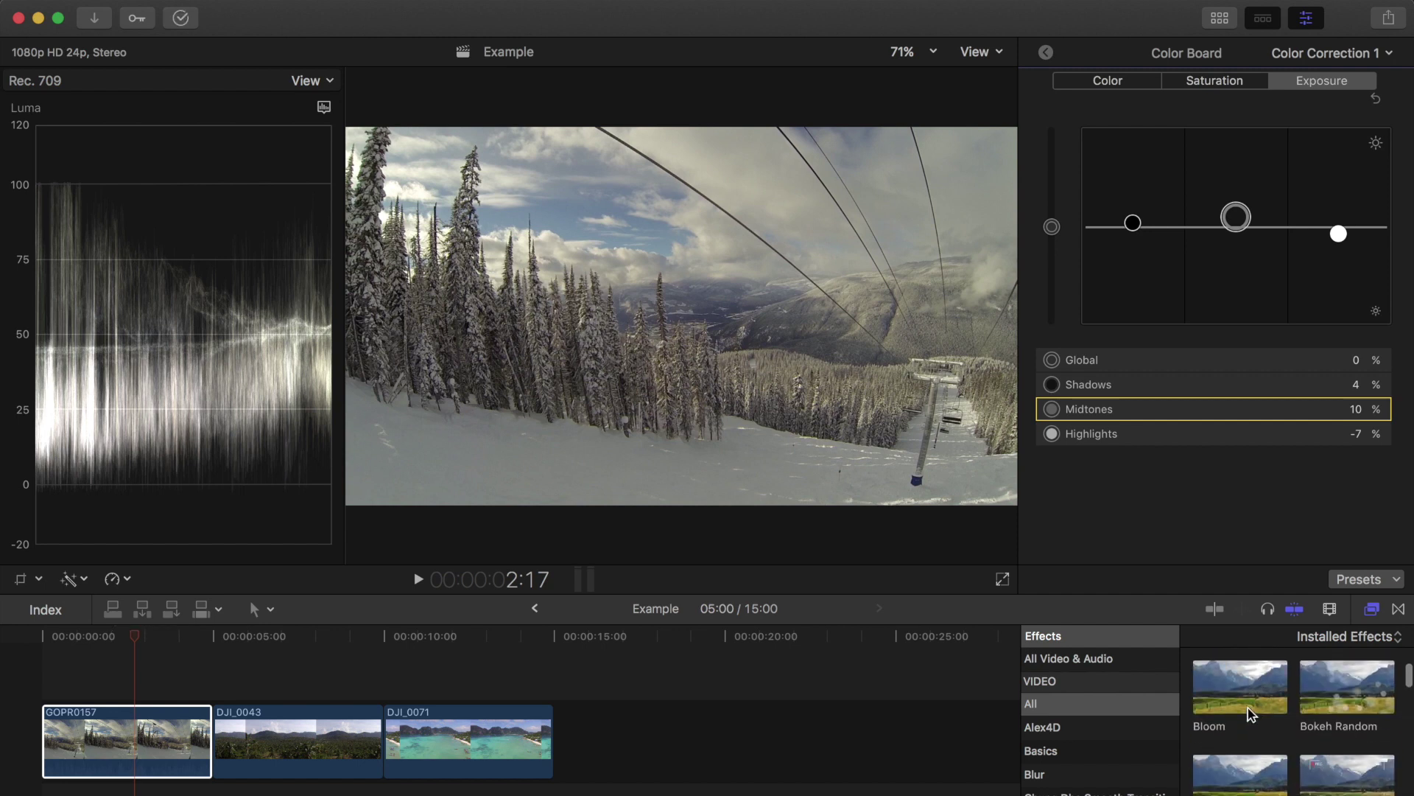
{"action": "left_click", "coordinate": [1243, 729]}
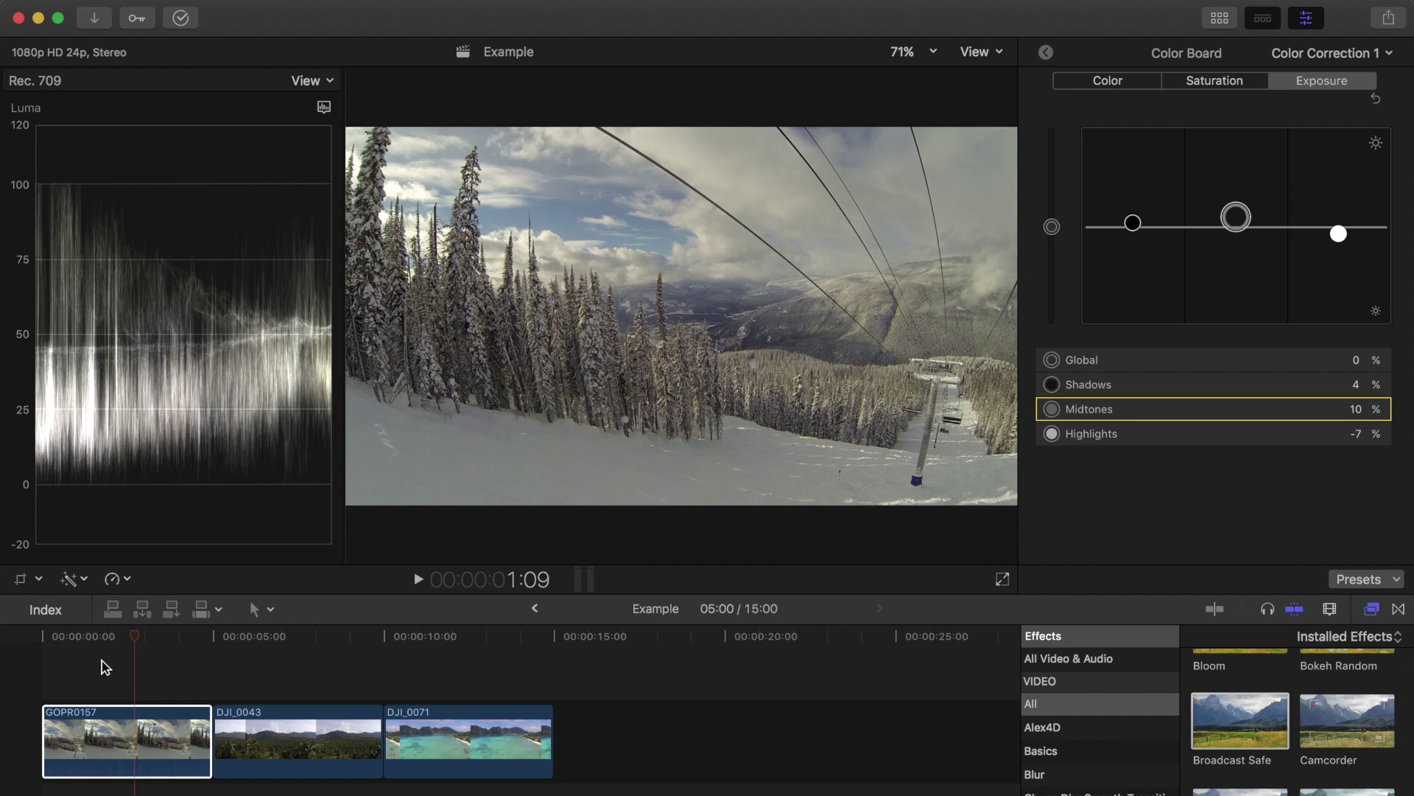
Try Broadcast Safe on GOPR0157 in place of its color correction, inspect several frames, and restore the color correction
{"action": "left_click", "coordinate": [130, 636]}
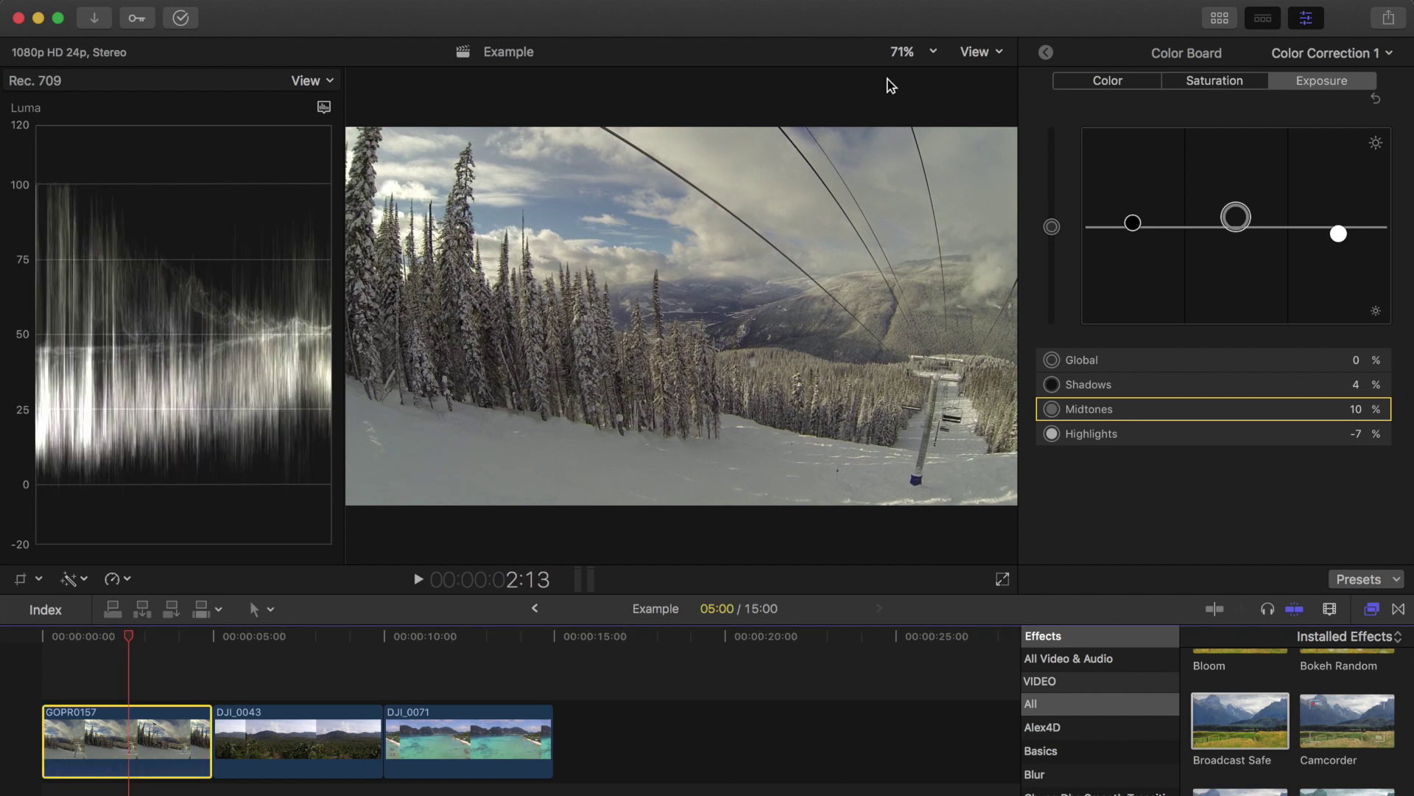
{"action": "left_click", "coordinate": [1049, 54]}
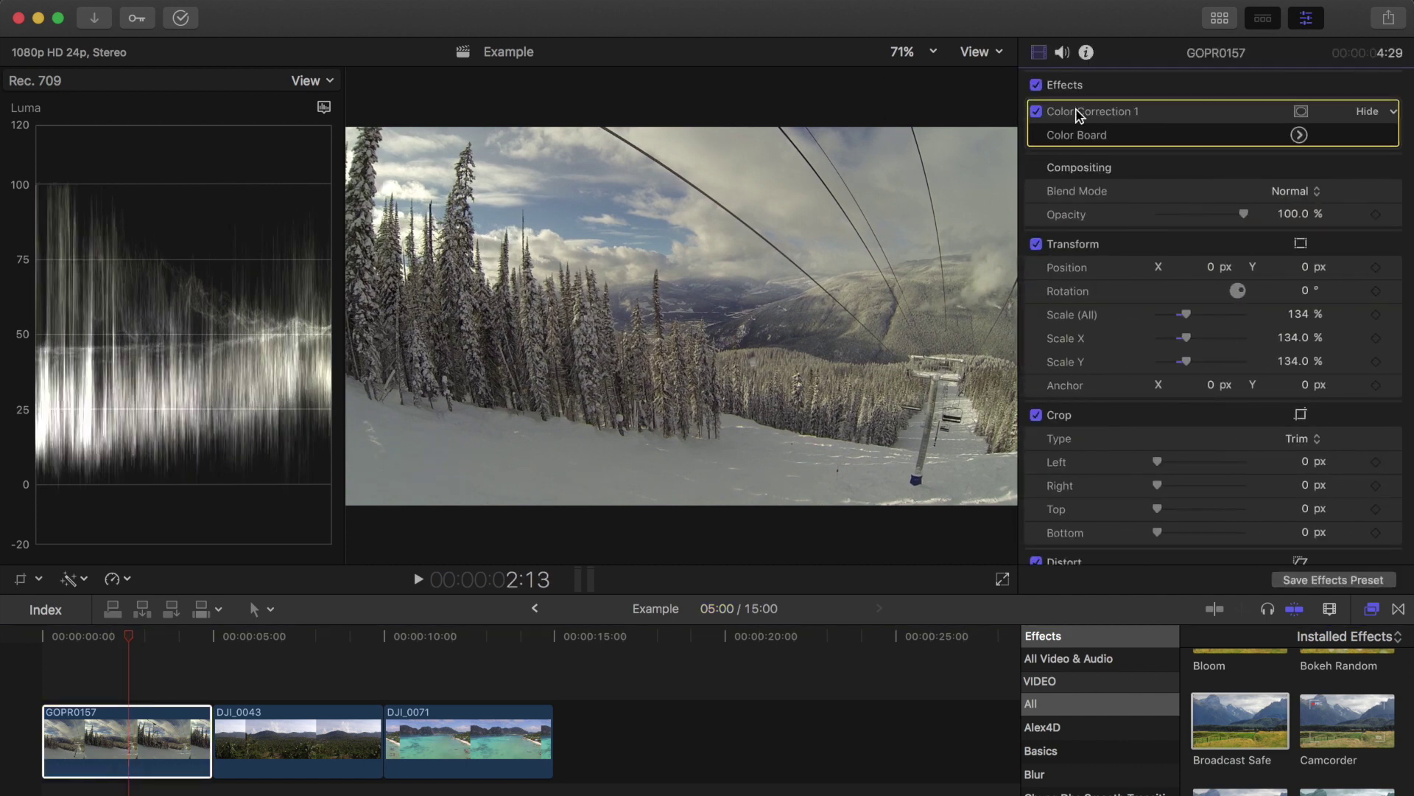
{"action": "left_click_drag", "start_coordinate": [1175, 739], "coordinate": [122, 747]}
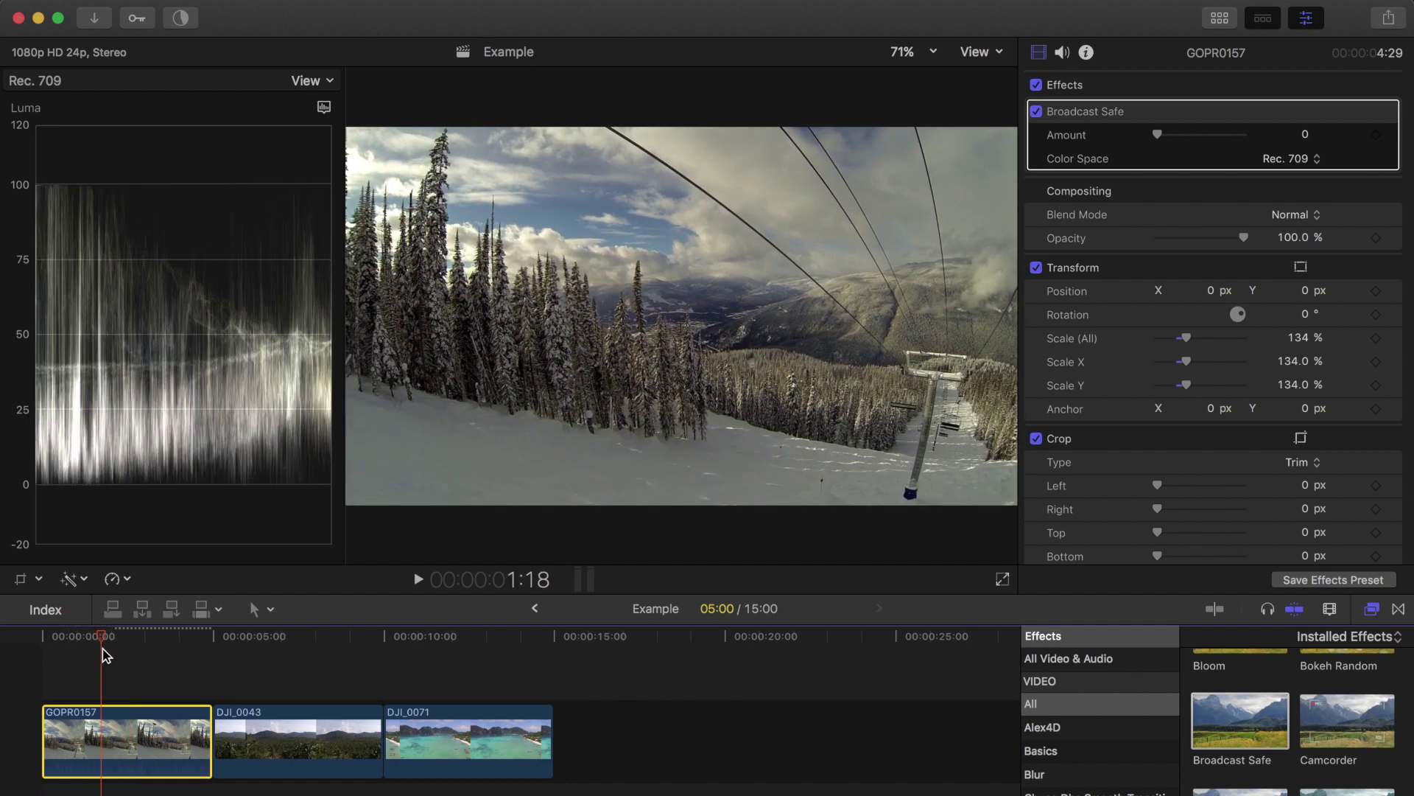
{"action": "left_click", "coordinate": [42, 655]}
{"action": "left_click_drag", "start_coordinate": [42, 654], "coordinate": [110, 658]}
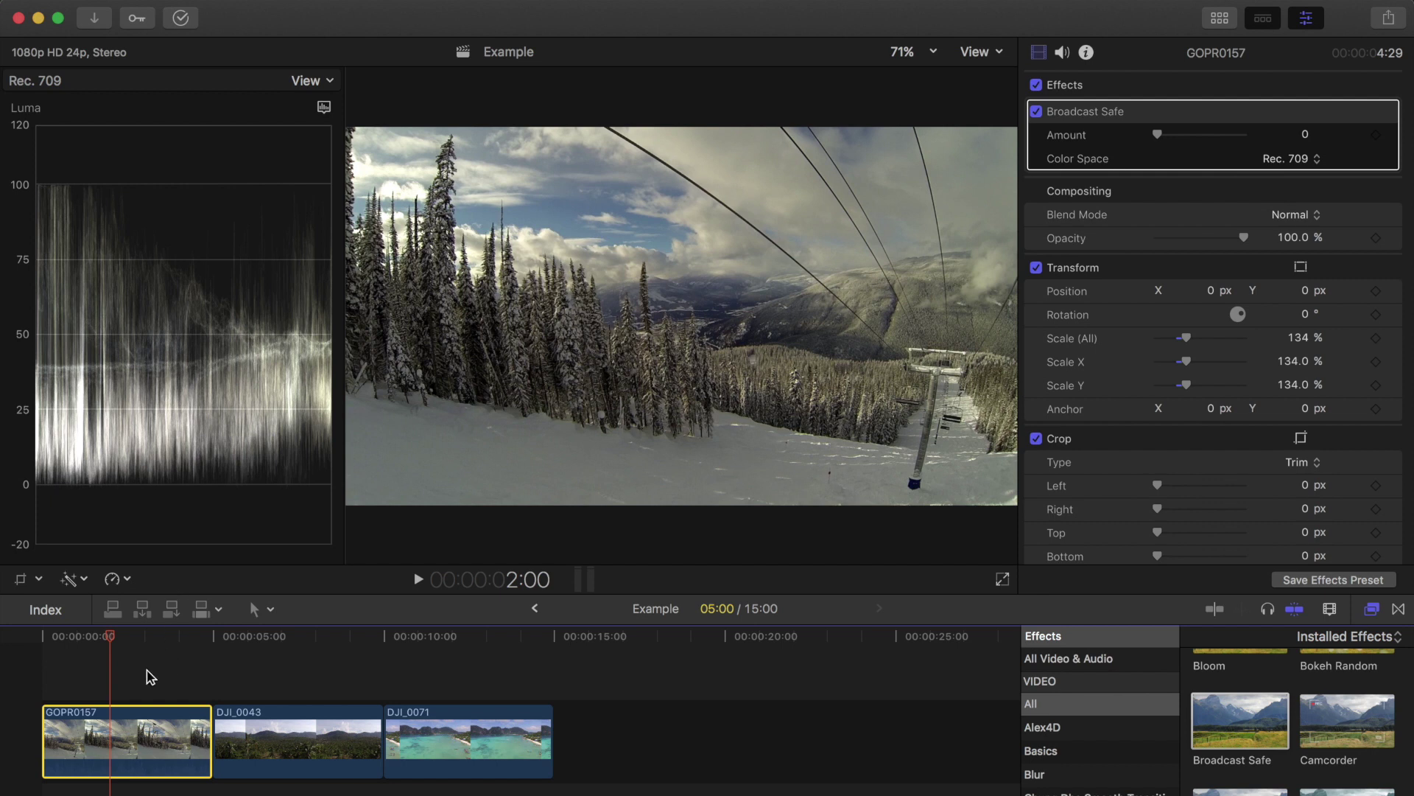
{"action": "key", "text": "Delete"}
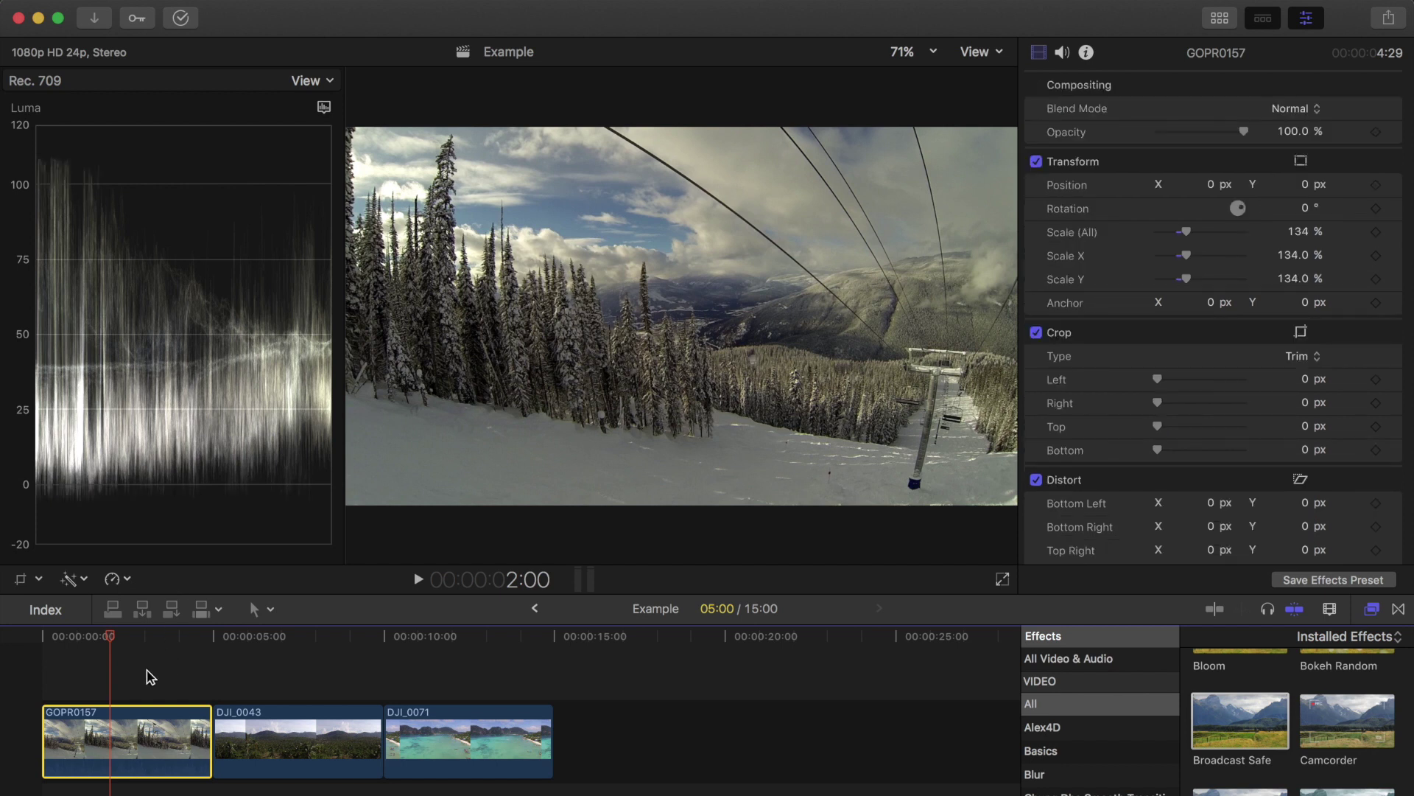
{"action": "key", "text": "alt+super+b"}
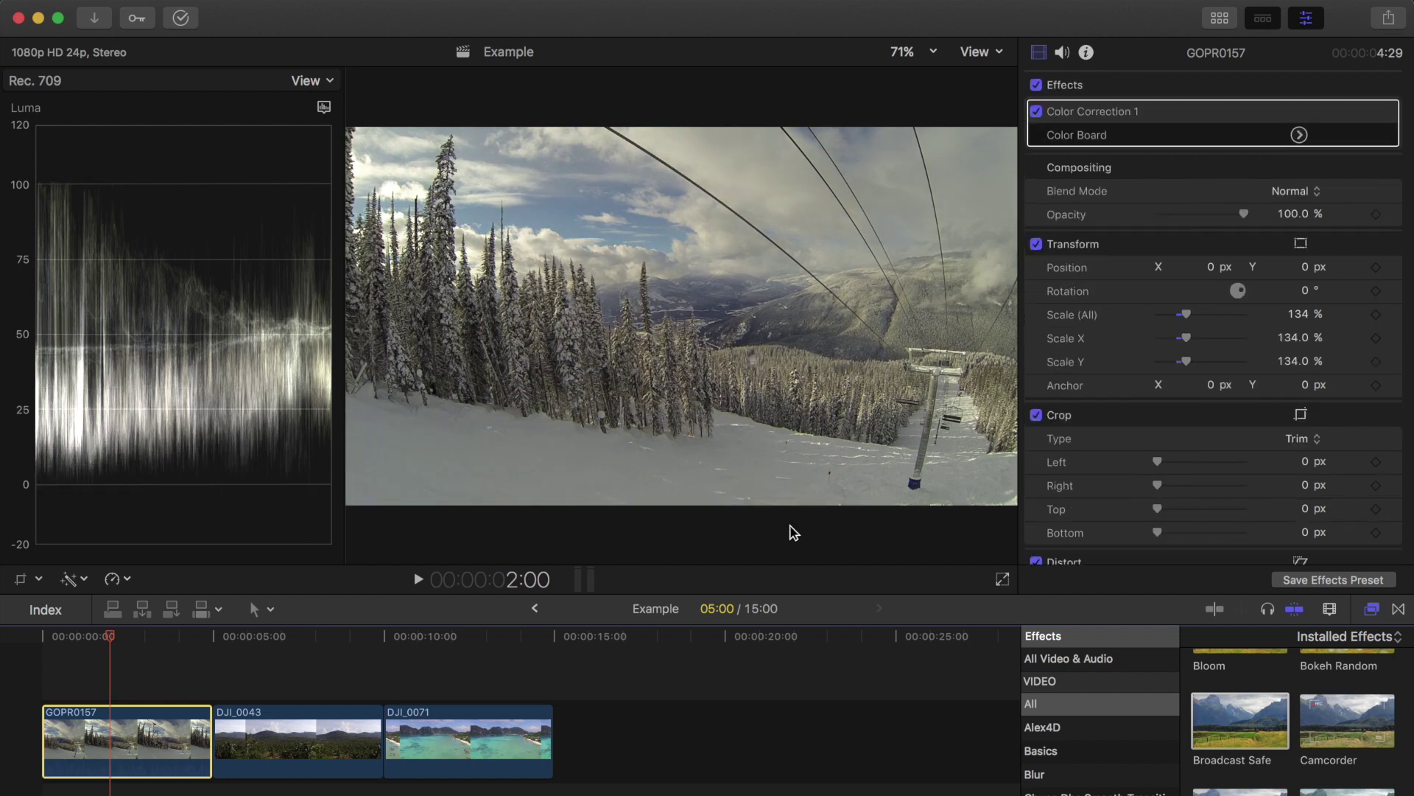
Apply Broadcast Safe to GOPR0157 in addition to its color correction and check the levels at another frame
{"action": "left_click_drag", "start_coordinate": [1249, 737], "coordinate": [94, 751]}
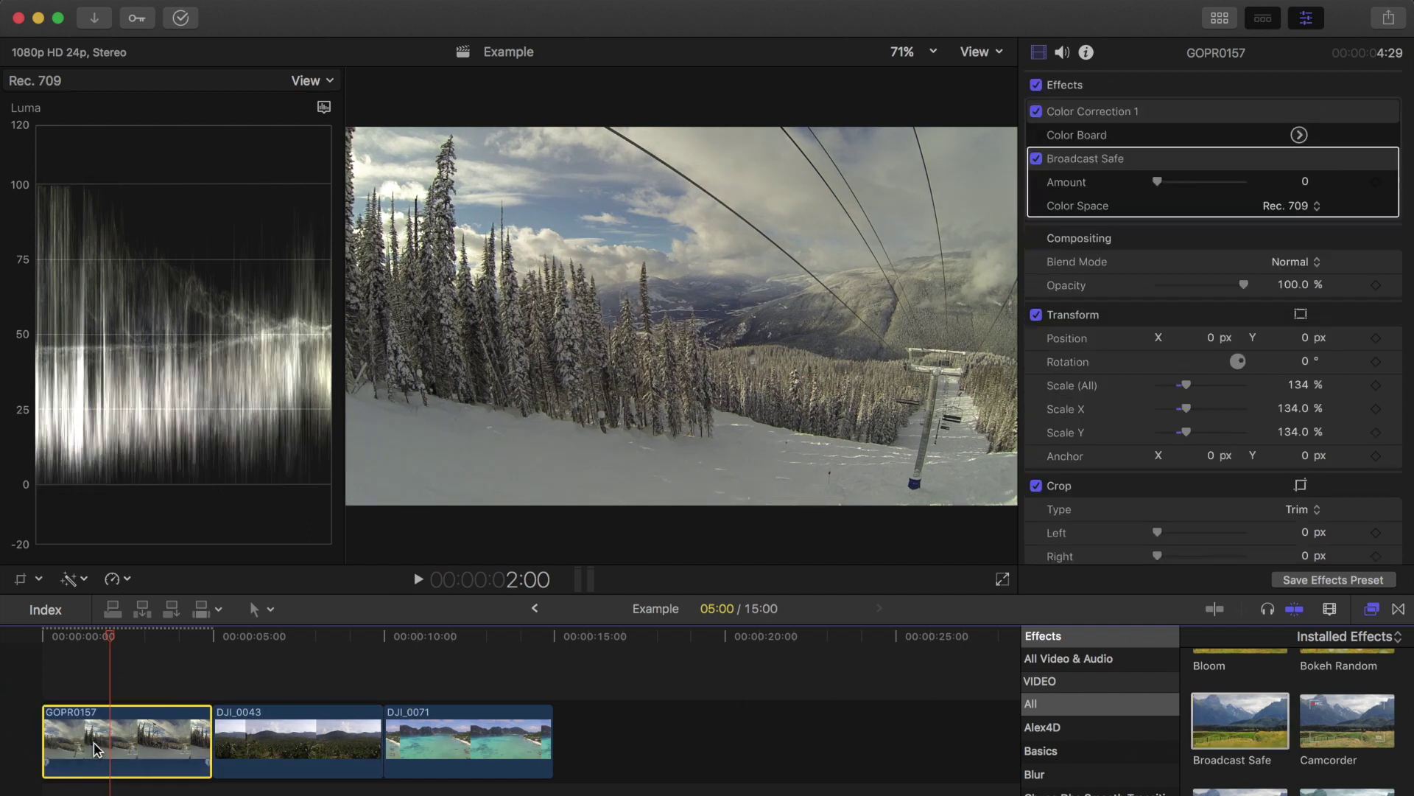
{"action": "left_click_drag", "start_coordinate": [112, 640], "coordinate": [156, 667]}
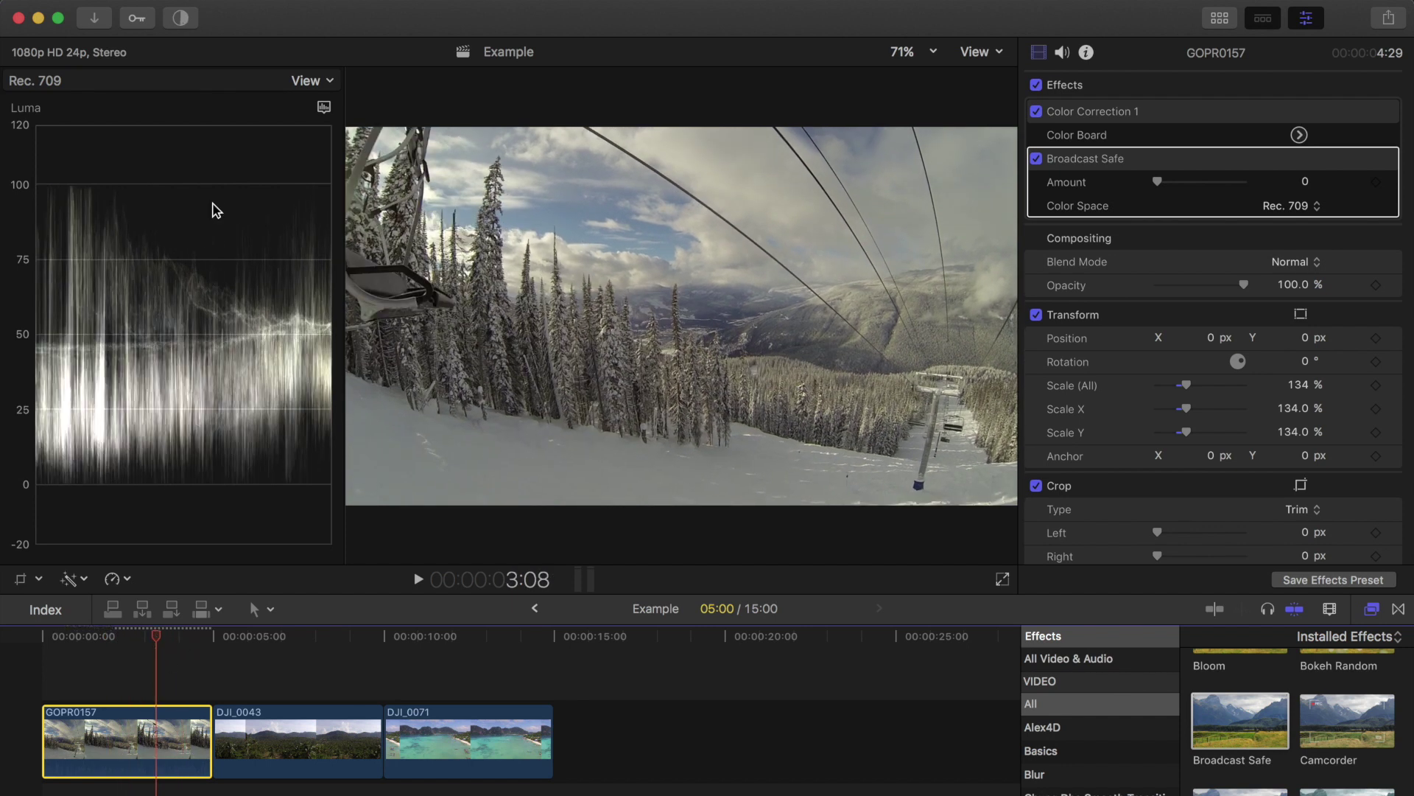
Switch the waveform scope to RGB Parade and examine the color channels of GOPR0157 at different frames
{"action": "left_click", "coordinate": [304, 81]}
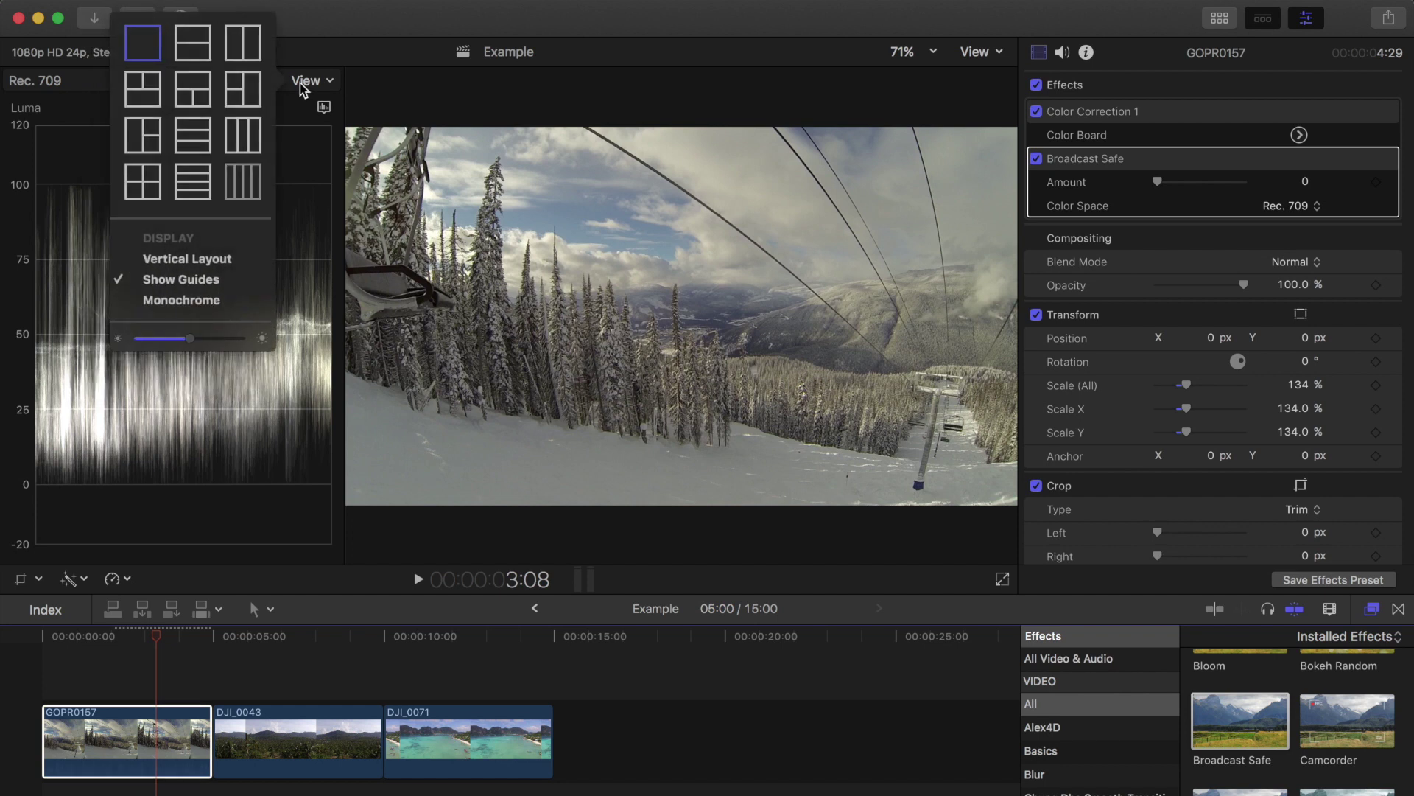
{"action": "left_click", "coordinate": [324, 107]}
{"action": "left_click", "coordinate": [352, 214]}
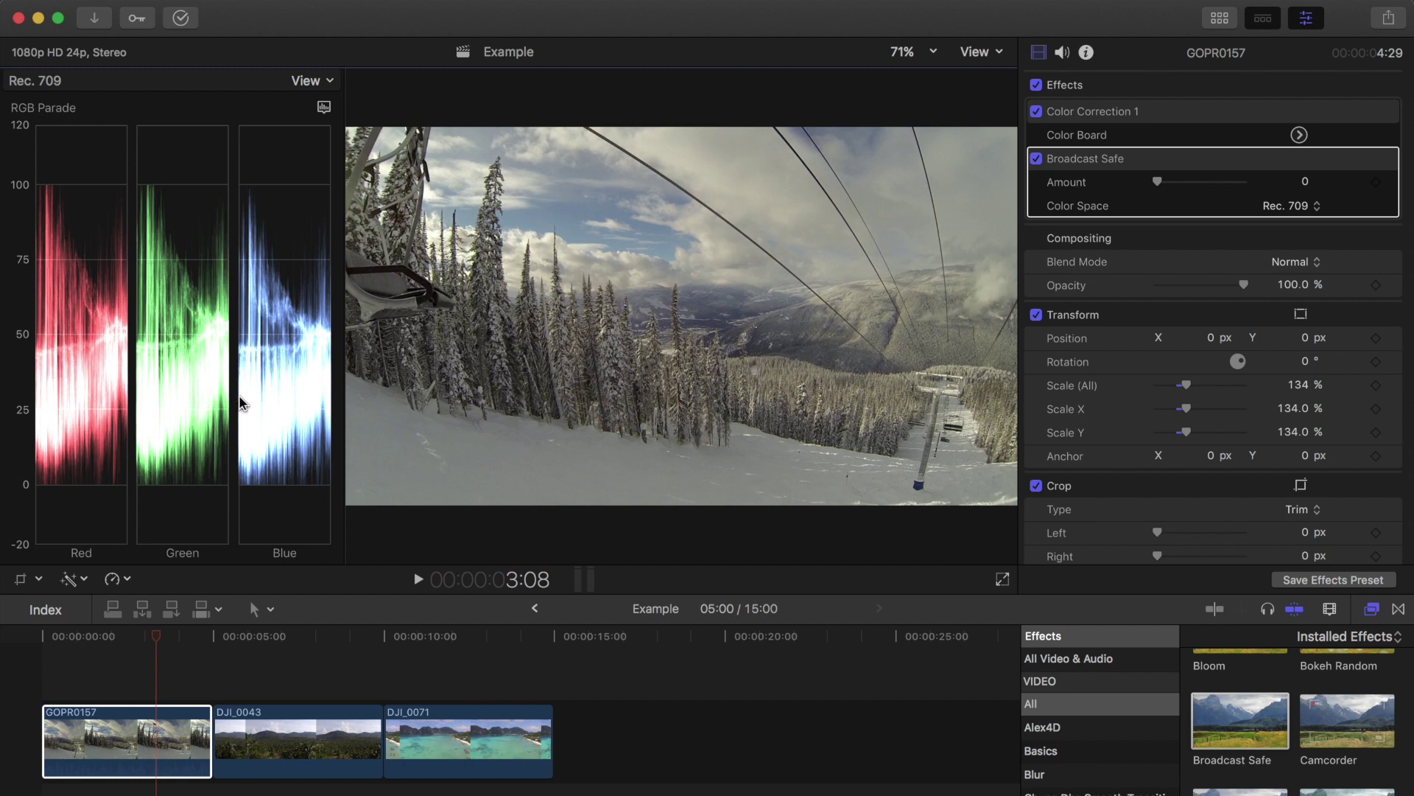
{"action": "left_click_drag", "start_coordinate": [66, 644], "coordinate": [101, 637]}
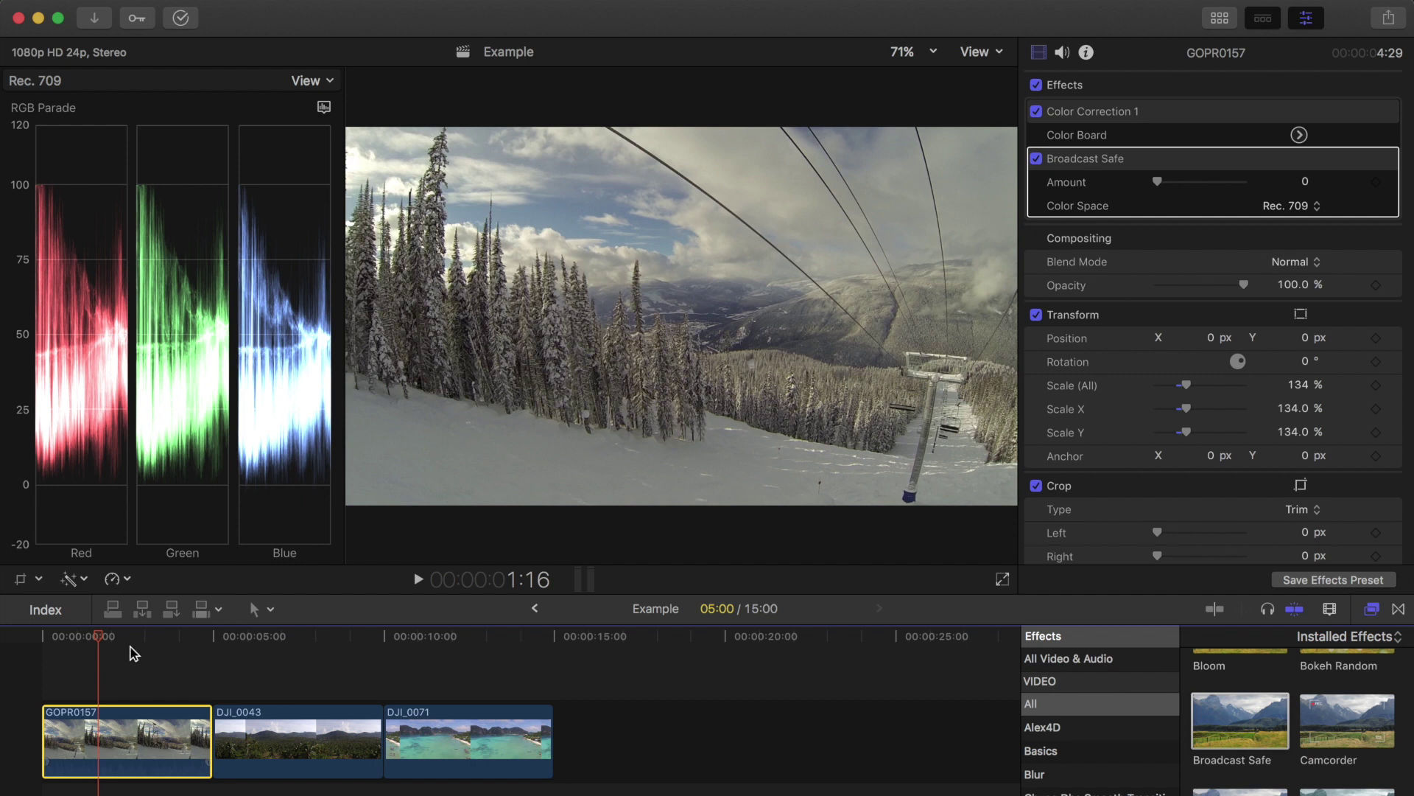
Go to the DJI_0043 clip and set the waveform scope to the Luma channel
{"action": "left_click", "coordinate": [303, 729]}
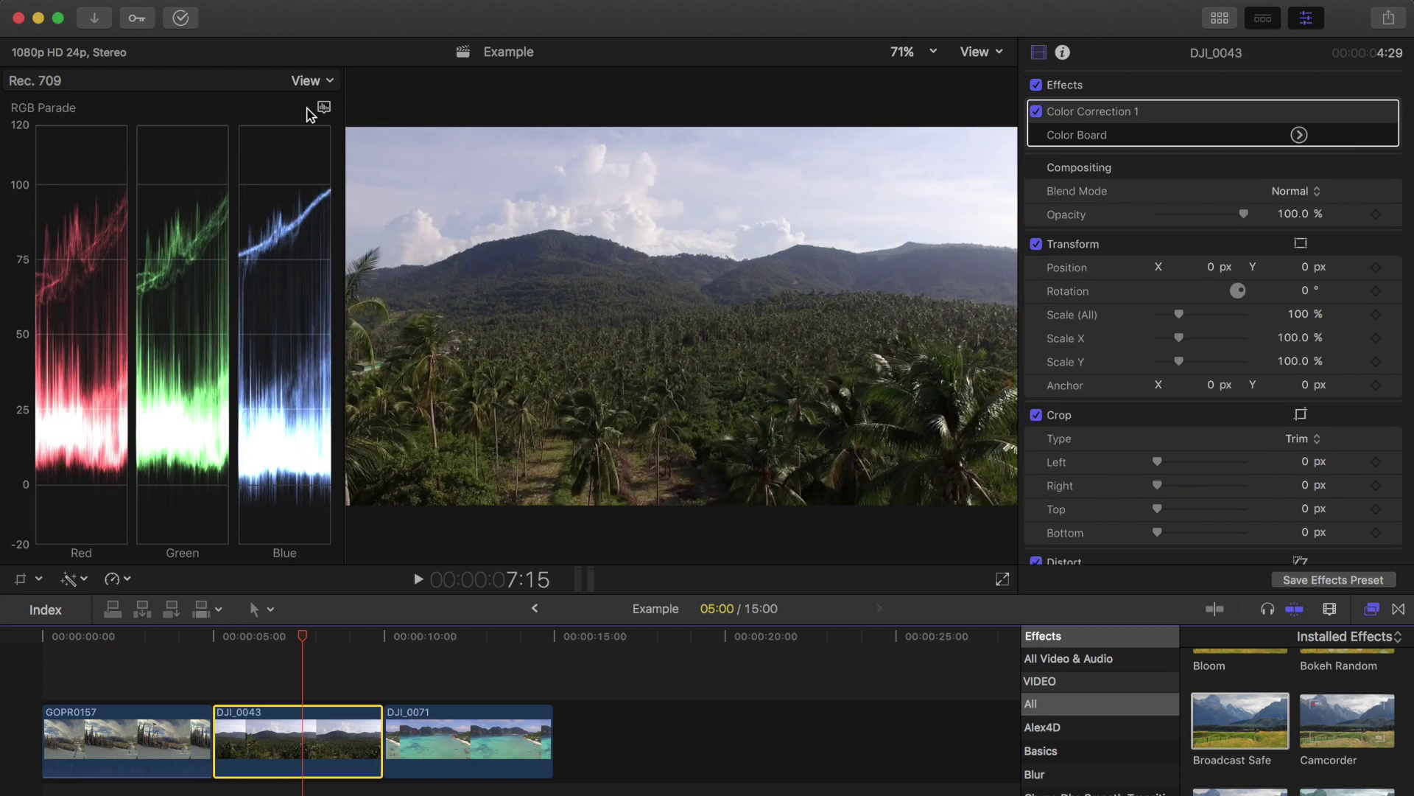
{"action": "left_click", "coordinate": [325, 107]}
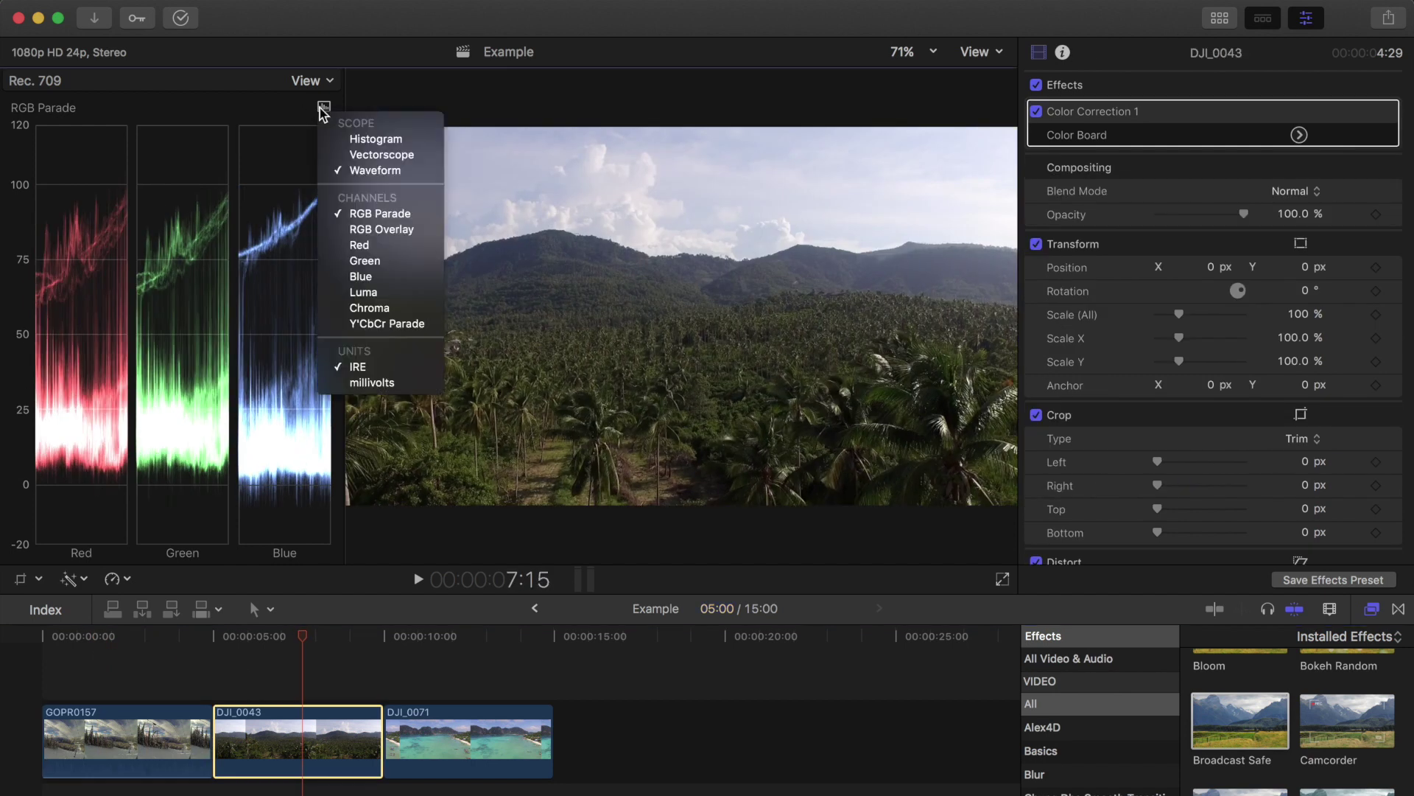
{"action": "left_click", "coordinate": [363, 292]}
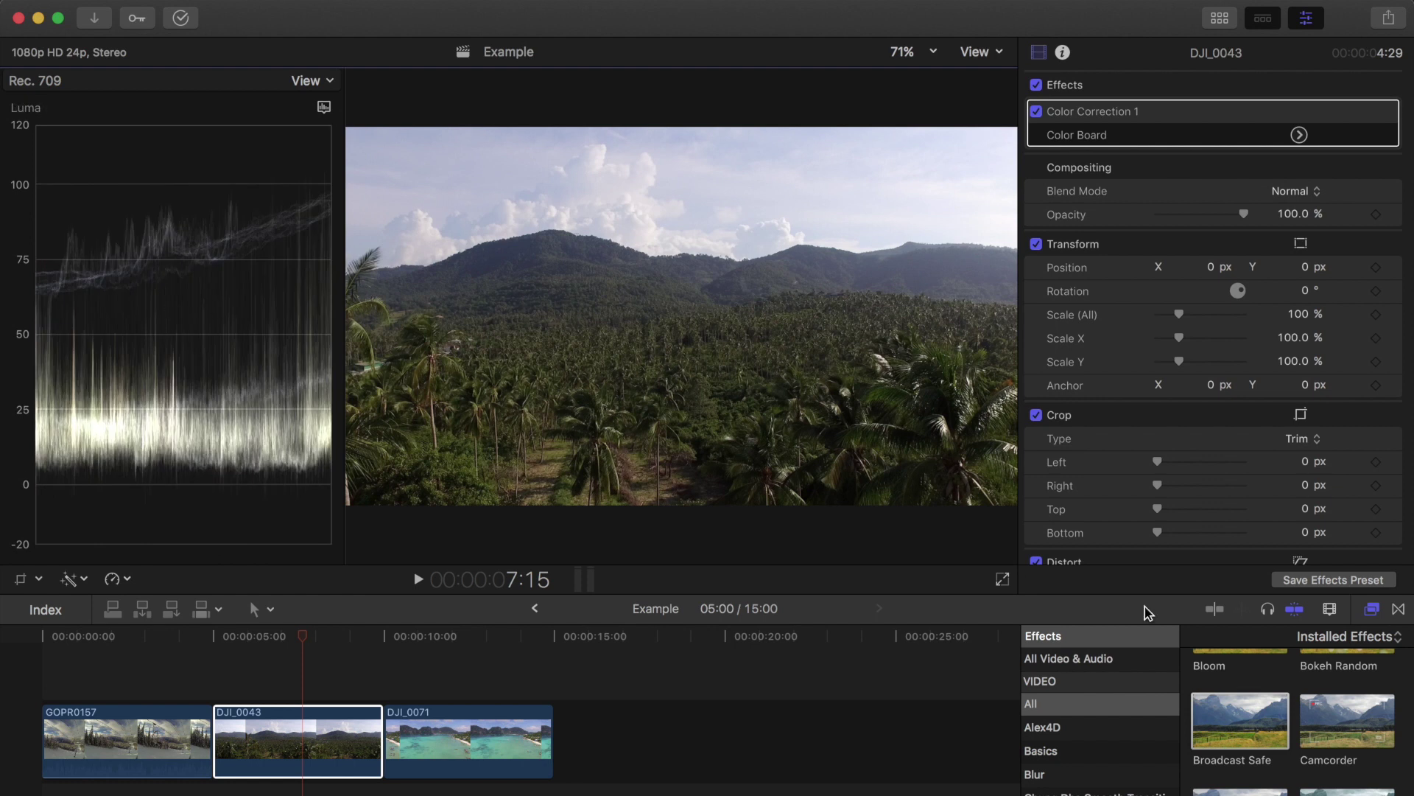
Apply Broadcast Safe to DJI_0043 and set its Color Board exposure to Shadows -3%, Midtones 14% and Highlights -3%
{"action": "left_click_drag", "start_coordinate": [1256, 740], "coordinate": [298, 742]}
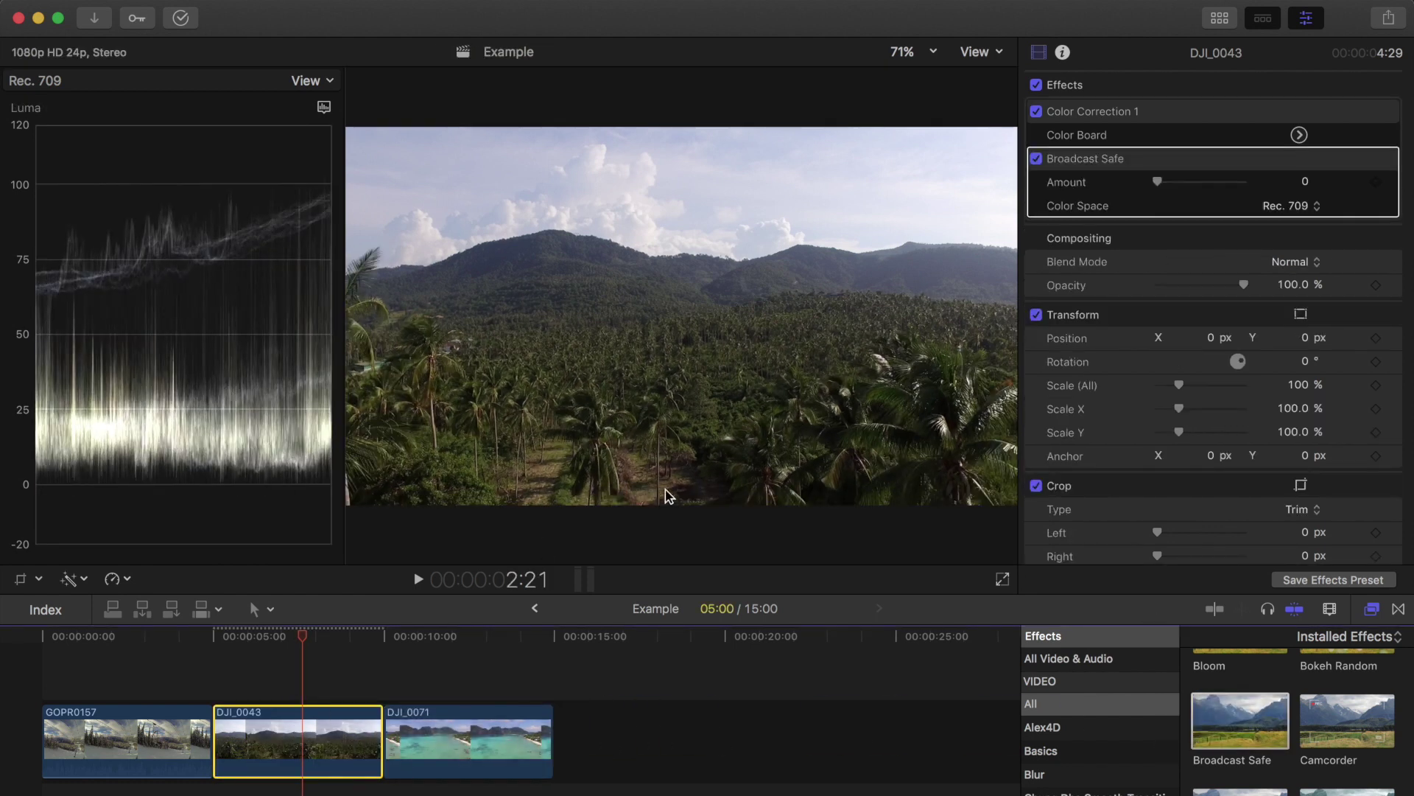
{"action": "left_click", "coordinate": [1299, 134]}
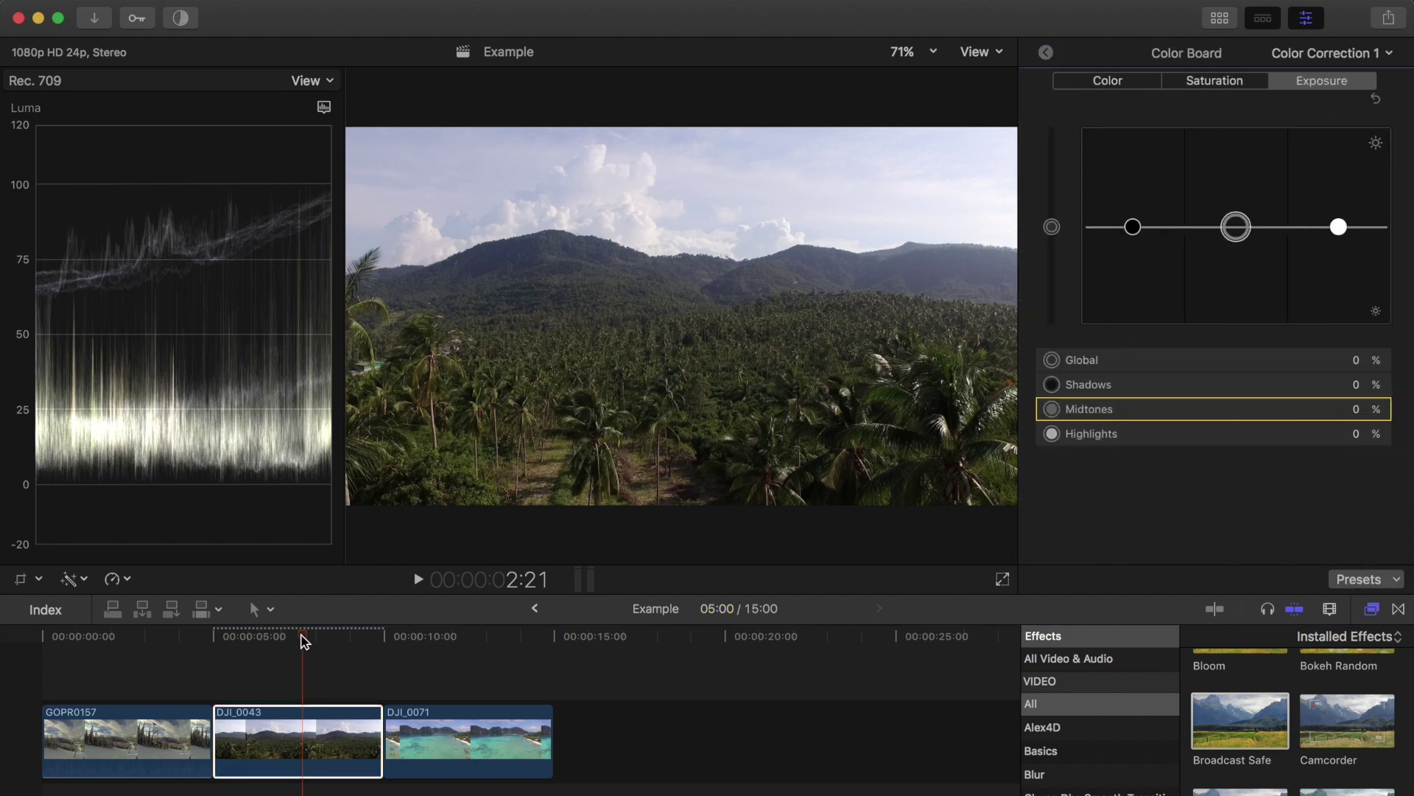
{"action": "mouse_move", "coordinate": [304, 641]}
{"action": "left_mouse_down"}
{"action": "mouse_move", "coordinate": [190, 641]}
{"action": "mouse_move", "coordinate": [341, 642]}
{"action": "mouse_move", "coordinate": [308, 642]}
{"action": "left_mouse_up"}
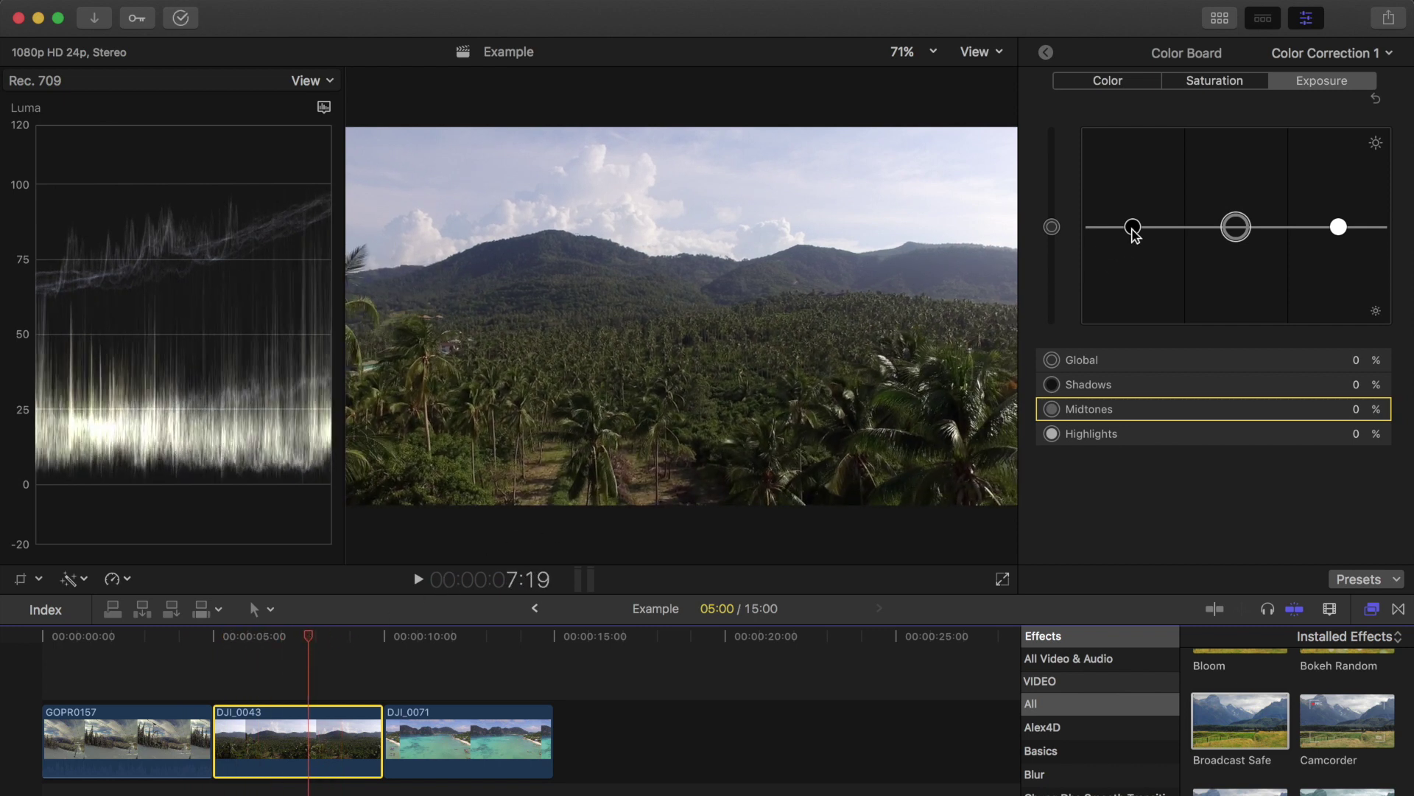
{"action": "left_click_drag", "start_coordinate": [1132, 230], "coordinate": [1134, 234]}
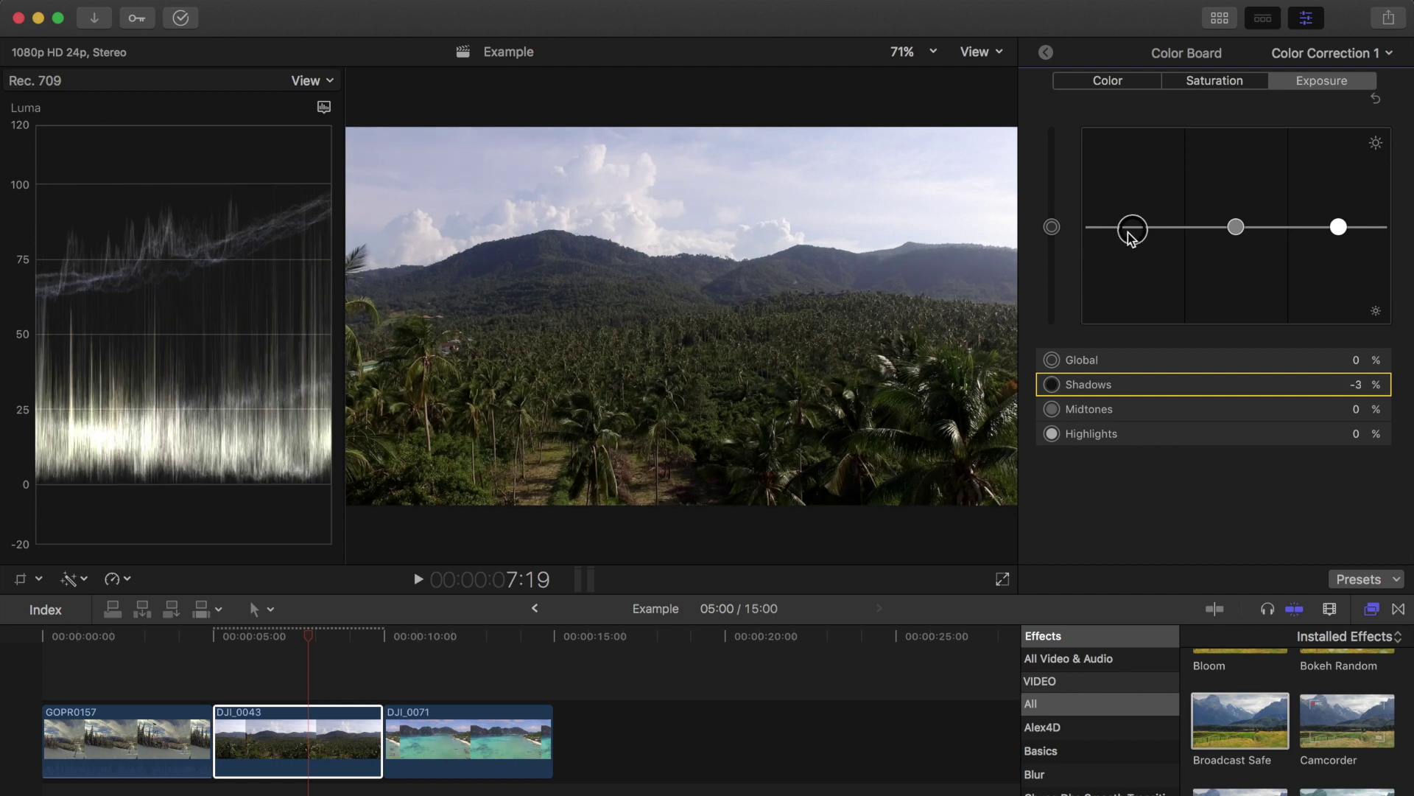
{"action": "left_click_drag", "start_coordinate": [1237, 231], "coordinate": [1236, 212]}
{"action": "left_click_drag", "start_coordinate": [1339, 227], "coordinate": [1341, 231]}
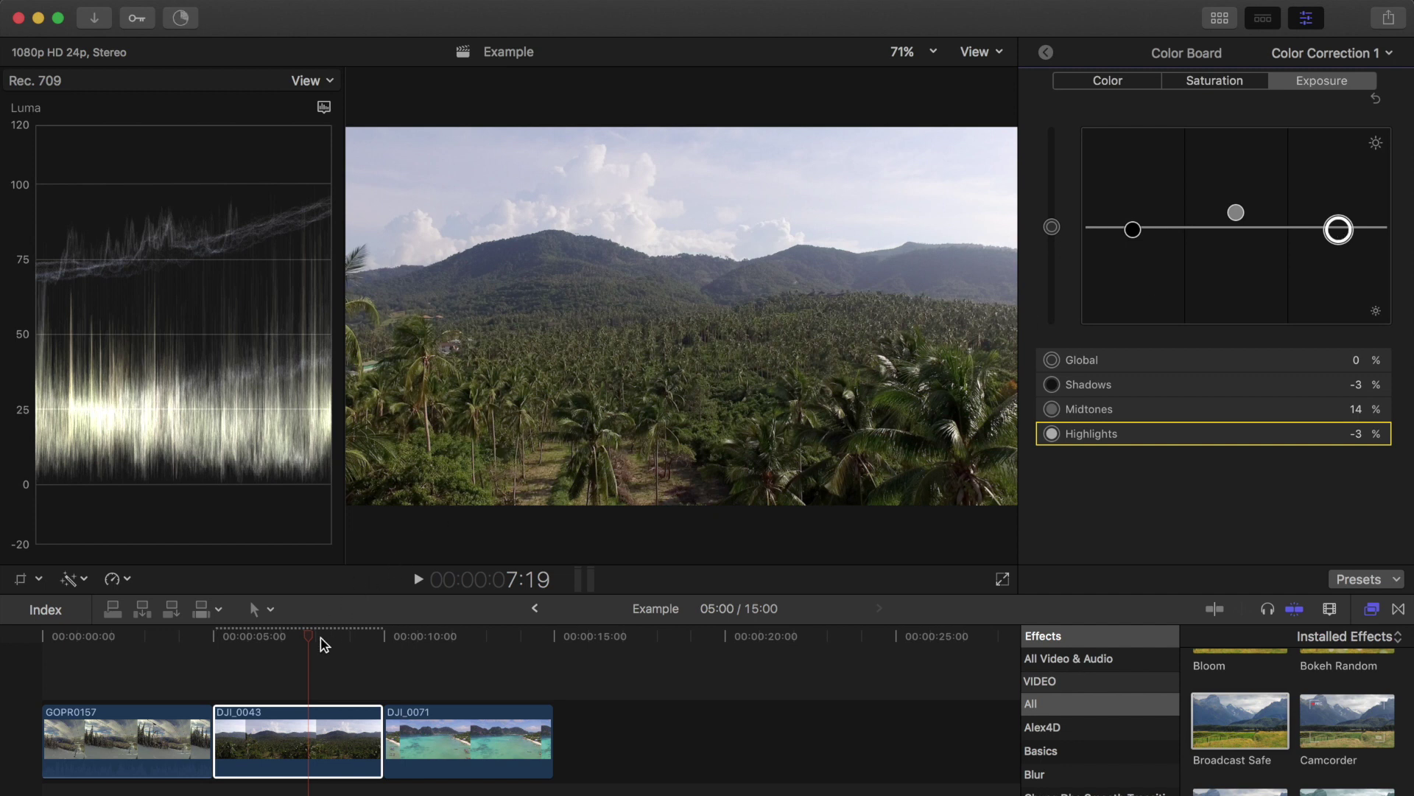
{"action": "mouse_move", "coordinate": [303, 637]}
{"action": "left_mouse_down"}
{"action": "mouse_move", "coordinate": [187, 638]}
{"action": "mouse_move", "coordinate": [364, 632]}
{"action": "mouse_move", "coordinate": [318, 632]}
{"action": "left_mouse_up"}
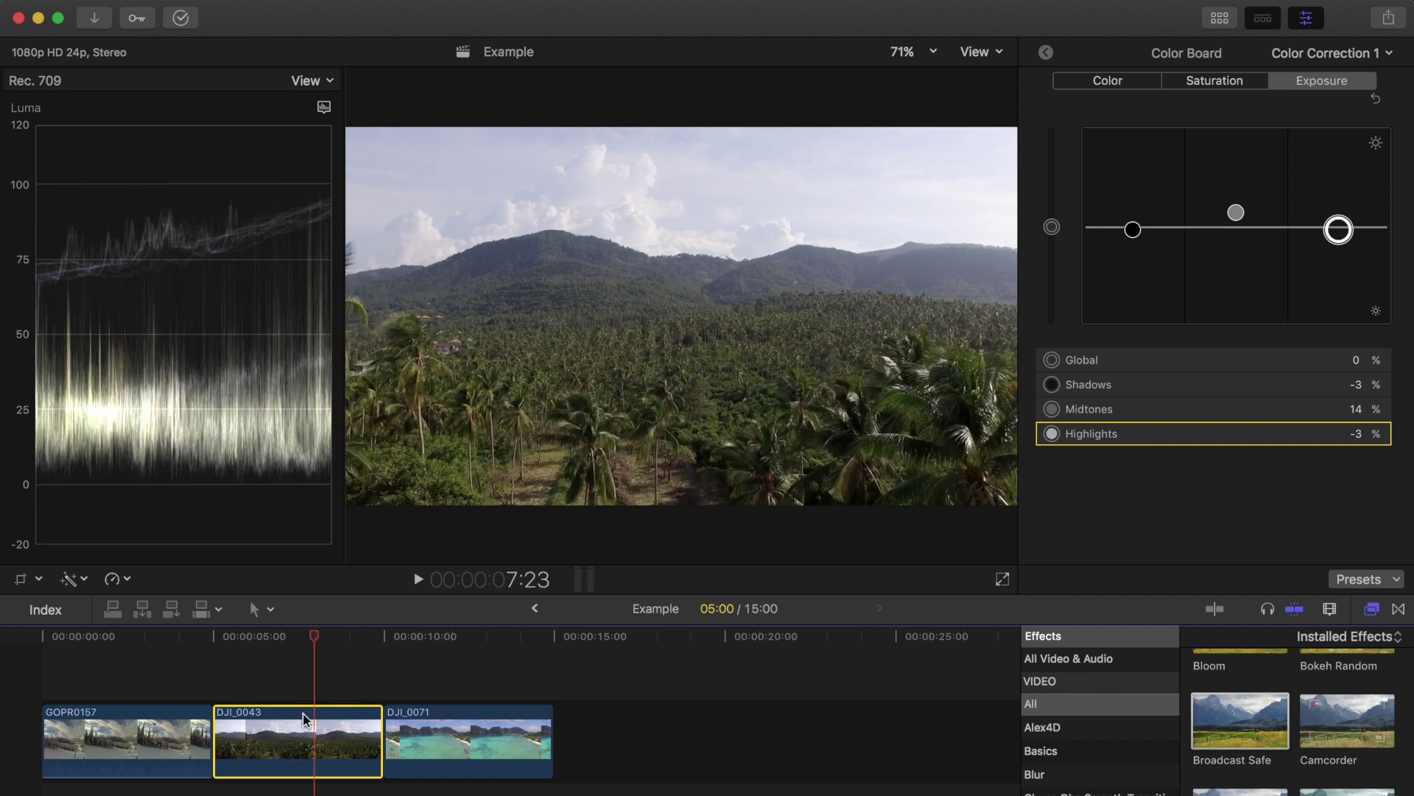
Switch the waveform scope to RGB Parade and shift DJI_0043's shadows color to 226° at 4% in the Color Board
{"action": "left_click", "coordinate": [308, 82]}
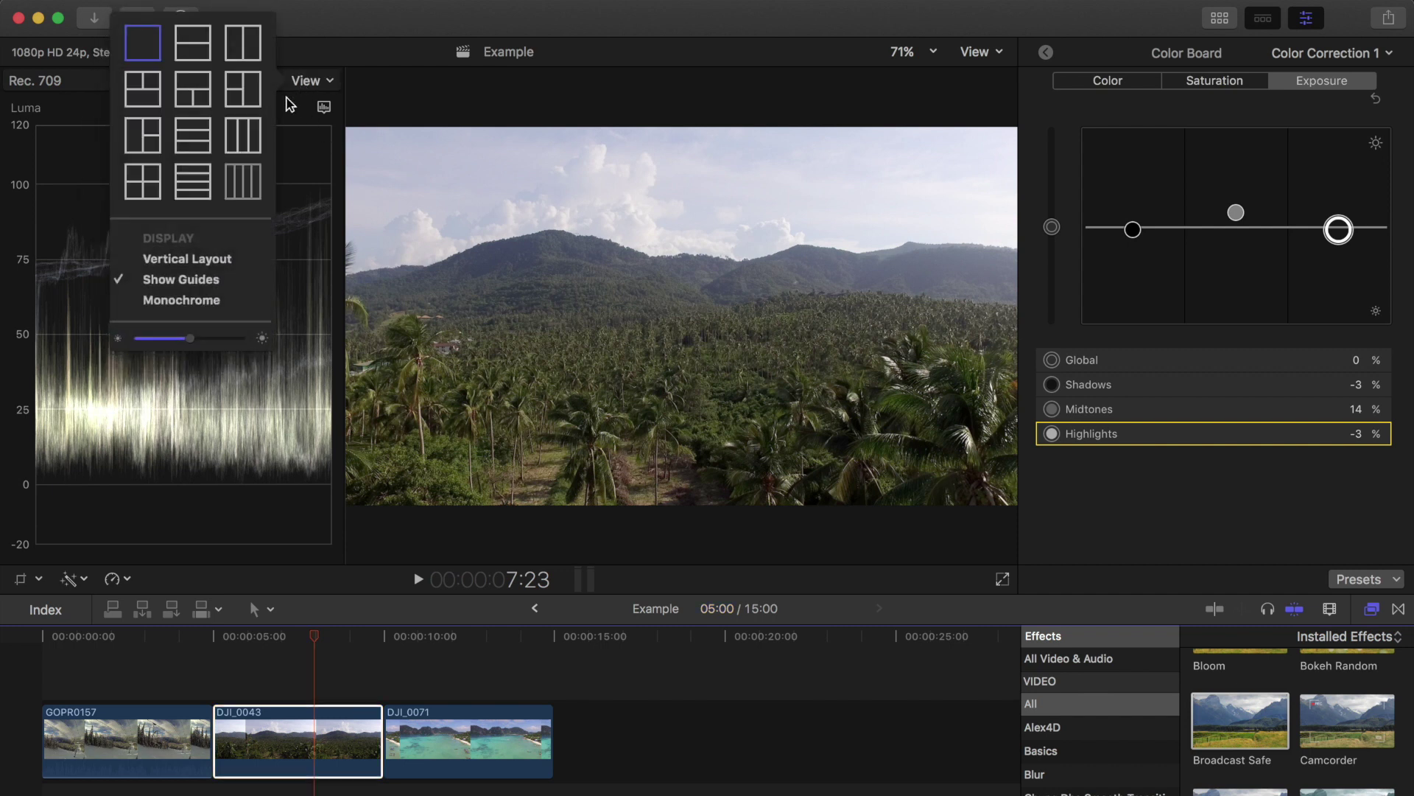
{"action": "left_click", "coordinate": [324, 108]}
{"action": "left_click", "coordinate": [343, 214]}
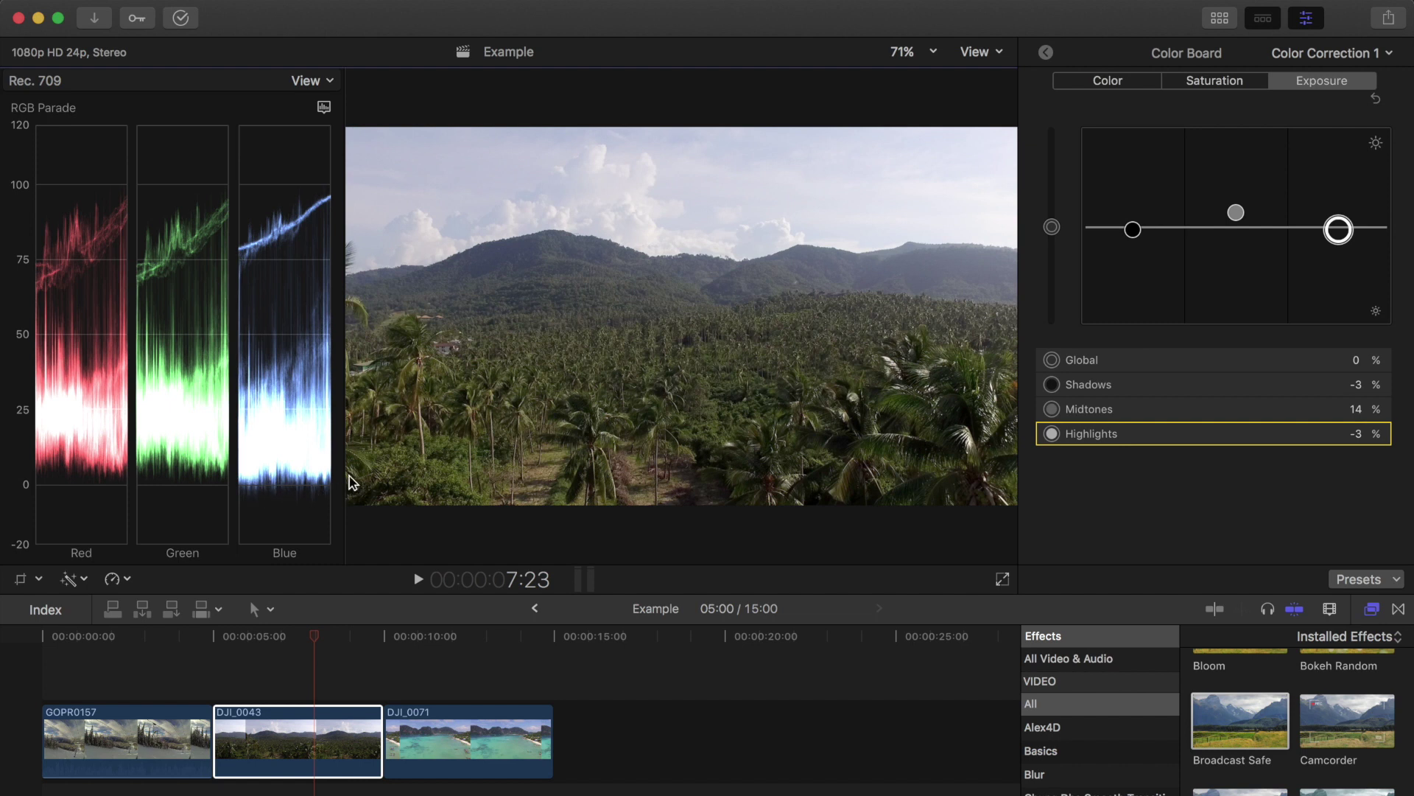
{"action": "left_click", "coordinate": [1111, 85]}
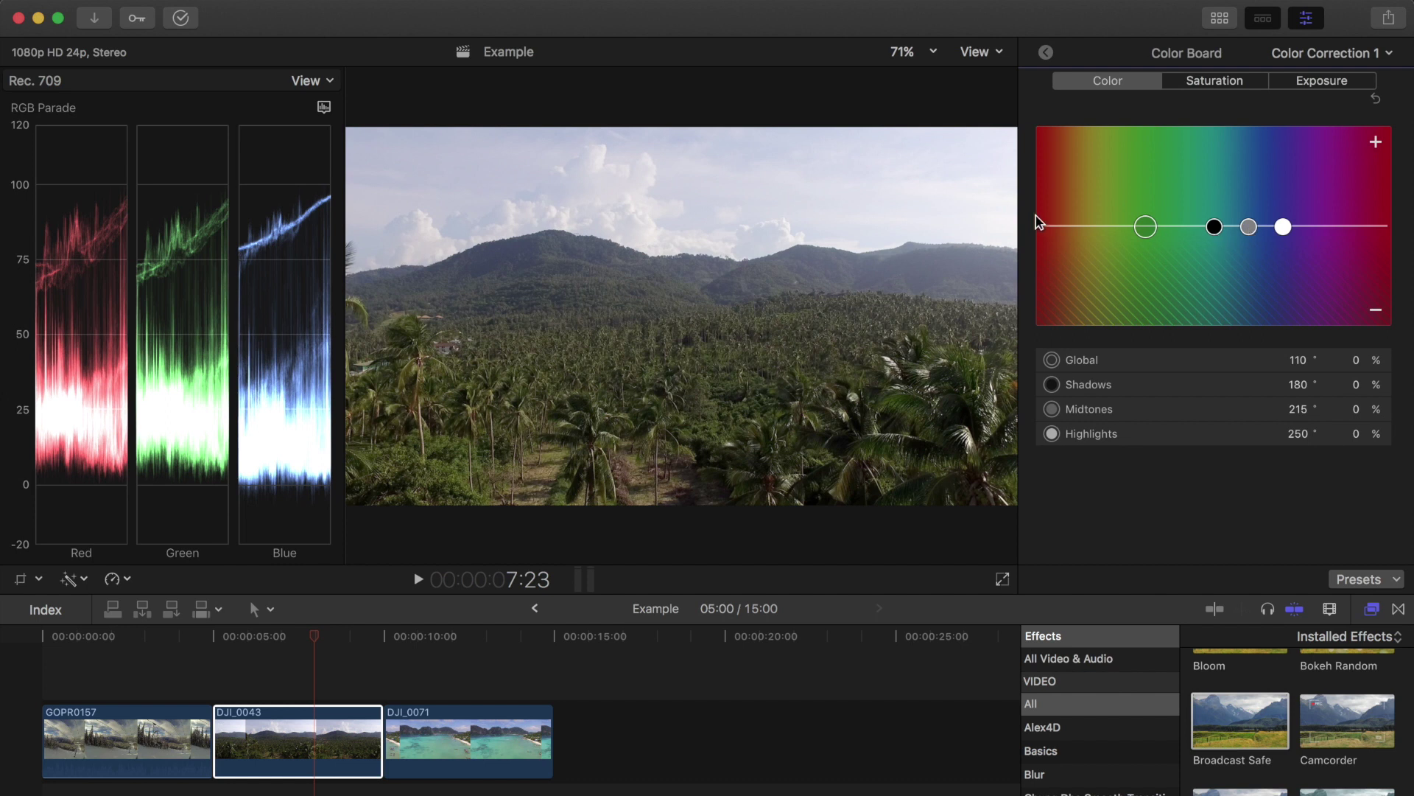
{"action": "left_click_drag", "start_coordinate": [1215, 232], "coordinate": [1257, 226]}
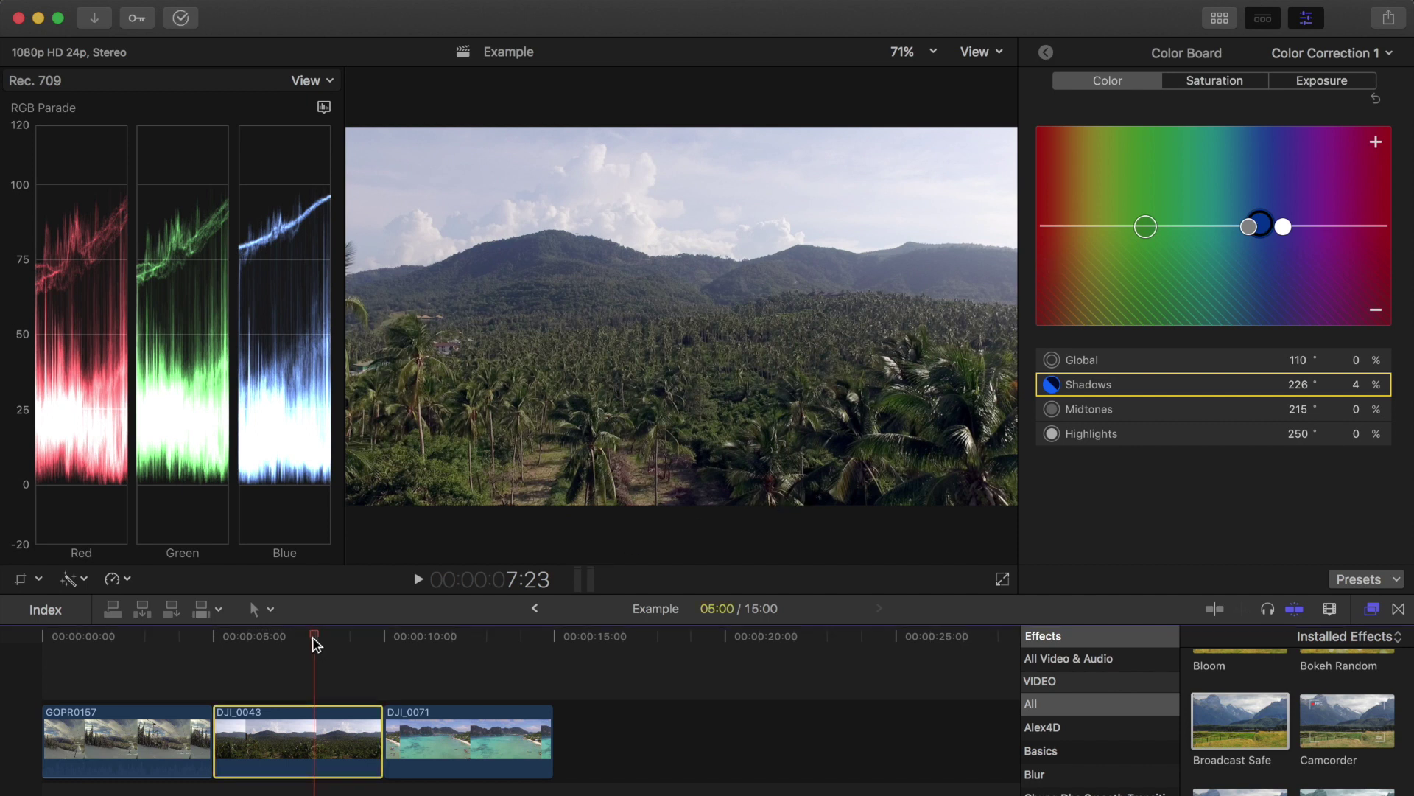
Go to the DJI_0071 clip and set the waveform scope to the Luma channel
{"action": "left_click_drag", "start_coordinate": [318, 645], "coordinate": [462, 638]}
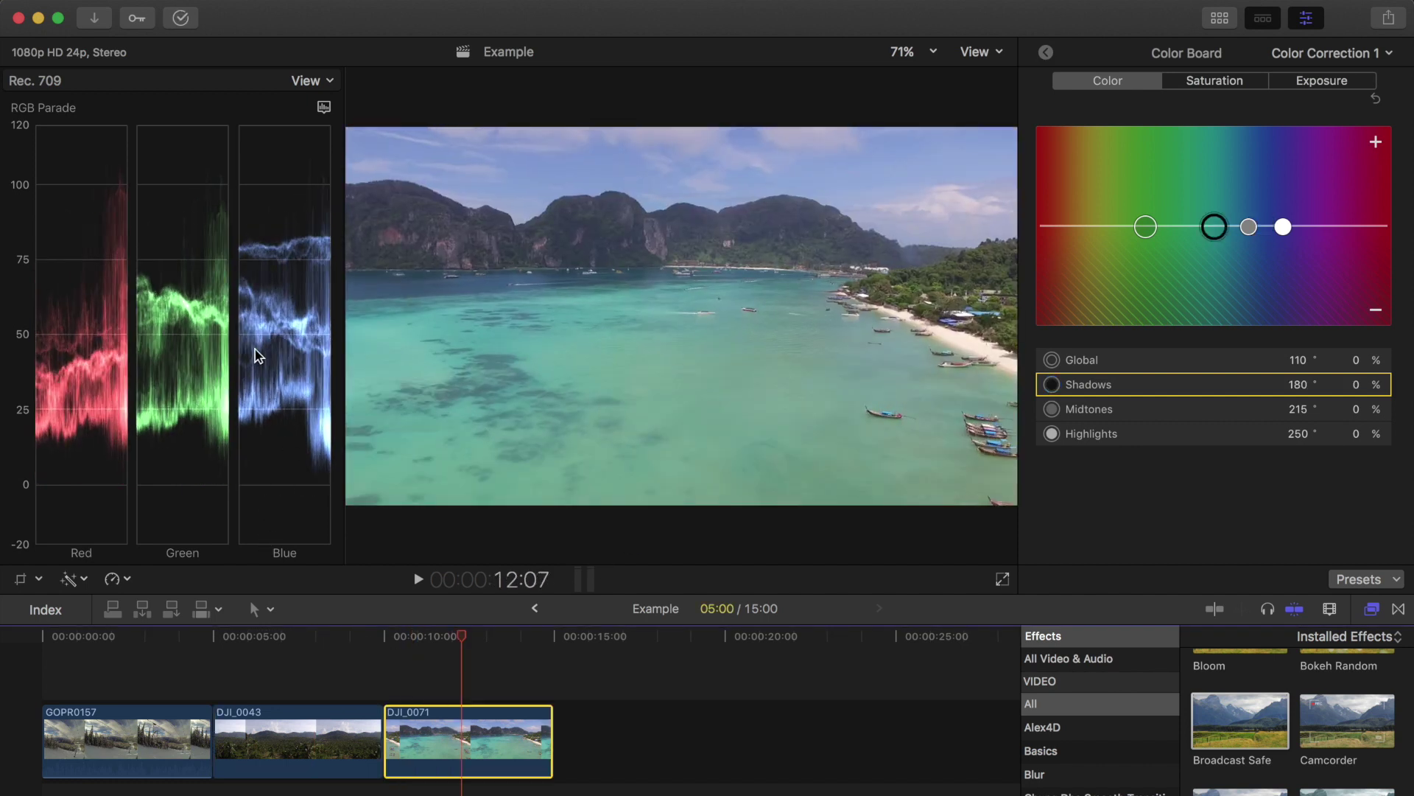
{"action": "left_click", "coordinate": [324, 107]}
{"action": "left_click", "coordinate": [363, 280]}
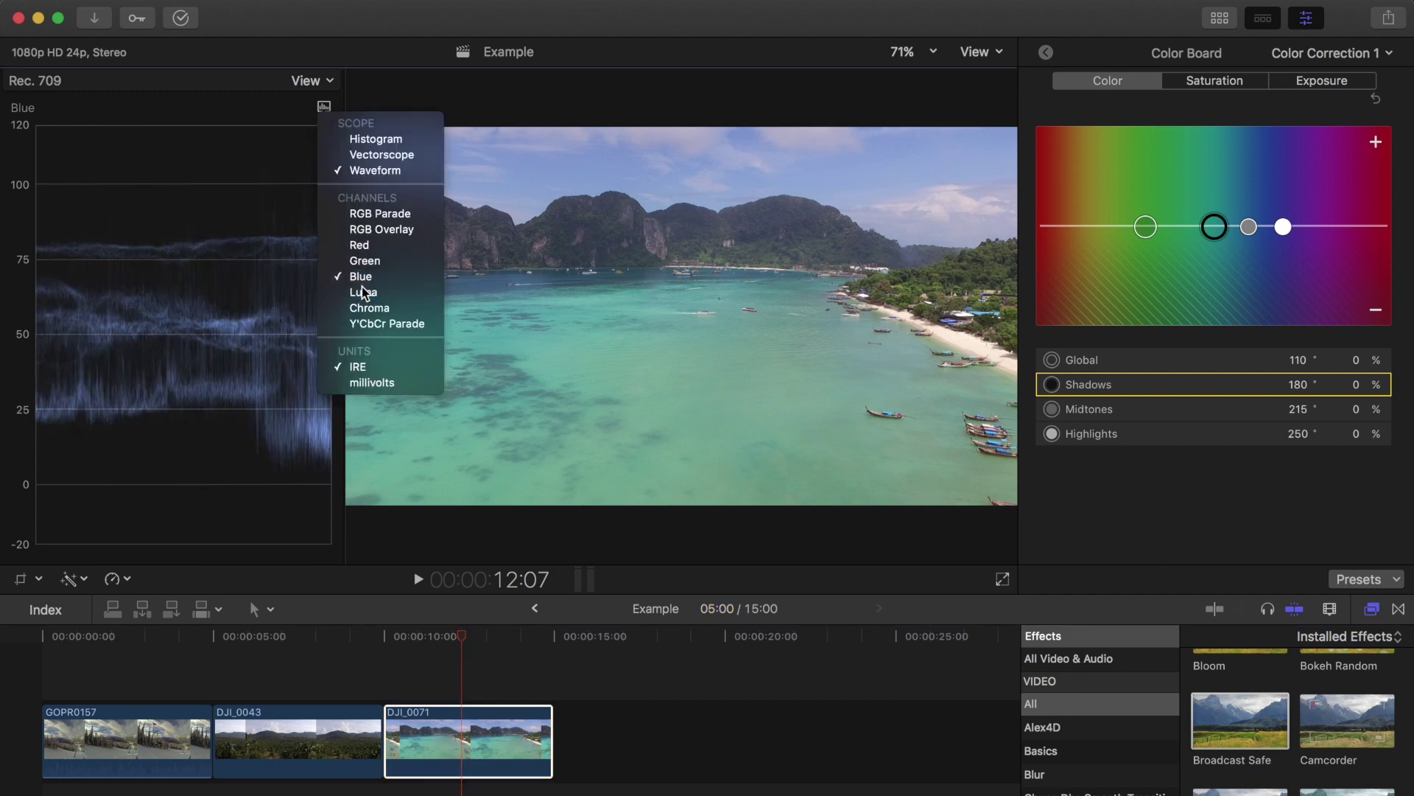
{"action": "left_click", "coordinate": [362, 292]}
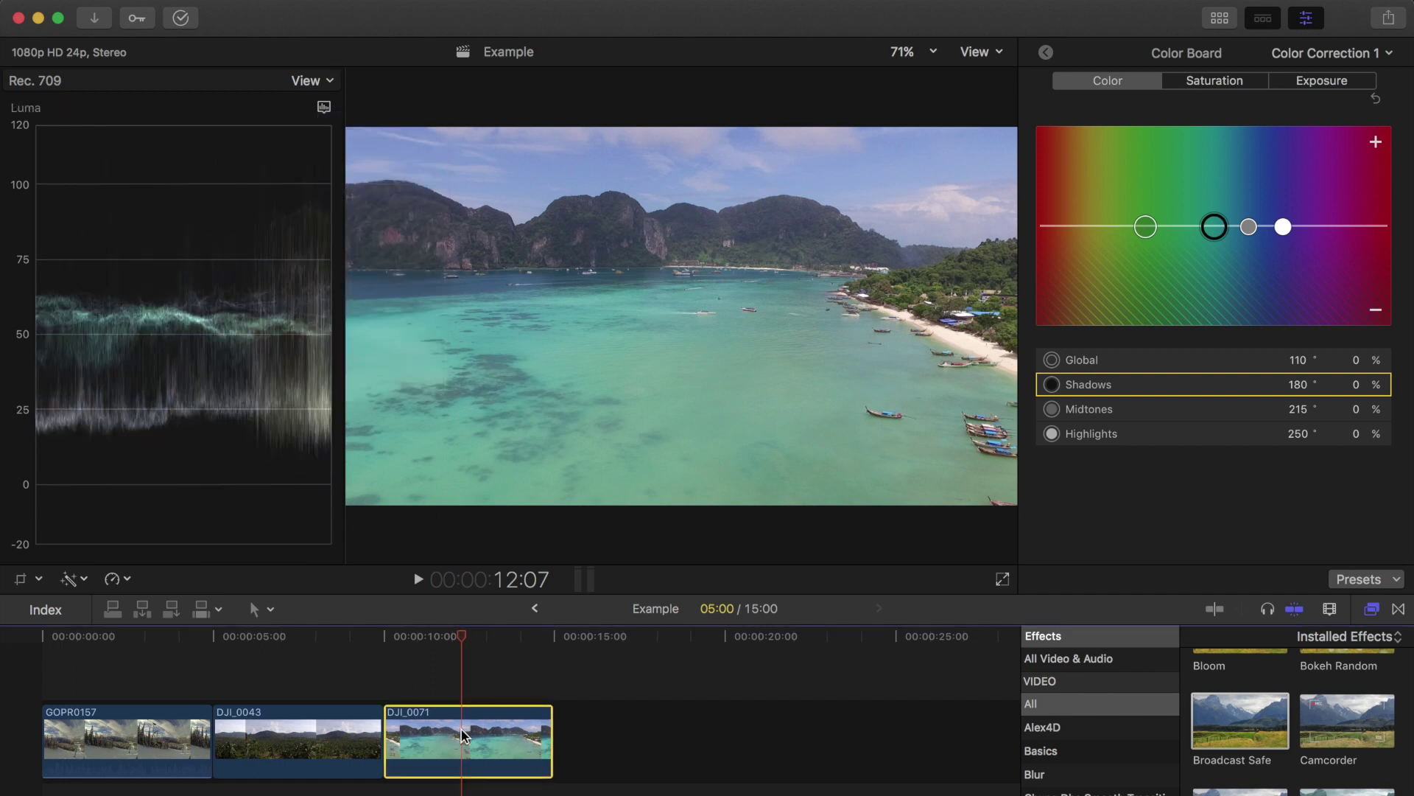
Apply Broadcast Safe to DJI_0071, set its exposure to Shadows -6% and Highlights 7%, and check the levels at other frames
{"action": "key", "text": "ctrl+super+e"}
{"action": "left_click_drag", "start_coordinate": [1247, 742], "coordinate": [499, 748]}
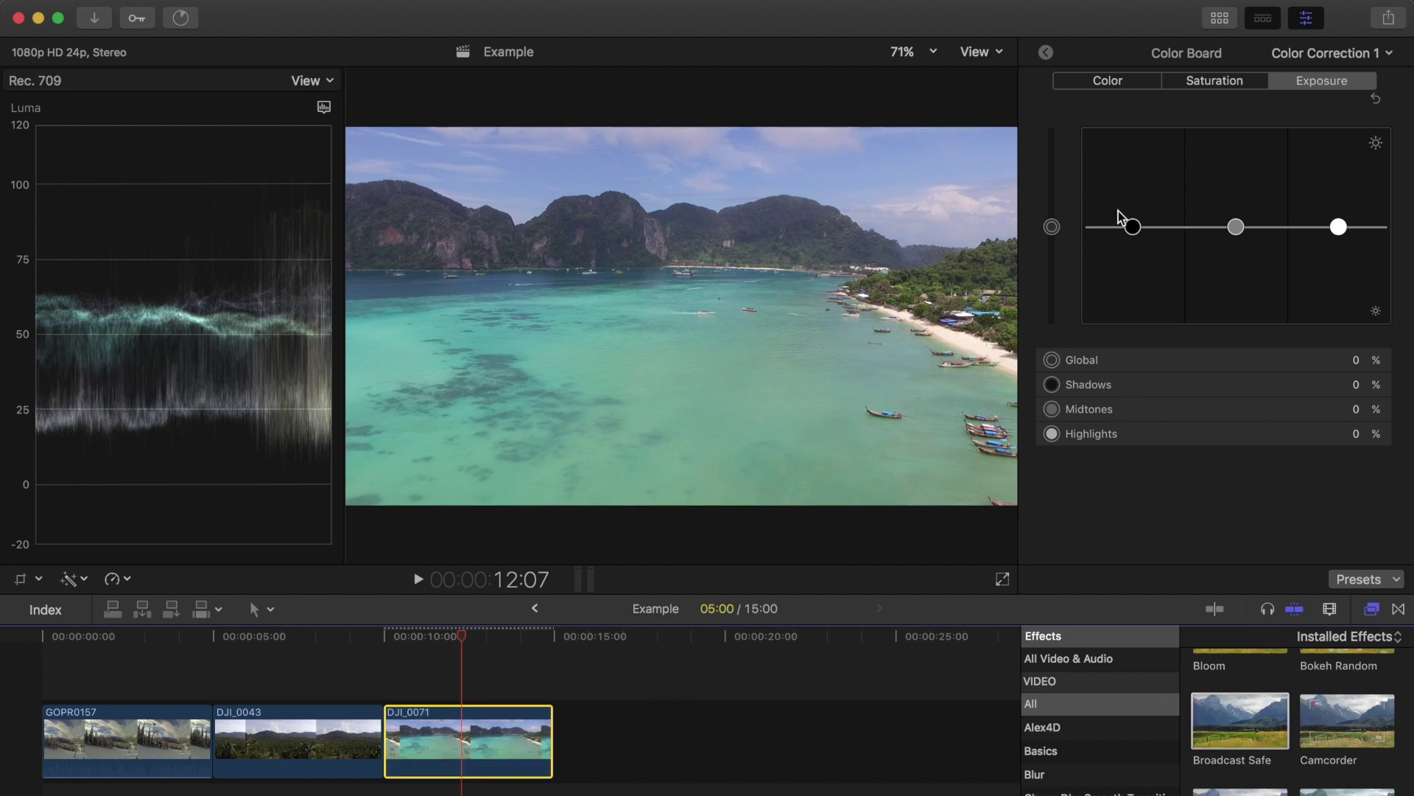
{"action": "left_click_drag", "start_coordinate": [1137, 233], "coordinate": [1138, 242]}
{"action": "left_click_drag", "start_coordinate": [1339, 227], "coordinate": [1338, 219]}
{"action": "left_click_drag", "start_coordinate": [462, 635], "coordinate": [382, 640]}
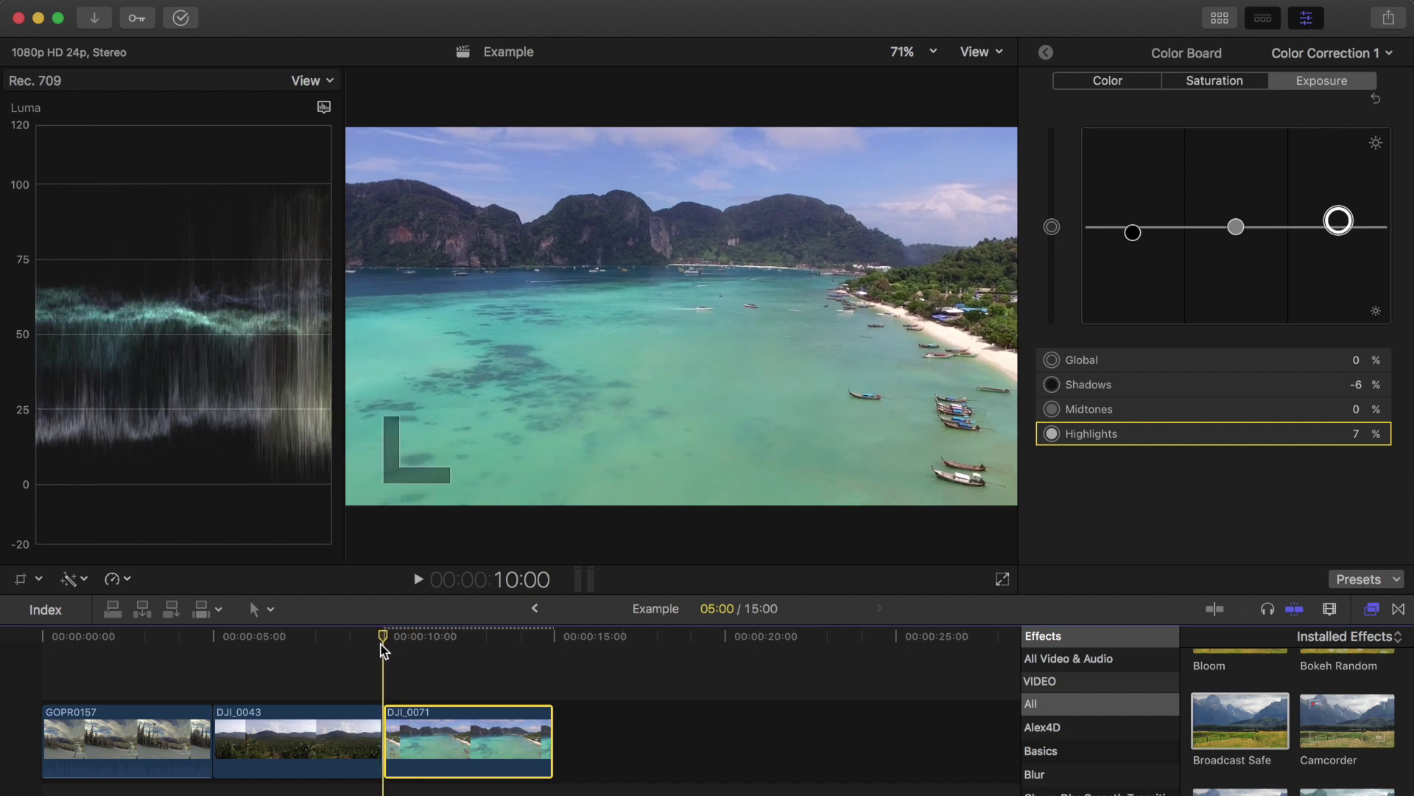
{"action": "key", "text": "k"}
Switch the waveform scope to RGB Parade and slightly reduce the blue in DJI_0071's highlights with the Color Board
{"action": "left_click", "coordinate": [324, 107]}
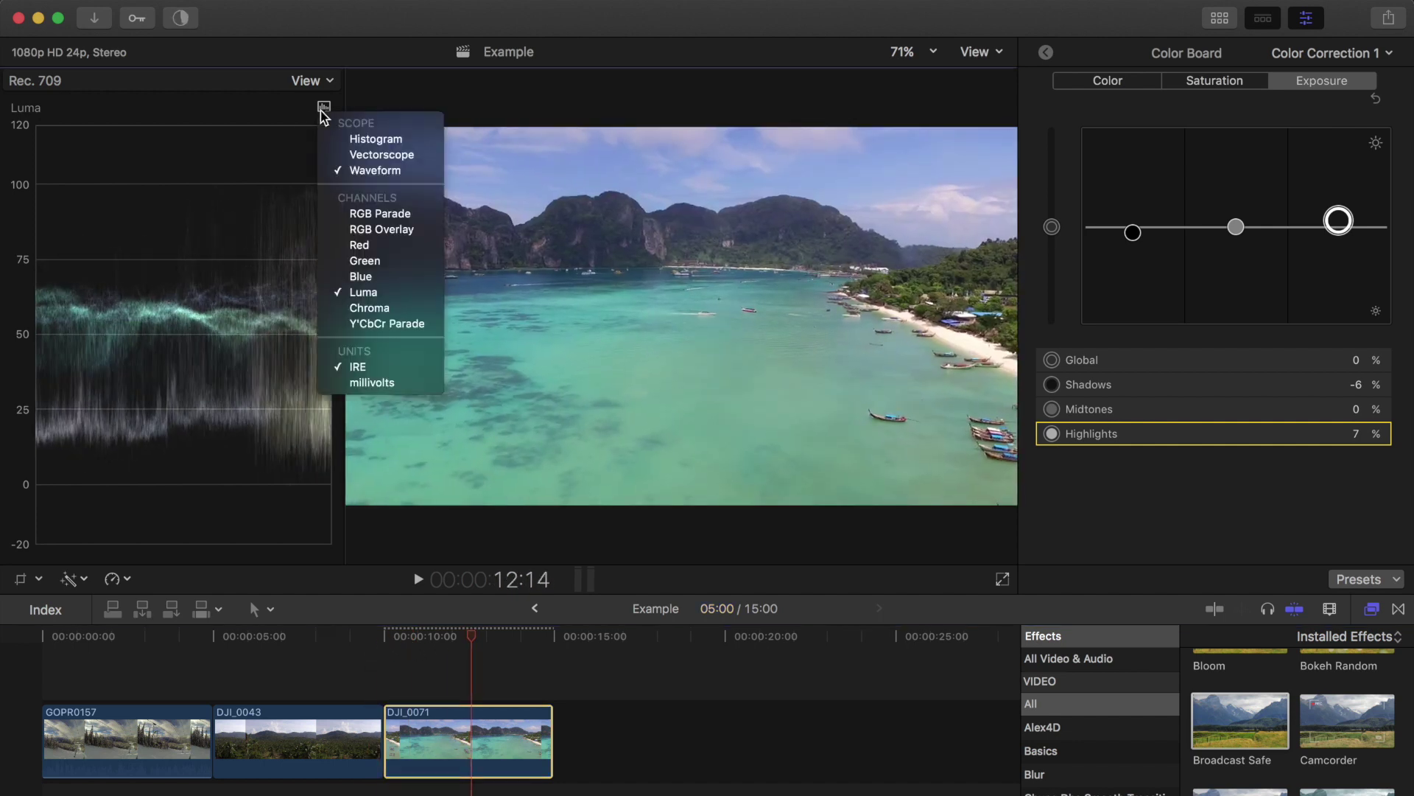
{"action": "left_click", "coordinate": [359, 214]}
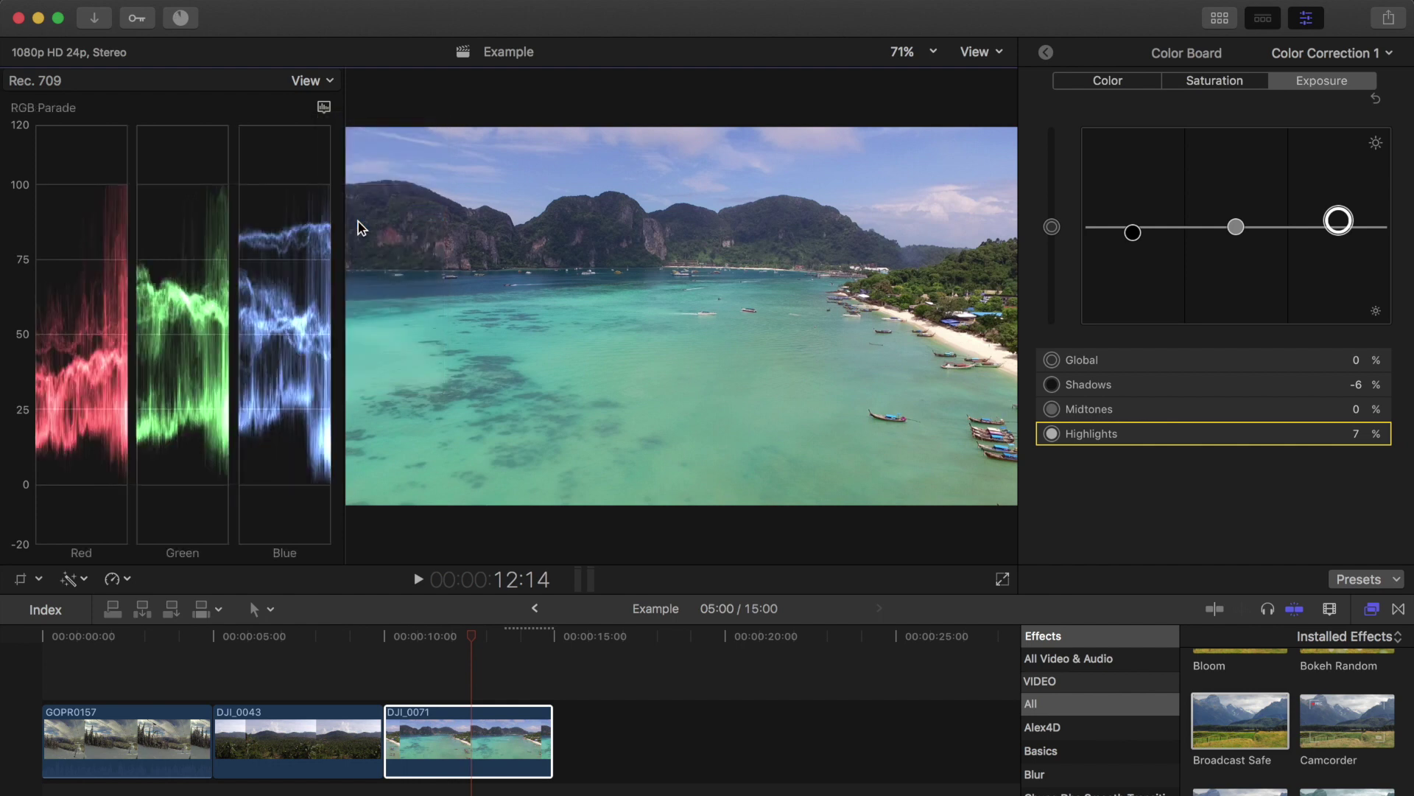
{"action": "left_click_drag", "start_coordinate": [465, 632], "coordinate": [503, 667]}
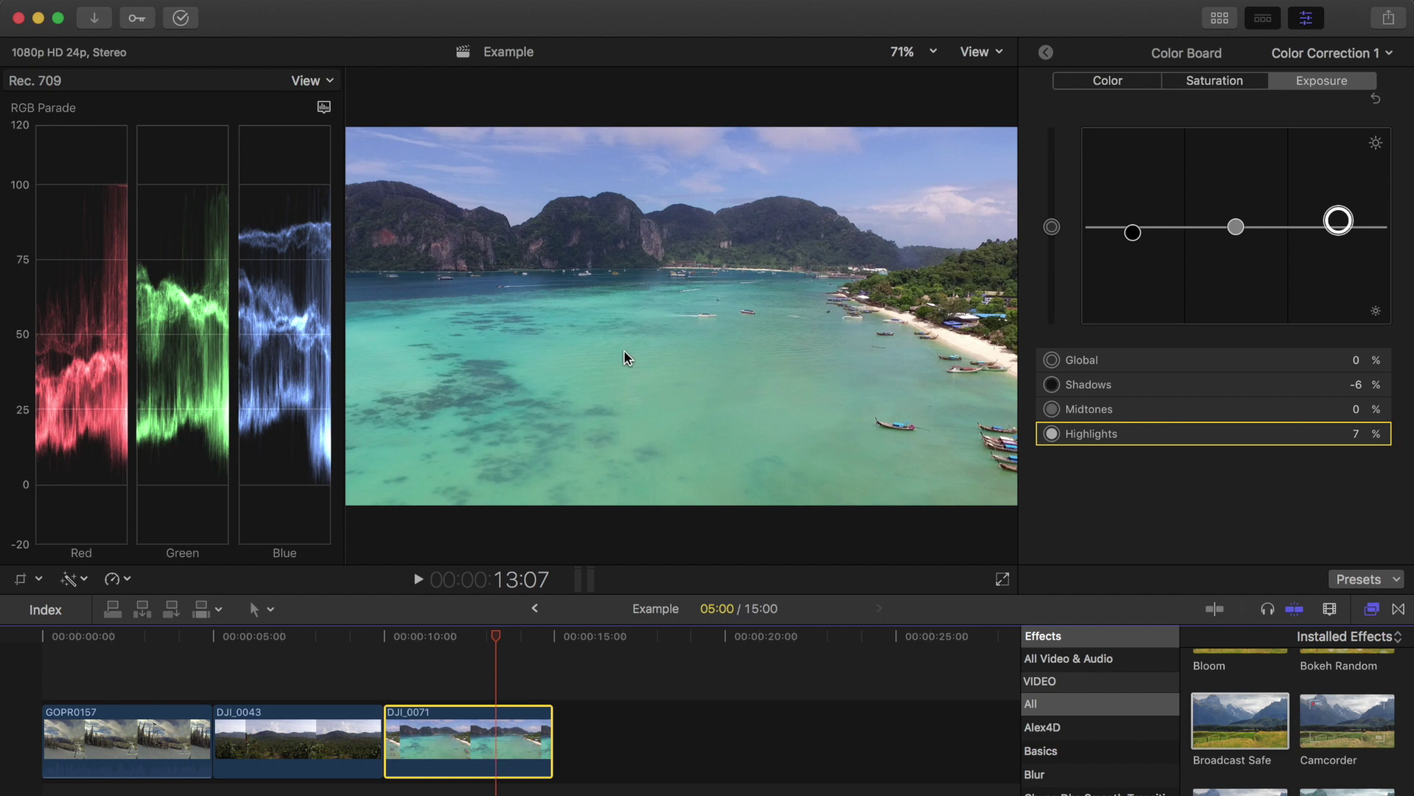
{"action": "left_click", "coordinate": [1092, 78]}
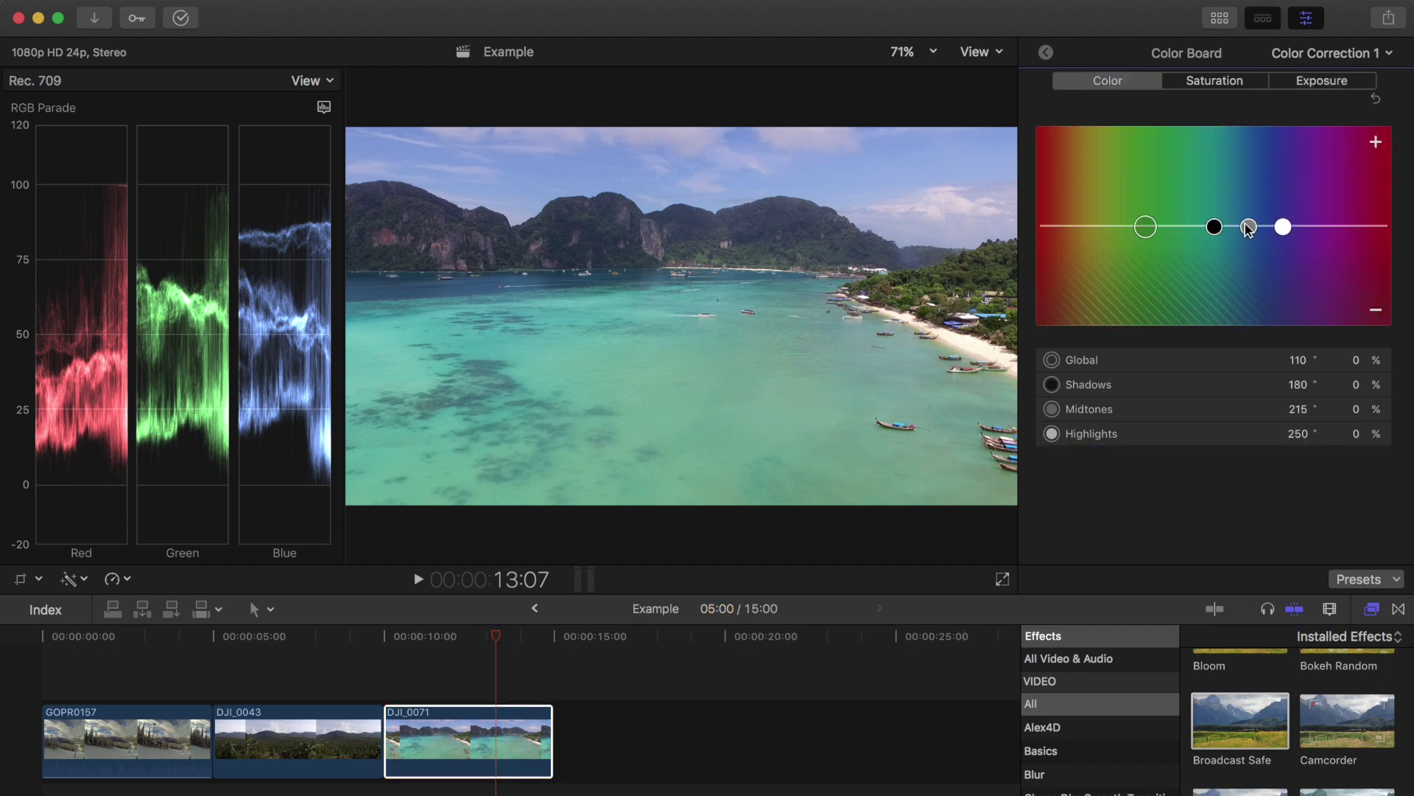
{"action": "left_click_drag", "start_coordinate": [1284, 232], "coordinate": [1272, 243]}
{"action": "left_click", "coordinate": [1046, 53]}
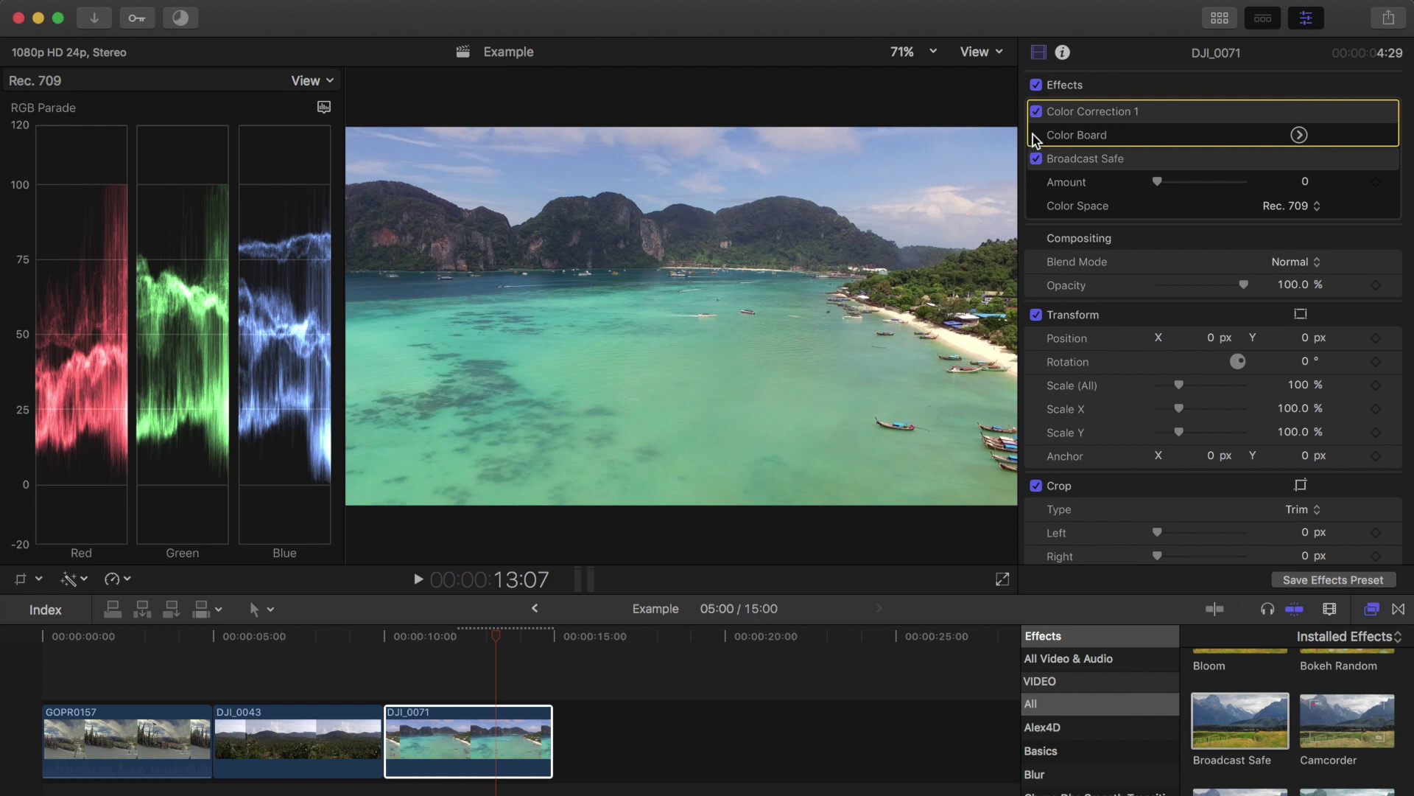
{"action": "mouse_move", "coordinate": [1039, 123]}
Duplicate GOPR0157, DJI_0043 and DJI_0071 in the timeline, placing each copy directly beside its original
{"action": "left_click_drag", "start_coordinate": [485, 649], "coordinate": [215, 666]}
{"action": "left_click", "coordinate": [185, 713]}
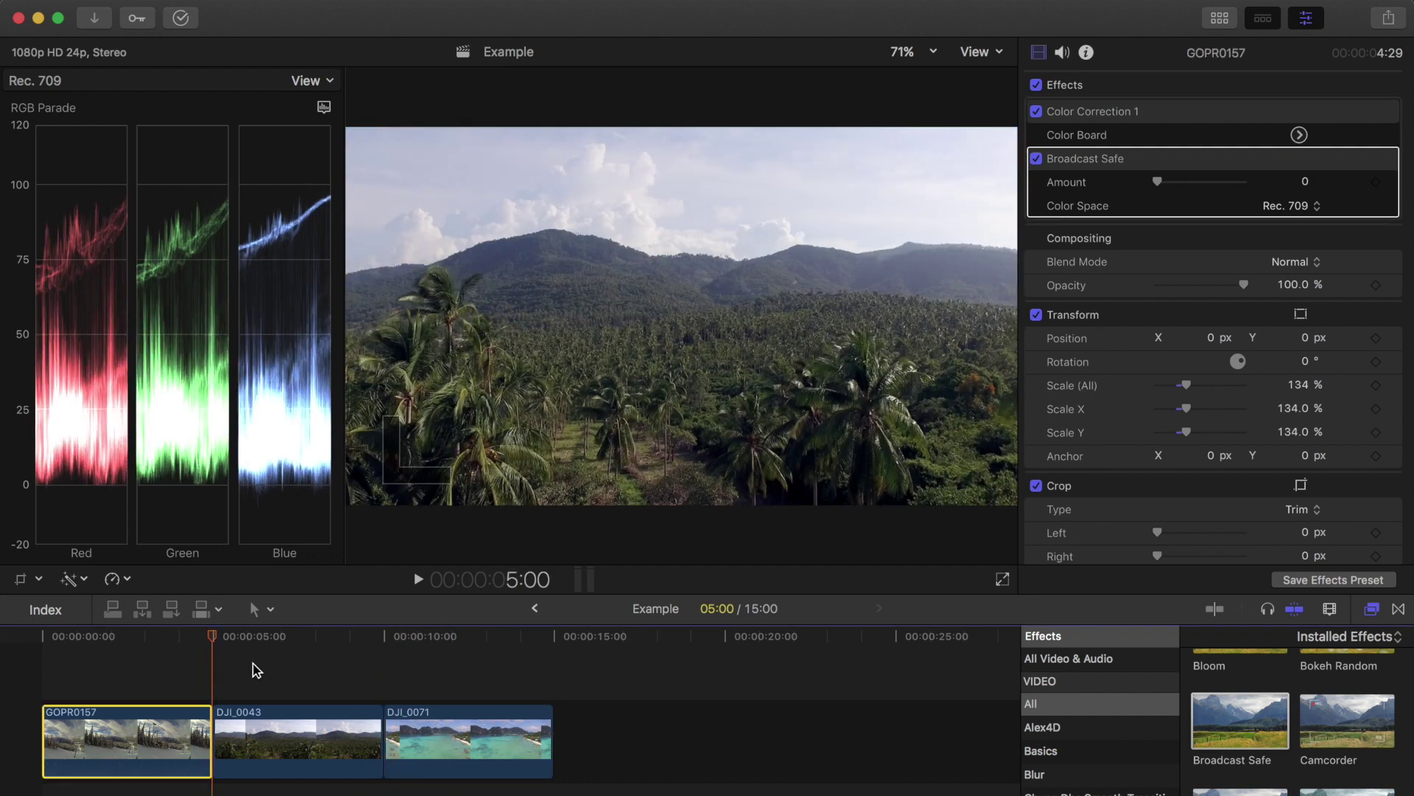
{"action": "key", "text": "super+v"}
{"action": "left_click", "coordinate": [451, 743]}
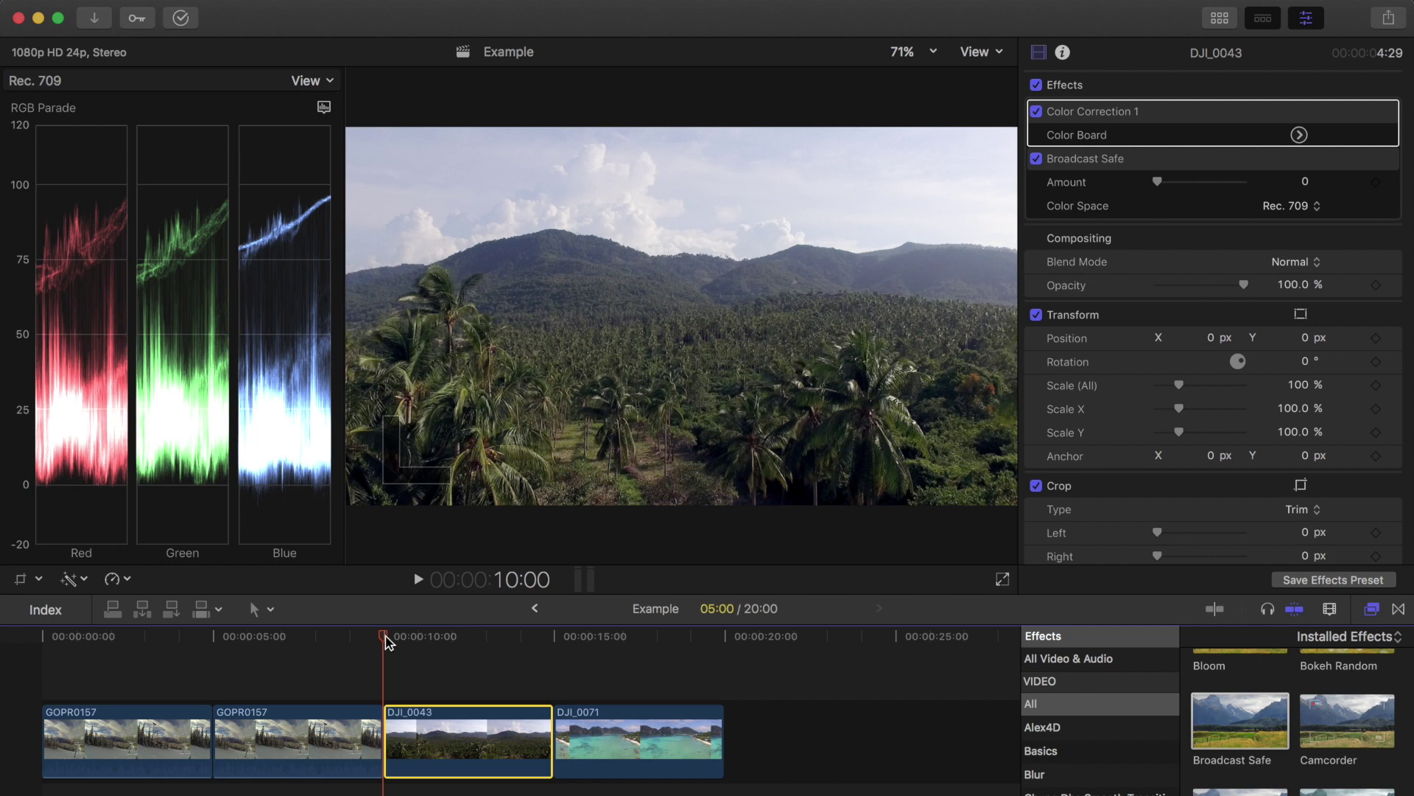
{"action": "key", "text": "super+c"}
{"action": "key", "text": "super+v"}
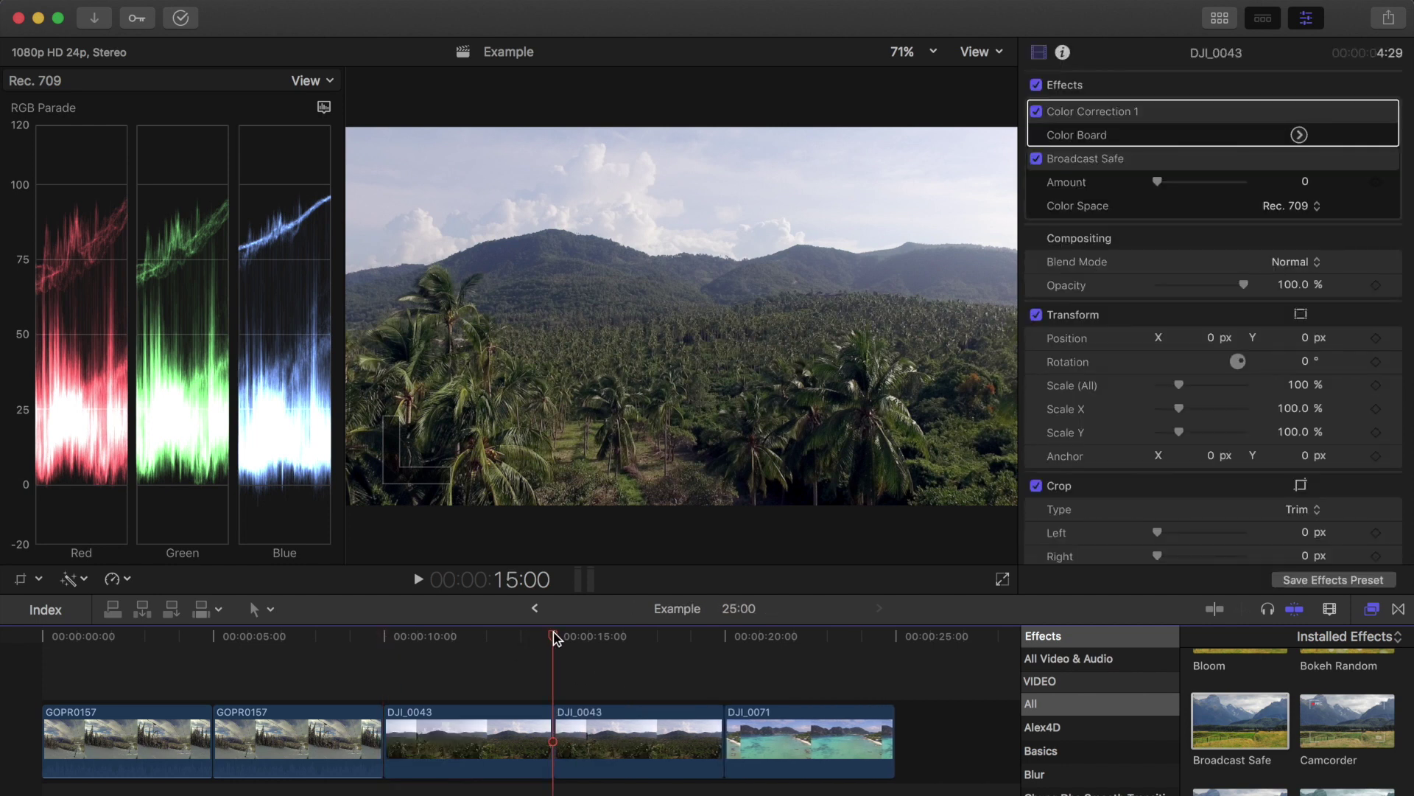
{"action": "left_click", "coordinate": [757, 726]}
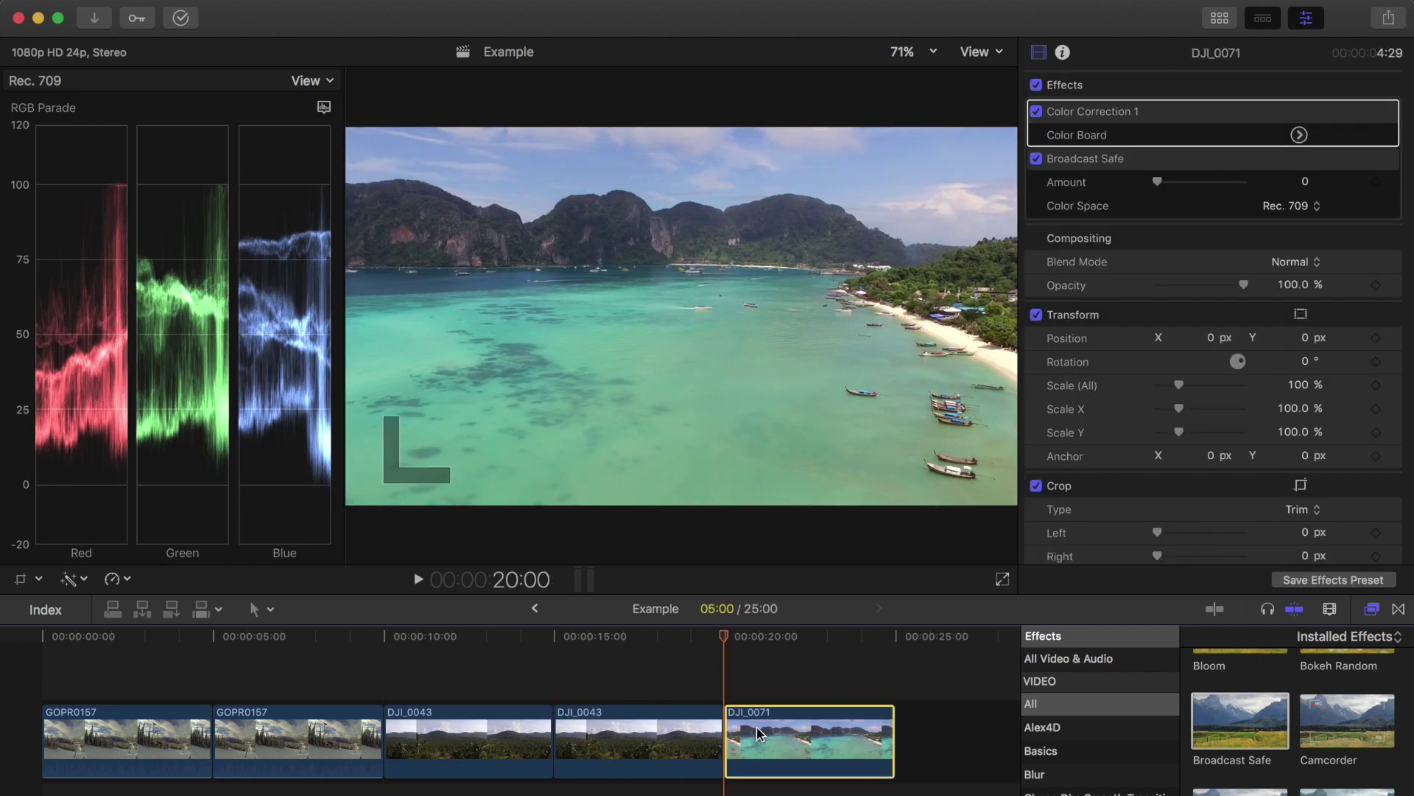
{"action": "key", "text": "super+c"}
{"action": "key", "text": "super+v"}
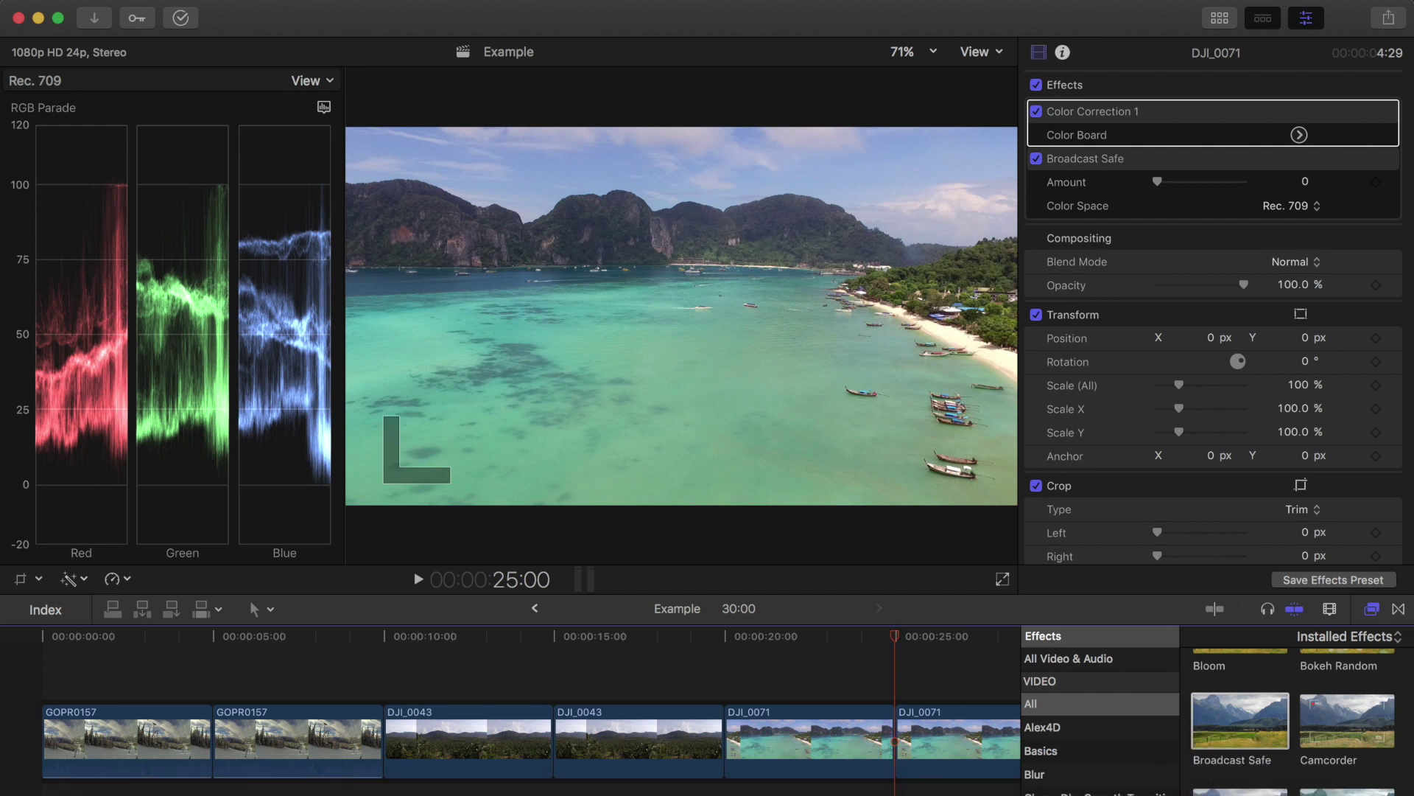
Search the effects for "teal" and select the Teal & Orange effect
{"action": "type", "text": "teal"}
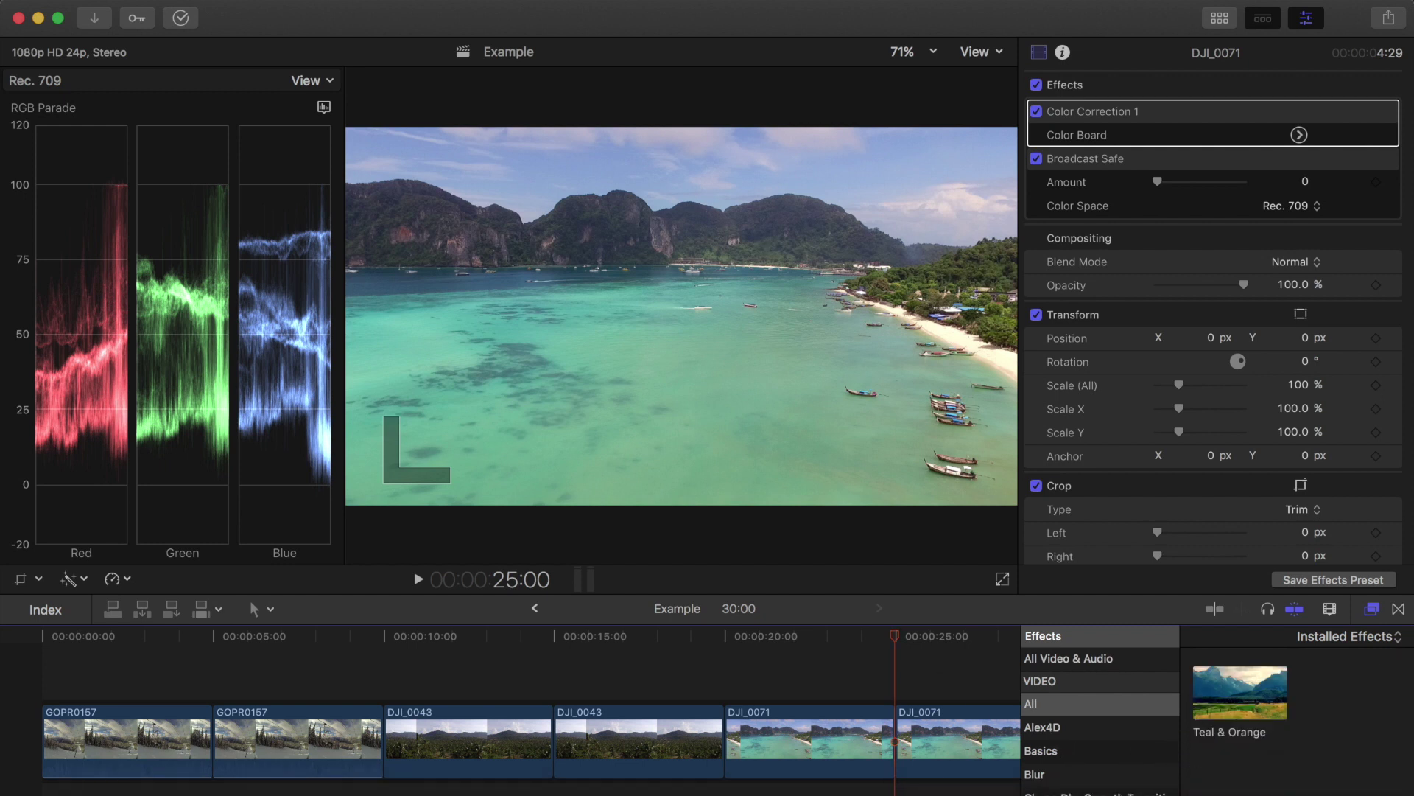
{"action": "left_click", "coordinate": [1243, 701]}
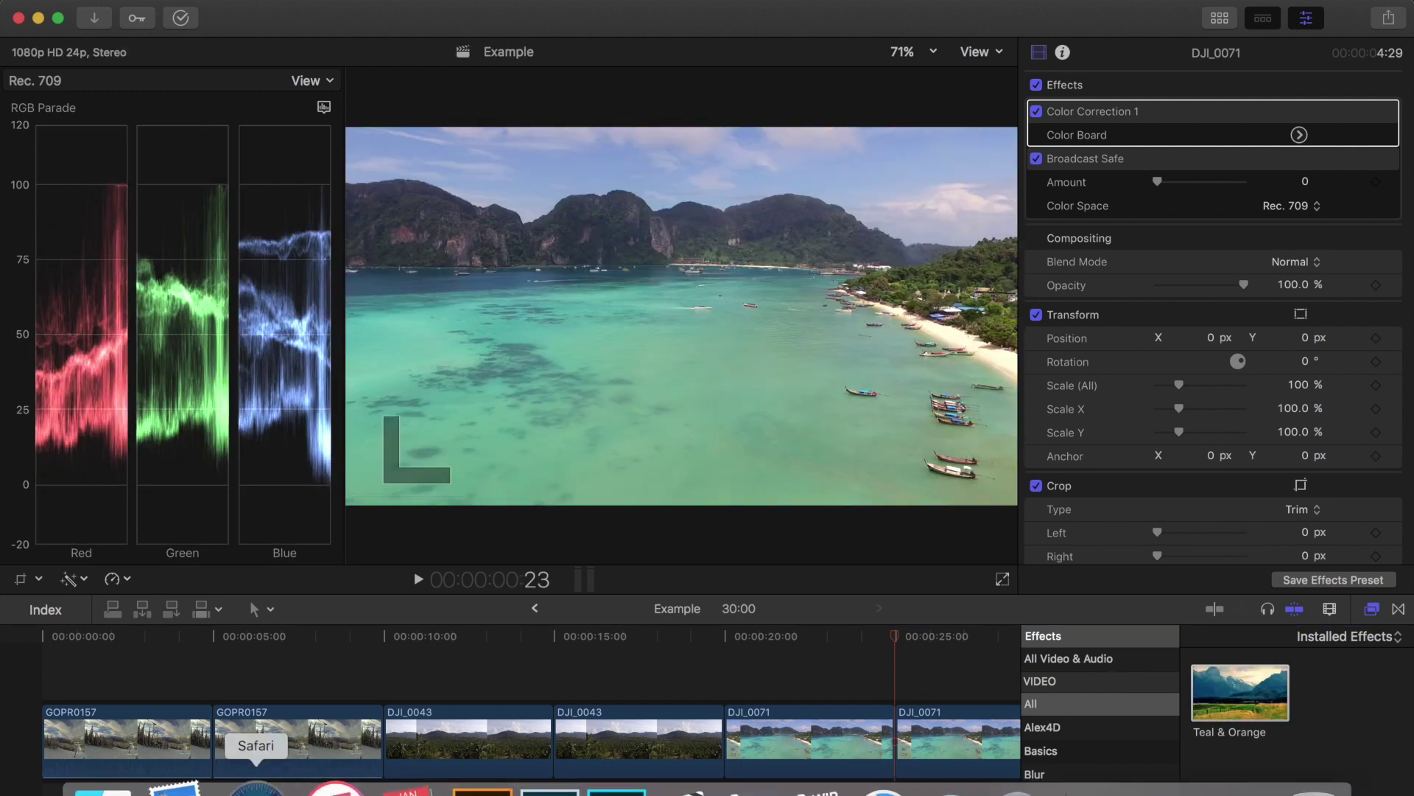
Switch to Safari, search for "sam kolder instagram" in a new tab and open the sam_kolder Instagram profile
{"action": "left_click", "coordinate": [254, 790]}
{"action": "key", "text": "super+t"}
{"action": "type", "text": "sam kolder instagram"}
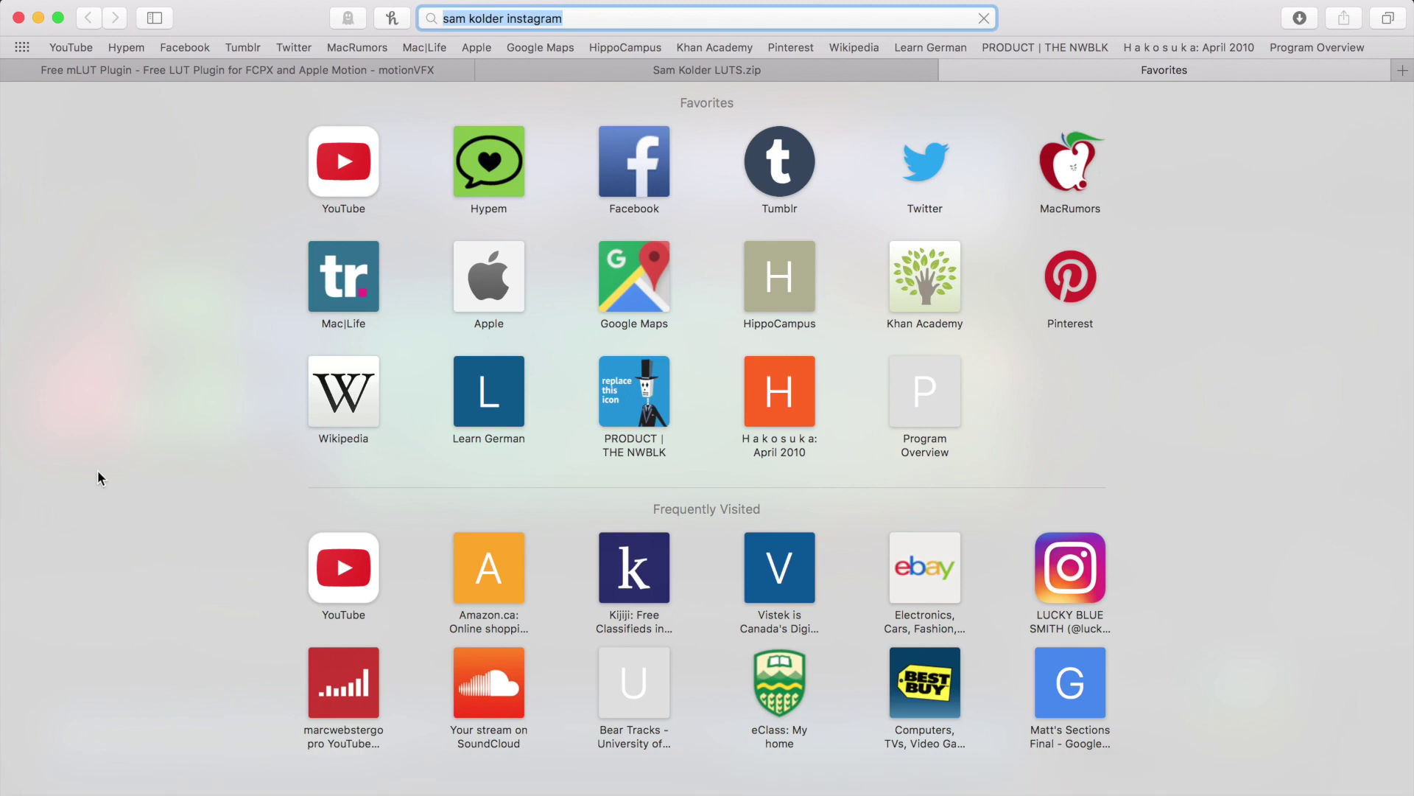
{"action": "key", "text": "Return"}
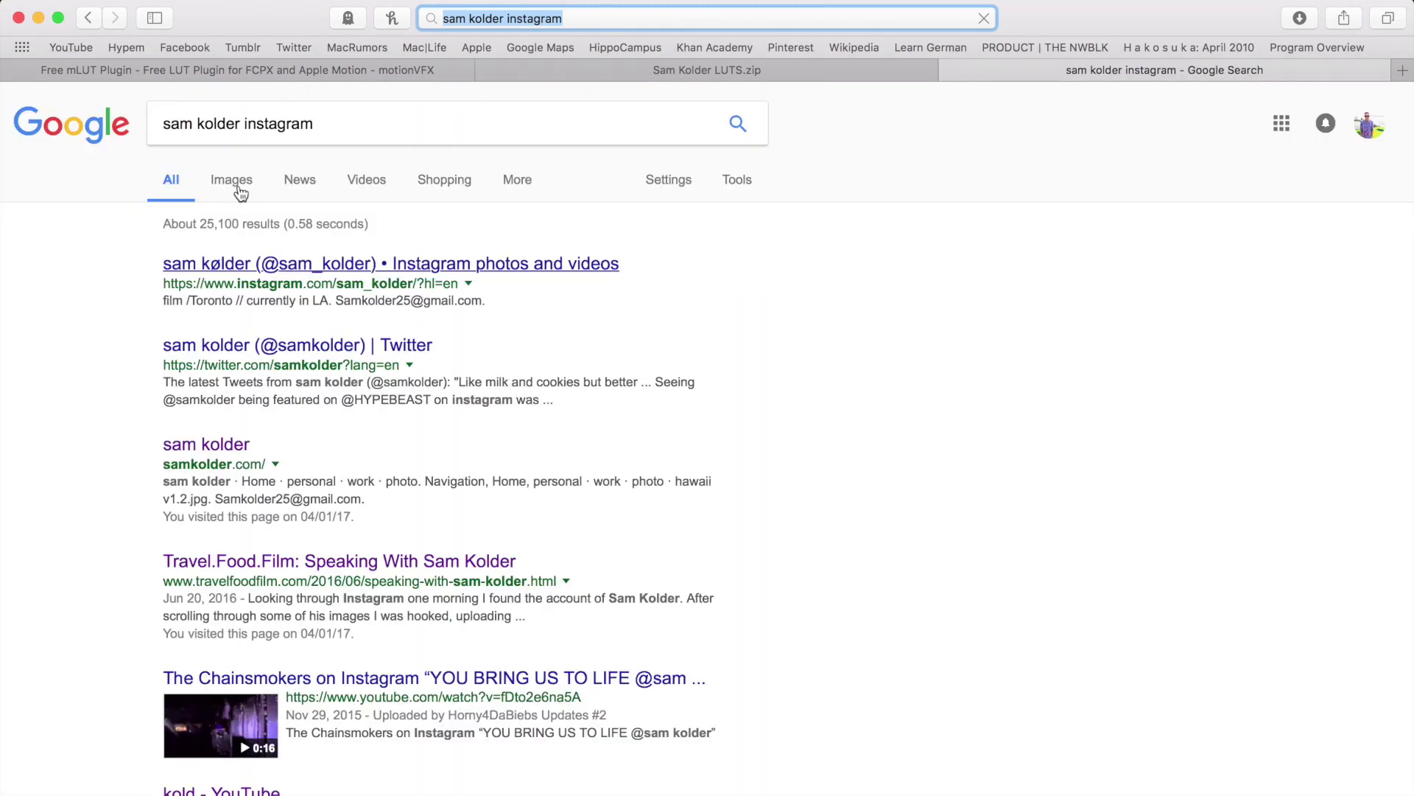
{"action": "left_click", "coordinate": [243, 263]}
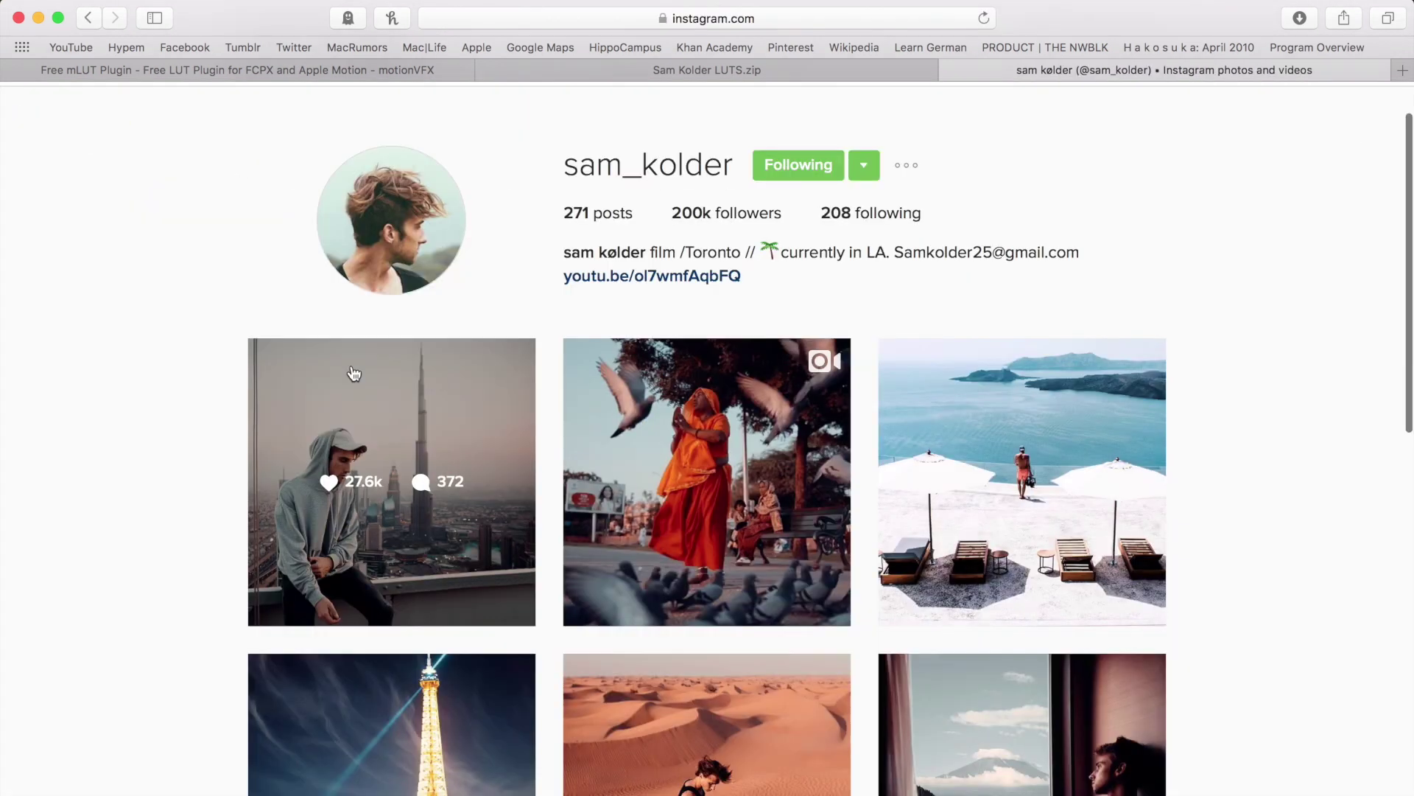
Browse the profile's photo grid for color grading references and open the Santorini photo of the man drinking orange juice
{"action": "scroll", "coordinate": [184, 387], "scroll_direction": "down", "scroll_amount": 2}
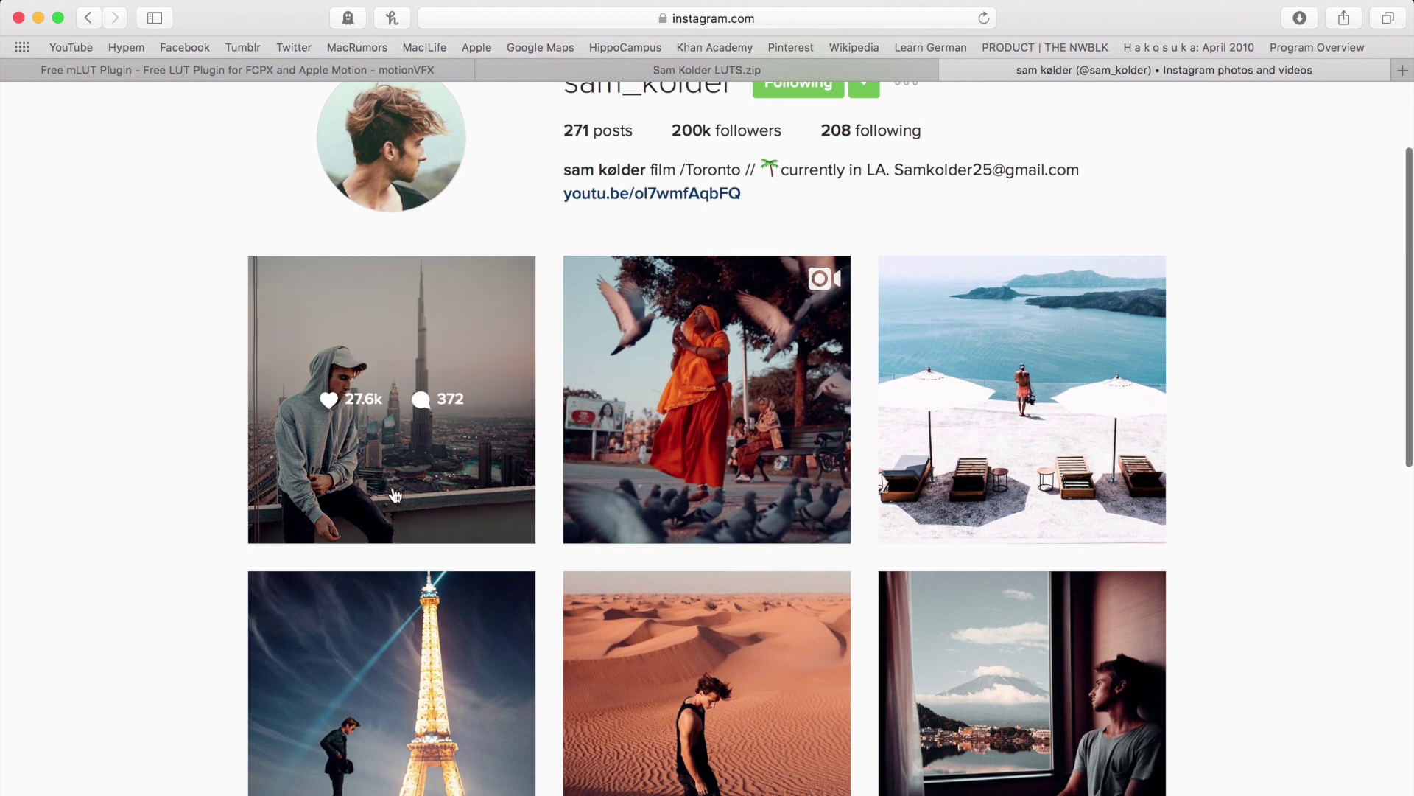
{"action": "scroll", "coordinate": [379, 482], "scroll_direction": "down", "scroll_amount": 3}
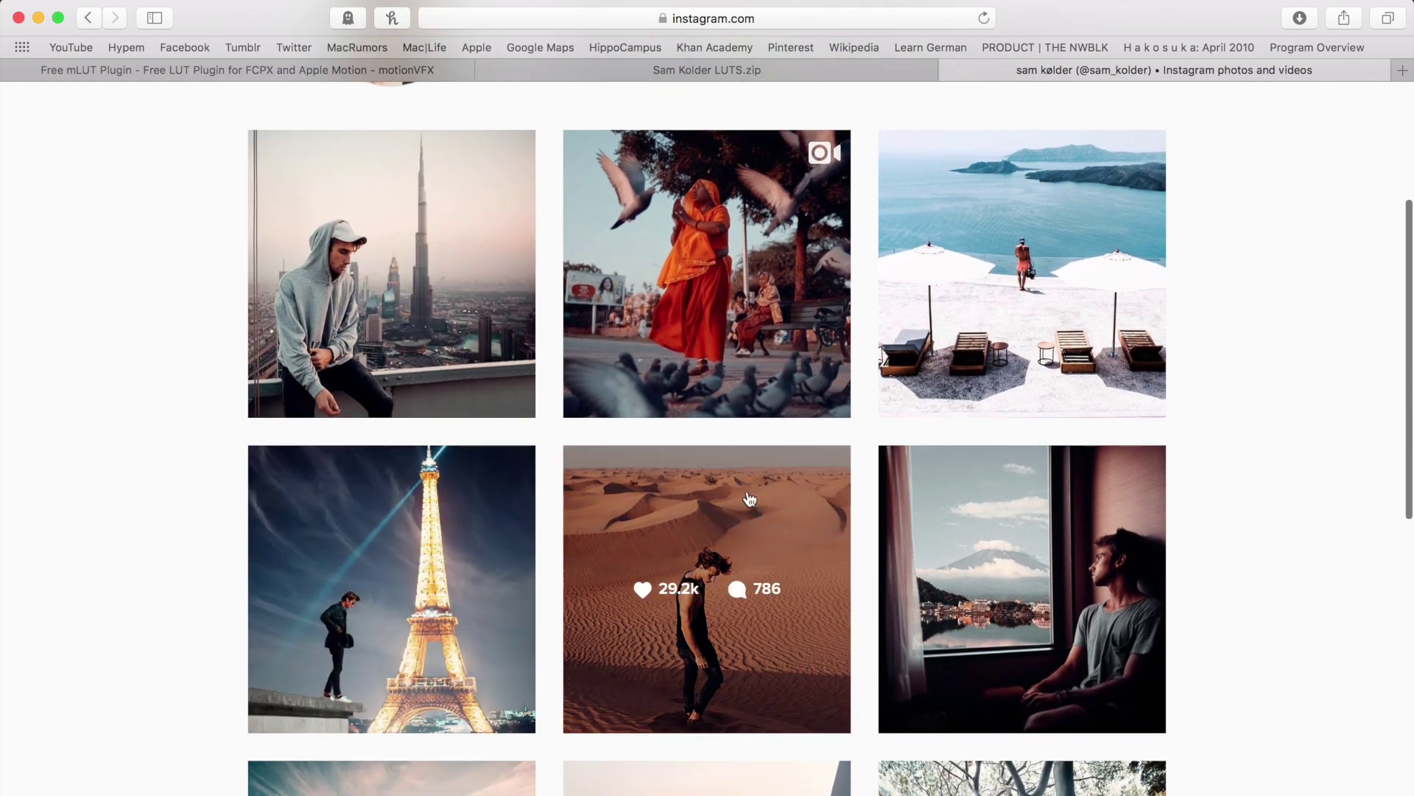
{"action": "scroll", "coordinate": [820, 501], "scroll_direction": "down", "scroll_amount": 3}
{"action": "scroll", "coordinate": [816, 483], "scroll_direction": "down", "scroll_amount": 4}
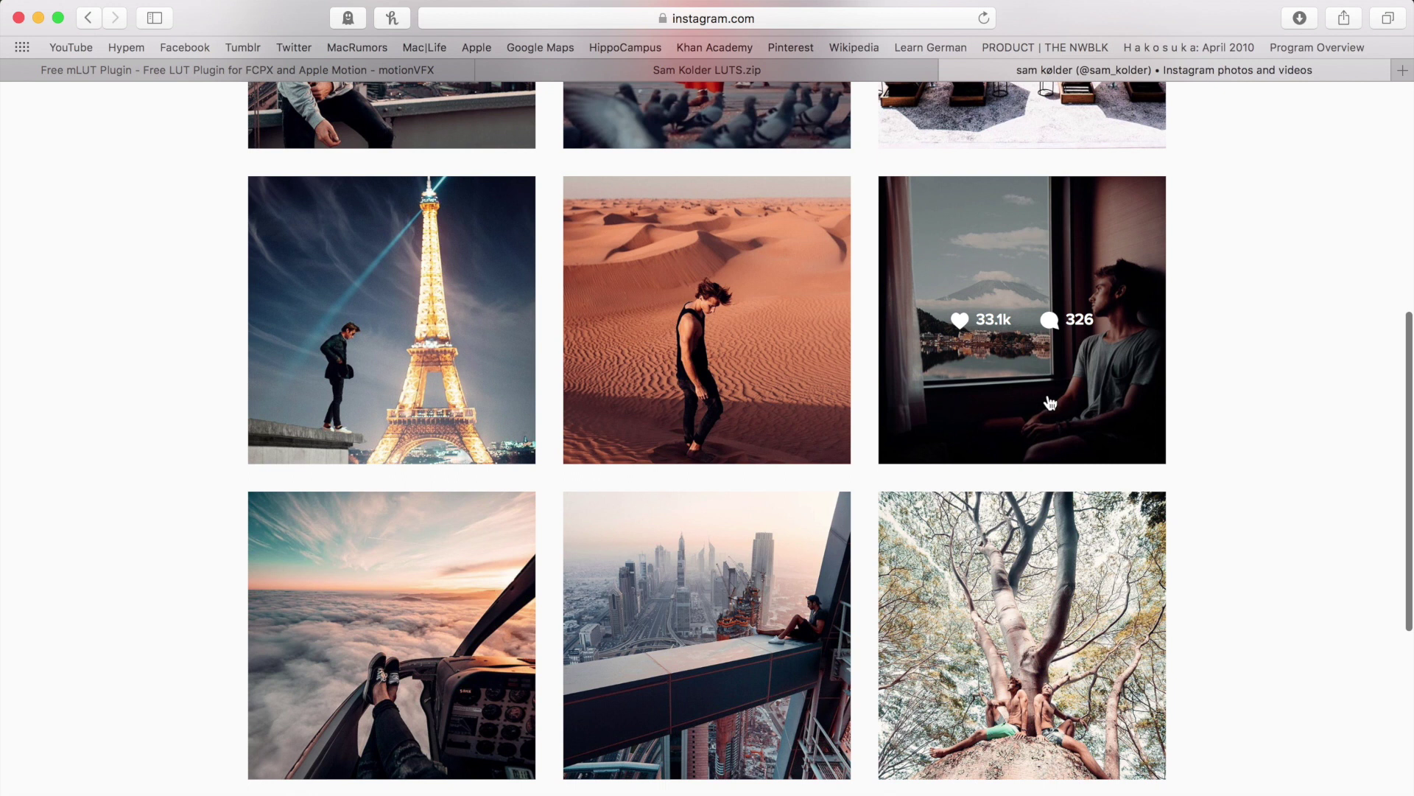
{"action": "scroll", "coordinate": [1046, 396], "scroll_direction": "down", "scroll_amount": 5}
{"action": "scroll", "coordinate": [1046, 396], "scroll_direction": "down", "scroll_amount": 4}
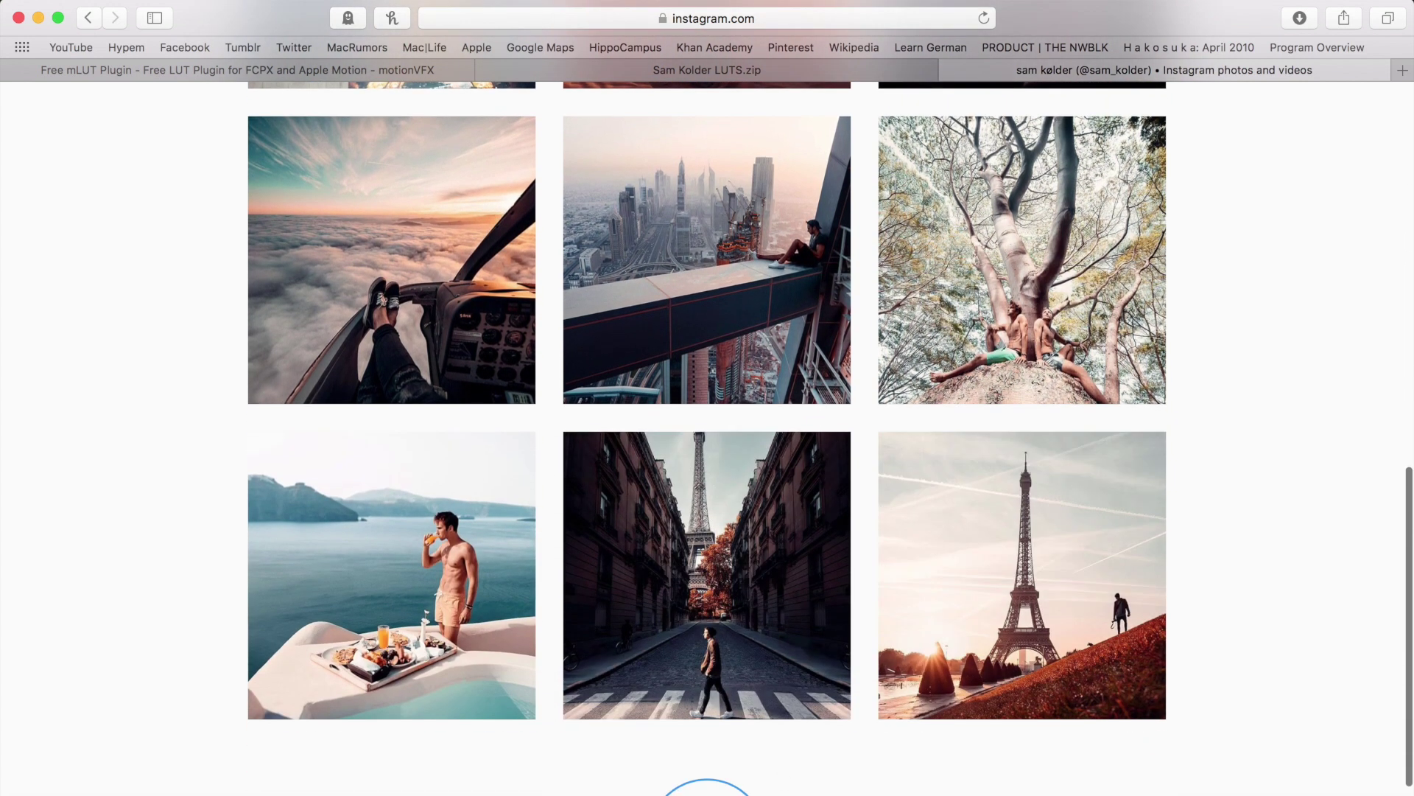
{"action": "left_click", "coordinate": [333, 603]}
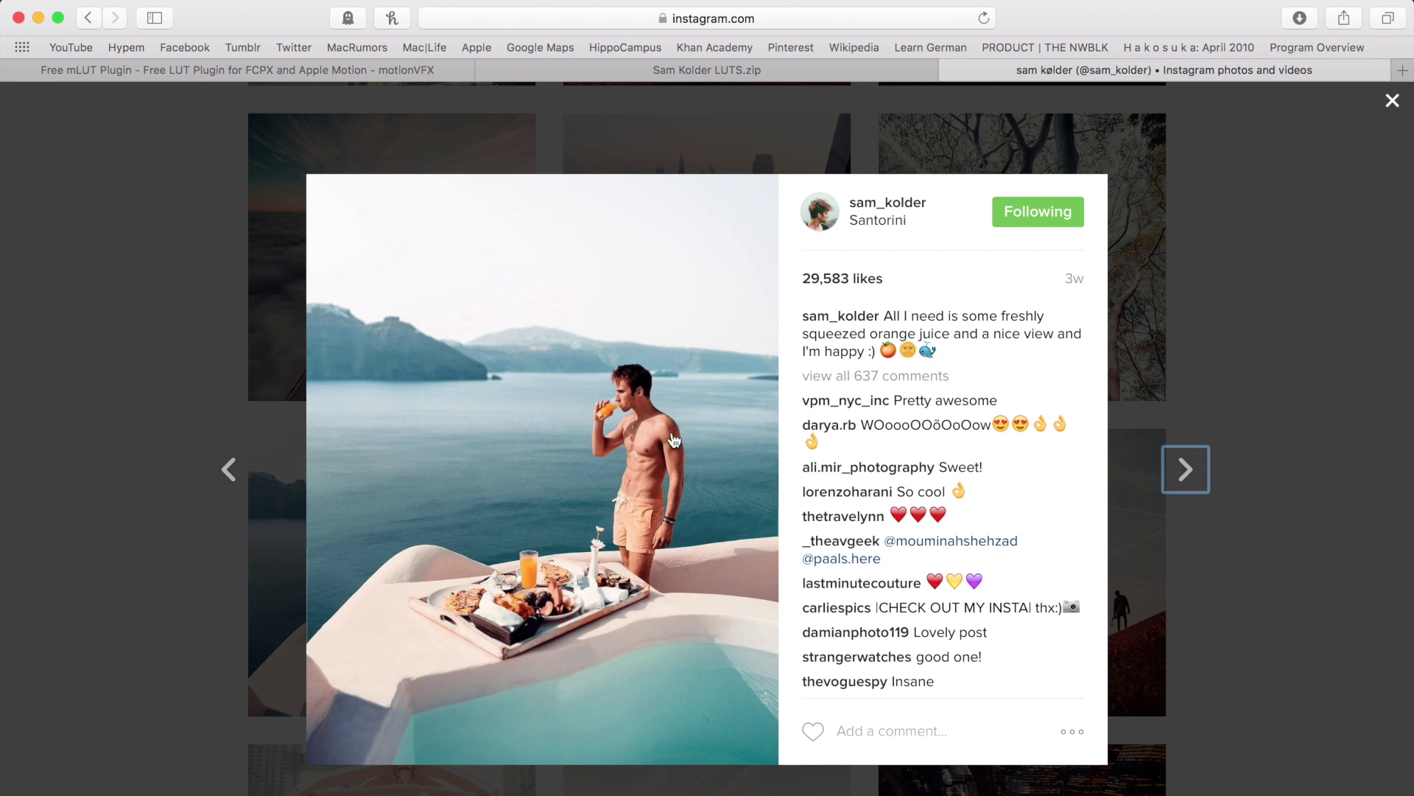
Close the Santorini photo and look through further photos in the profile's grid for grading references
{"action": "left_click", "coordinate": [1393, 103]}
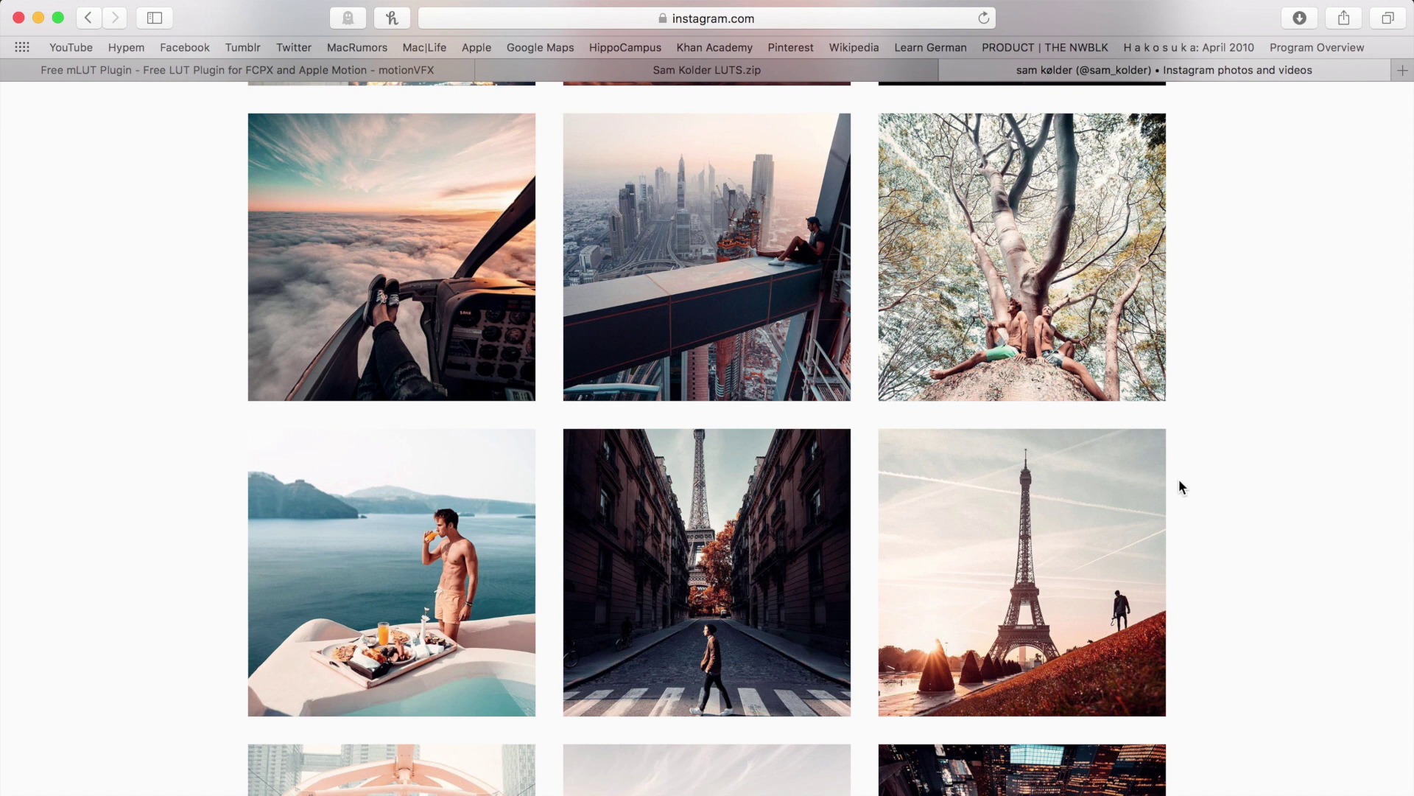
{"action": "scroll", "coordinate": [1244, 508], "scroll_direction": "down", "scroll_amount": 3}
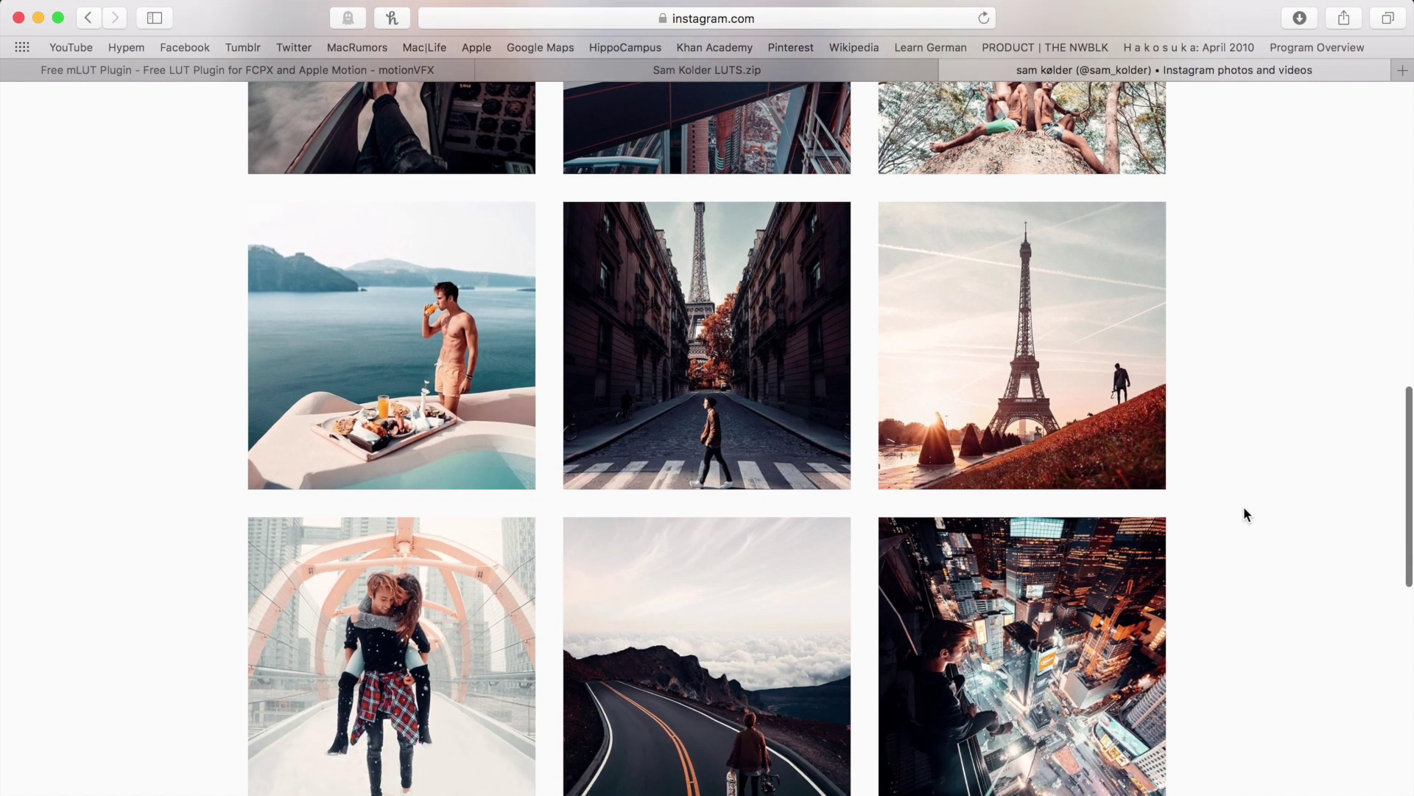
{"action": "scroll", "coordinate": [1243, 513], "scroll_direction": "down", "scroll_amount": 1}
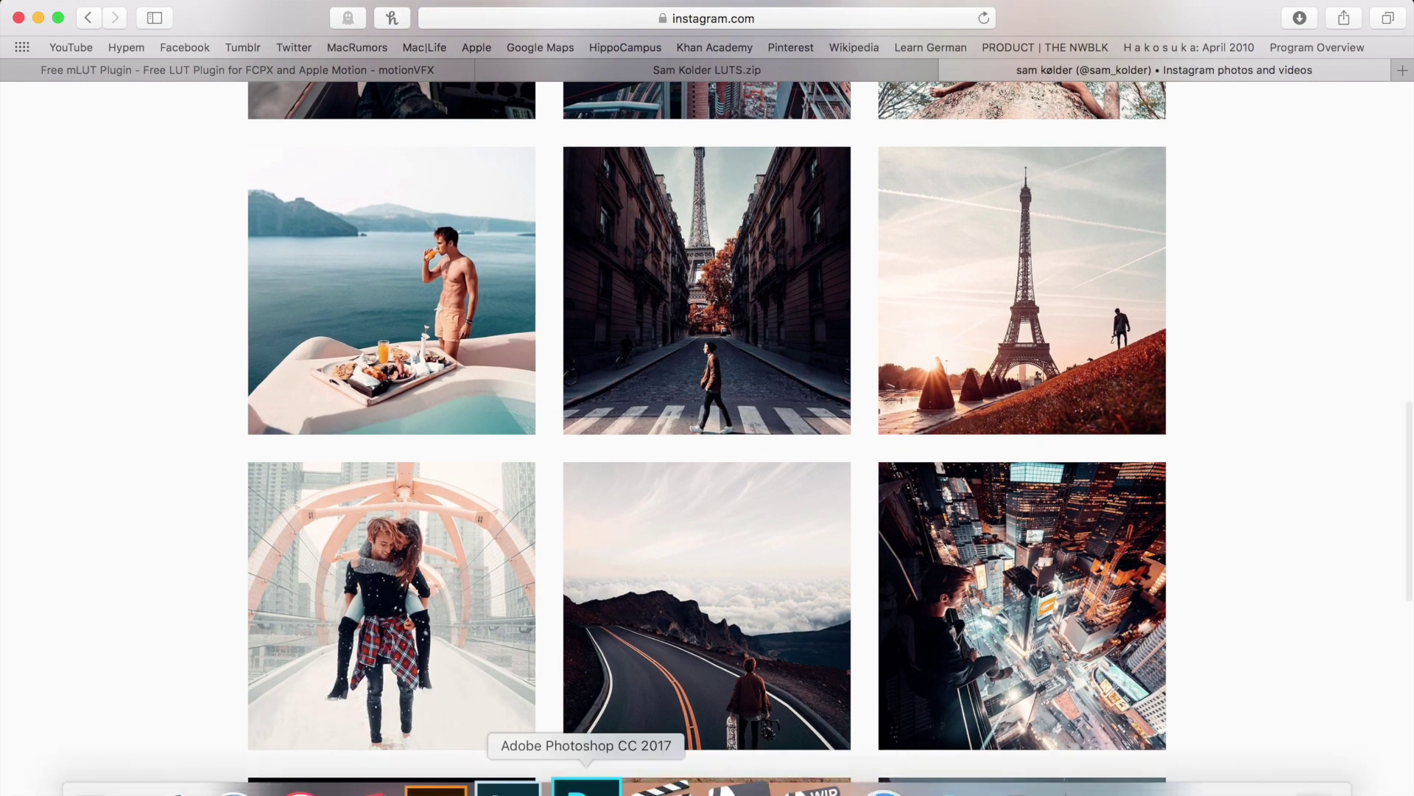
Switch to Final Cut Pro and apply the Teal & Orange effect to the first GOPR0157 clip
{"action": "left_click", "coordinate": [658, 779]}
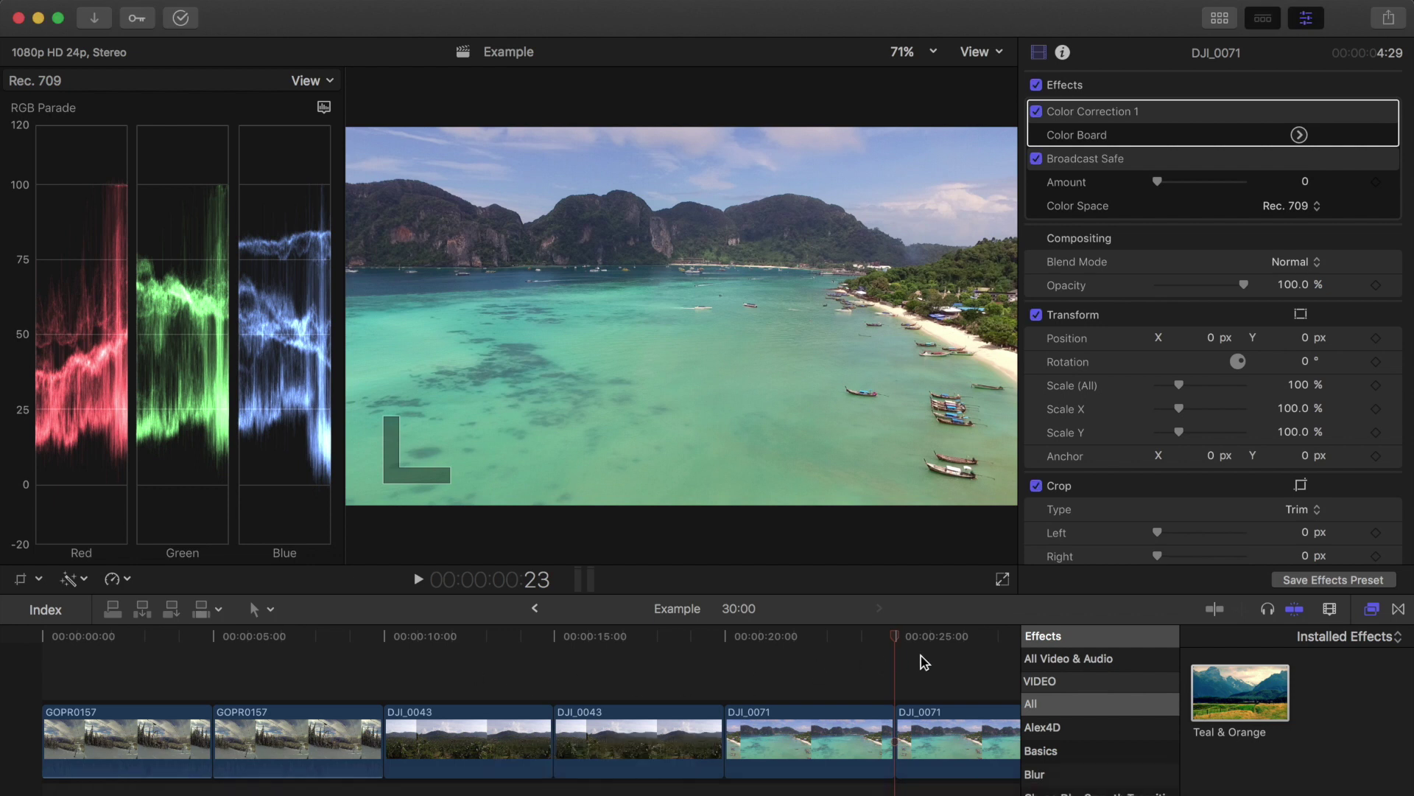
{"action": "left_click_drag", "start_coordinate": [903, 643], "coordinate": [214, 652]}
{"action": "left_click", "coordinate": [140, 725]}
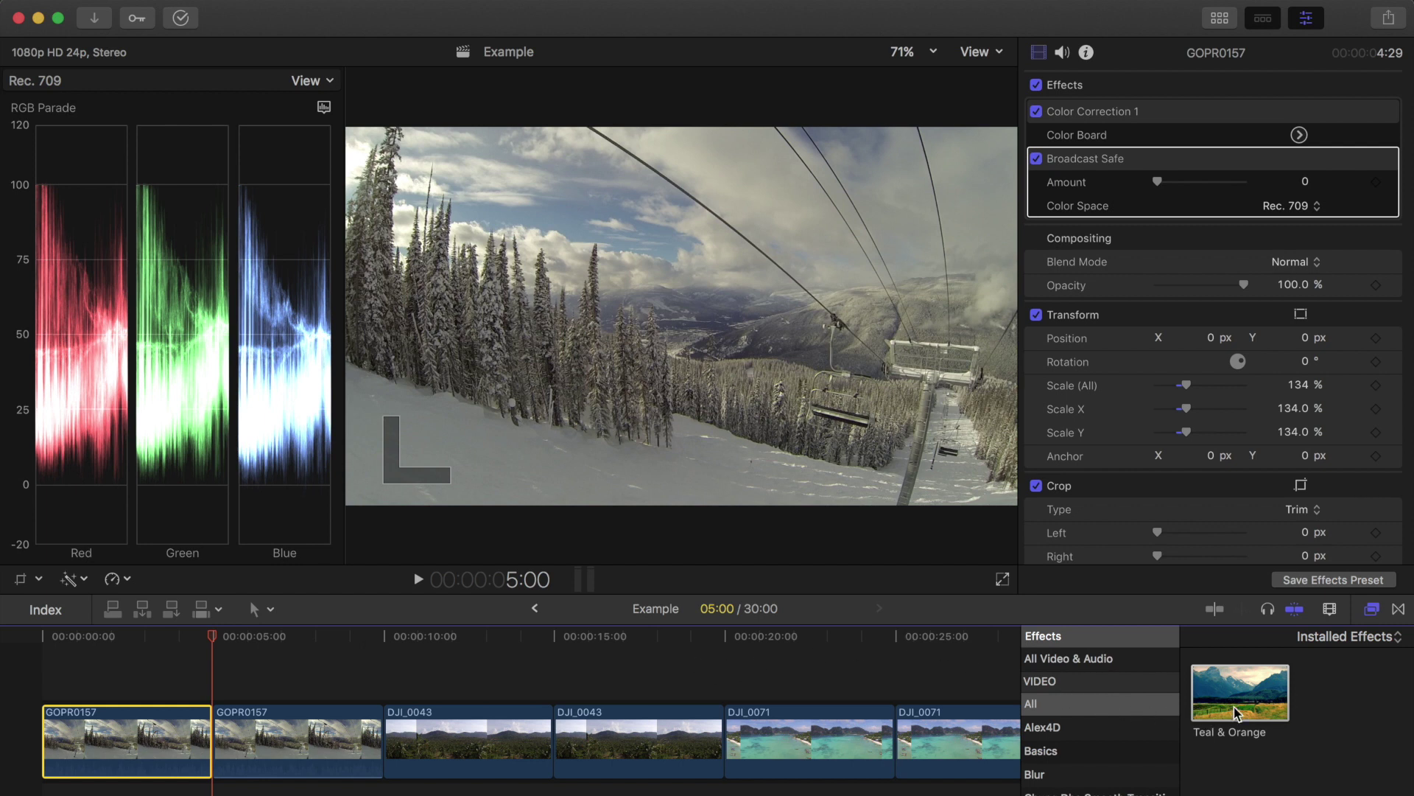
{"action": "left_click_drag", "start_coordinate": [1235, 706], "coordinate": [174, 726]}
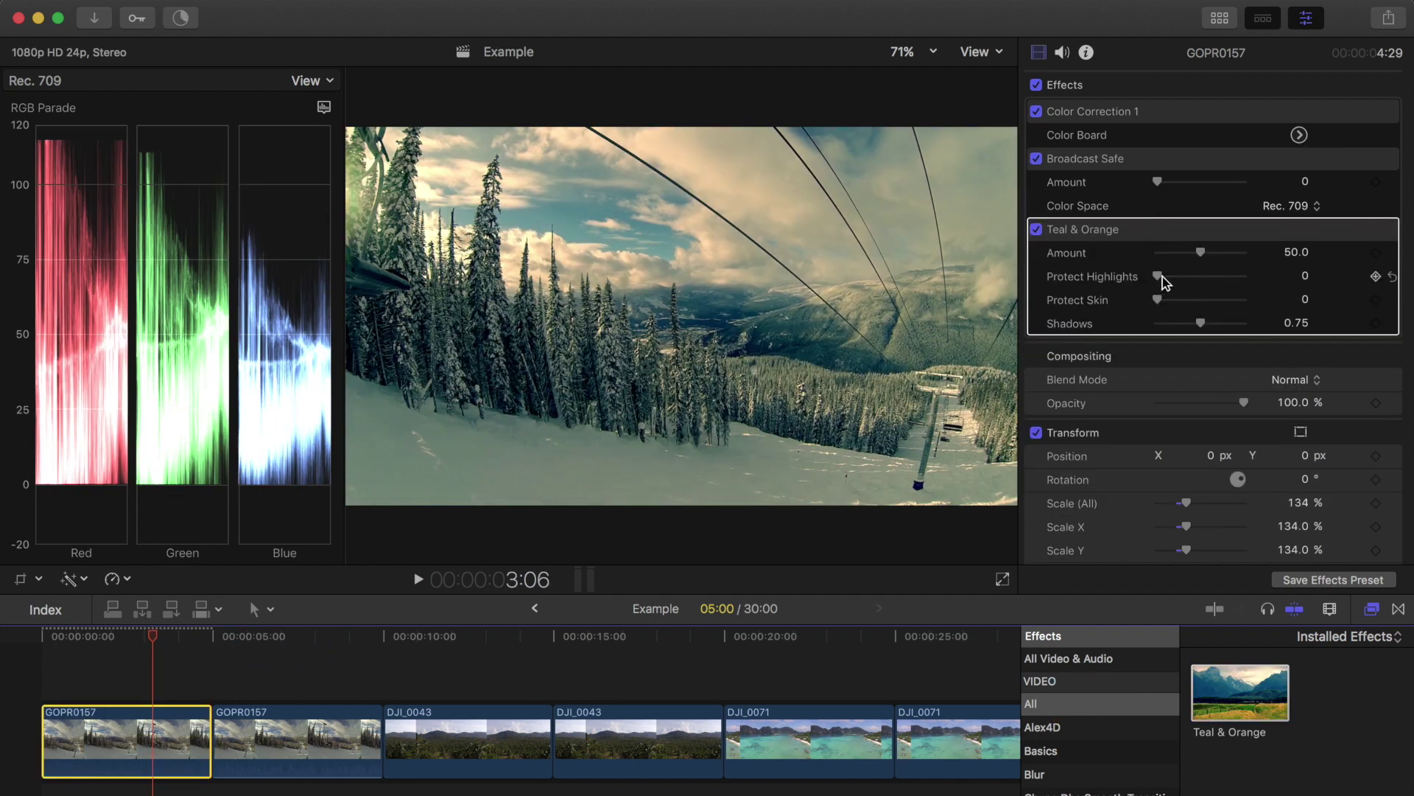
Set the first GOPR0157 clip's Teal & Orange effect to Protect Highlights 100, Protect Skin 100 and Amount 25
{"action": "left_click_drag", "start_coordinate": [1158, 277], "coordinate": [1317, 281]}
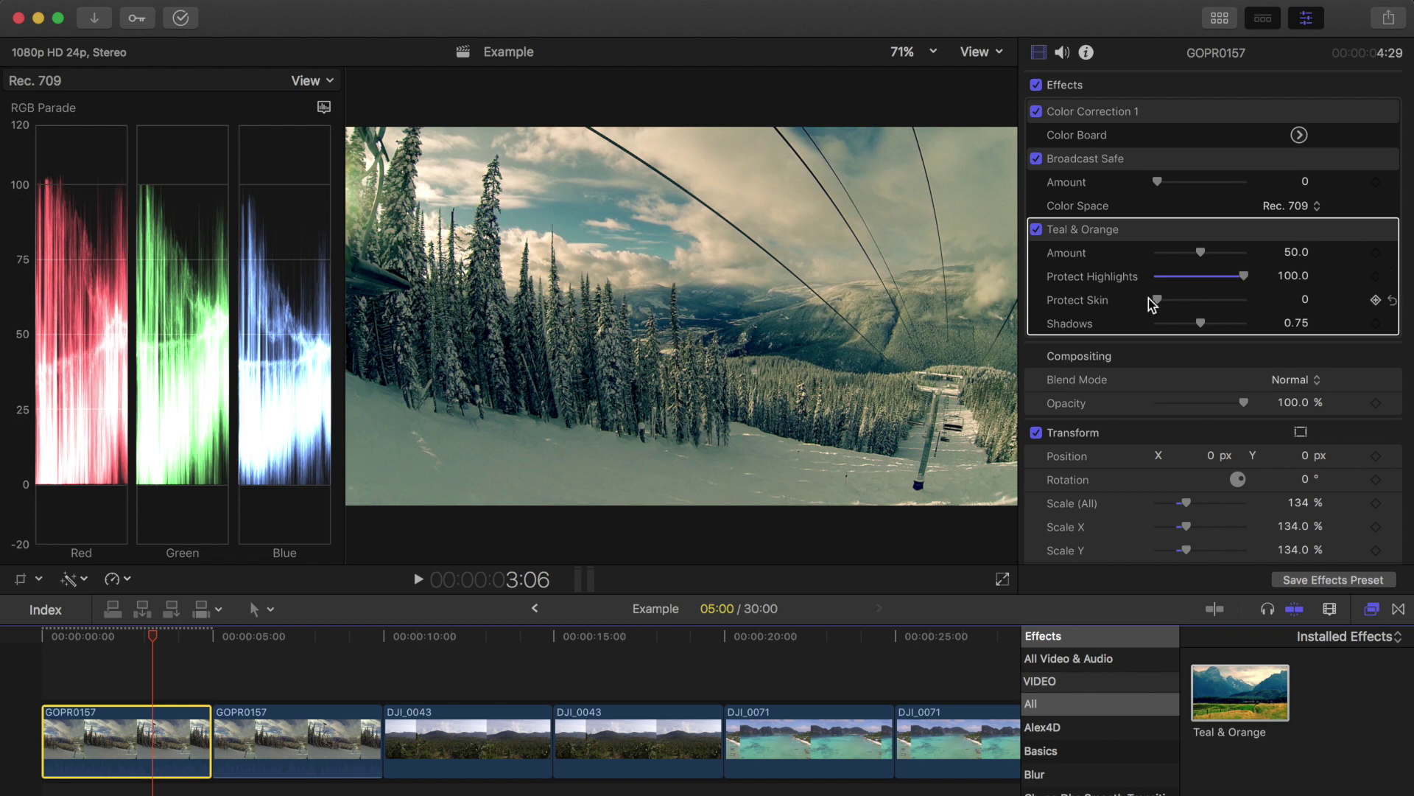
{"action": "left_click_drag", "start_coordinate": [1159, 302], "coordinate": [1292, 305]}
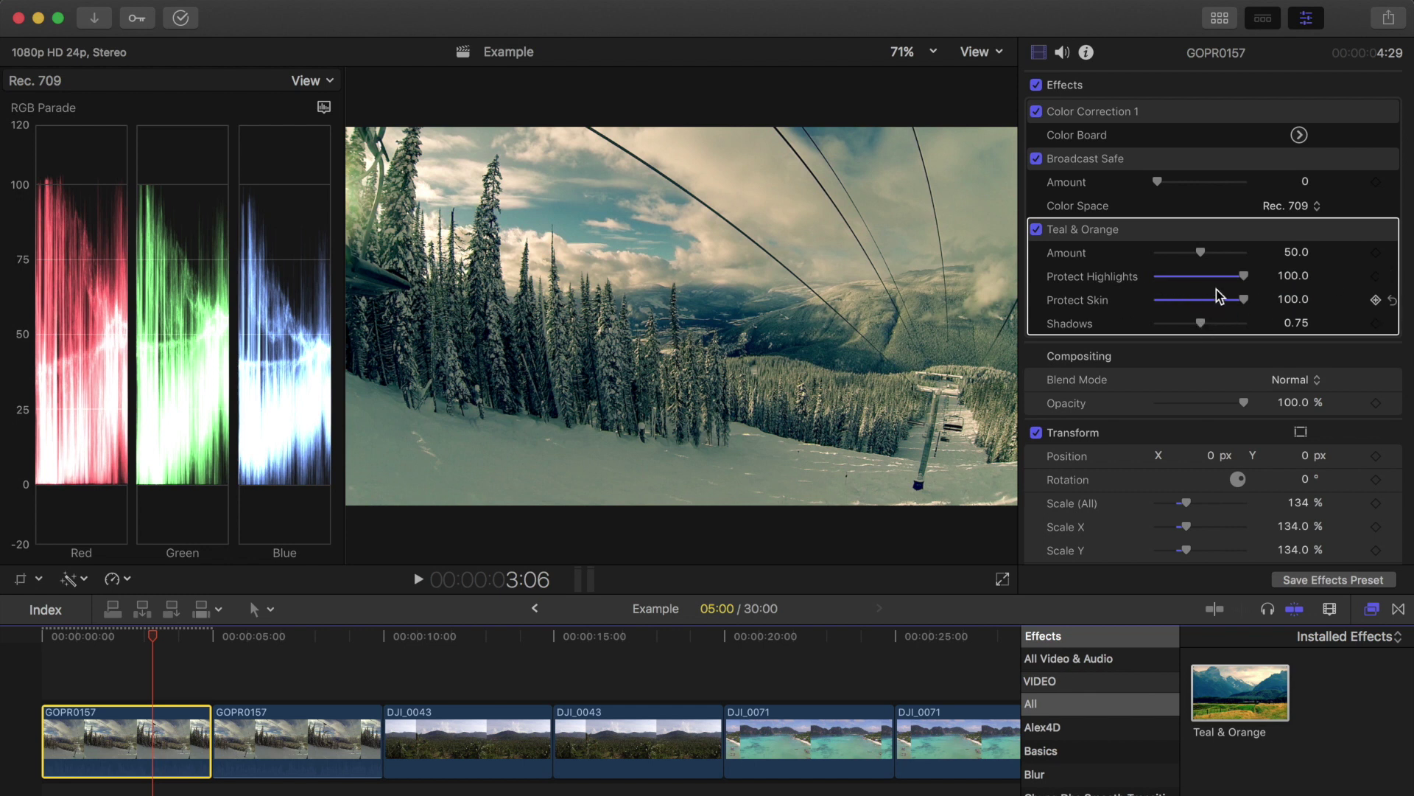
{"action": "left_click", "coordinate": [1294, 252]}
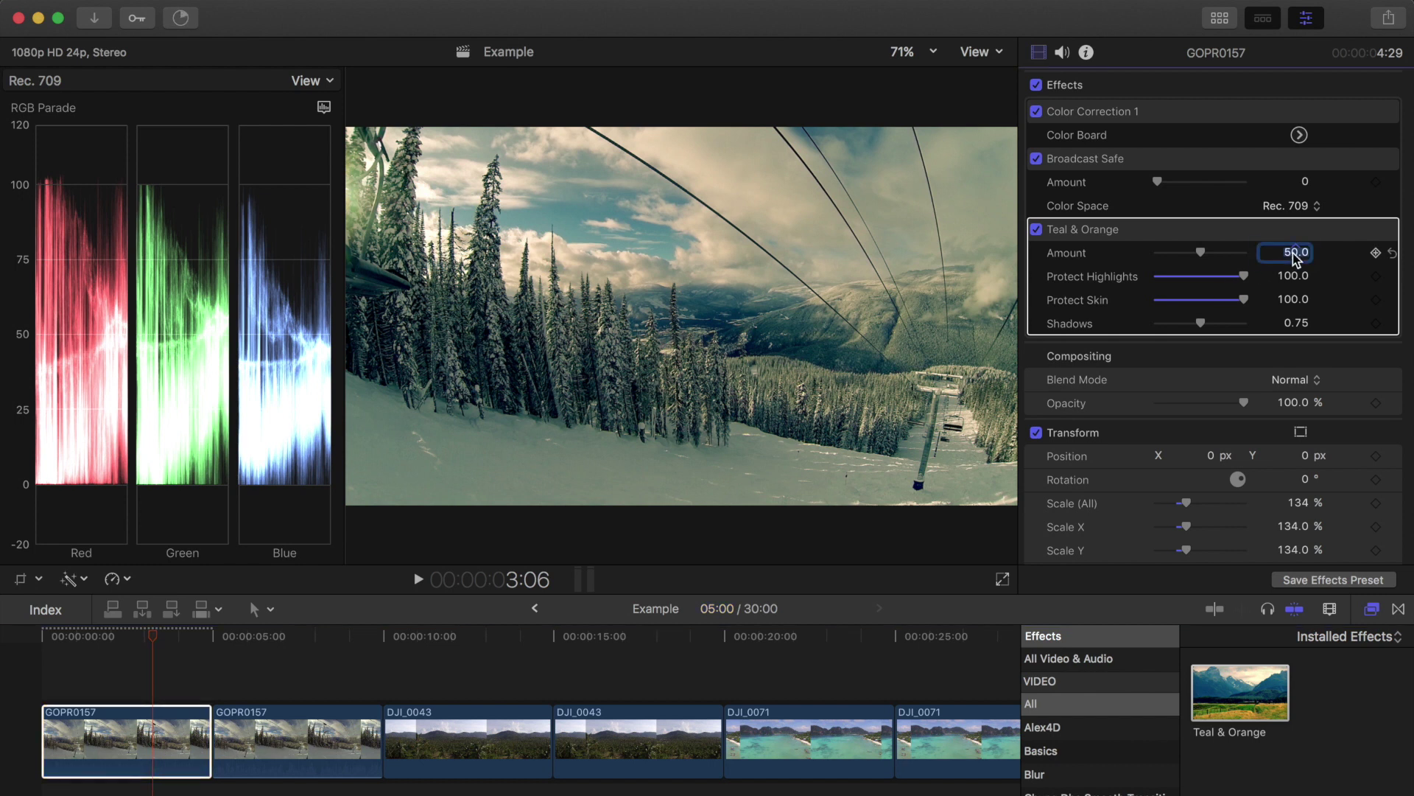
{"action": "type", "text": "25"}
{"action": "key", "text": "Return"}
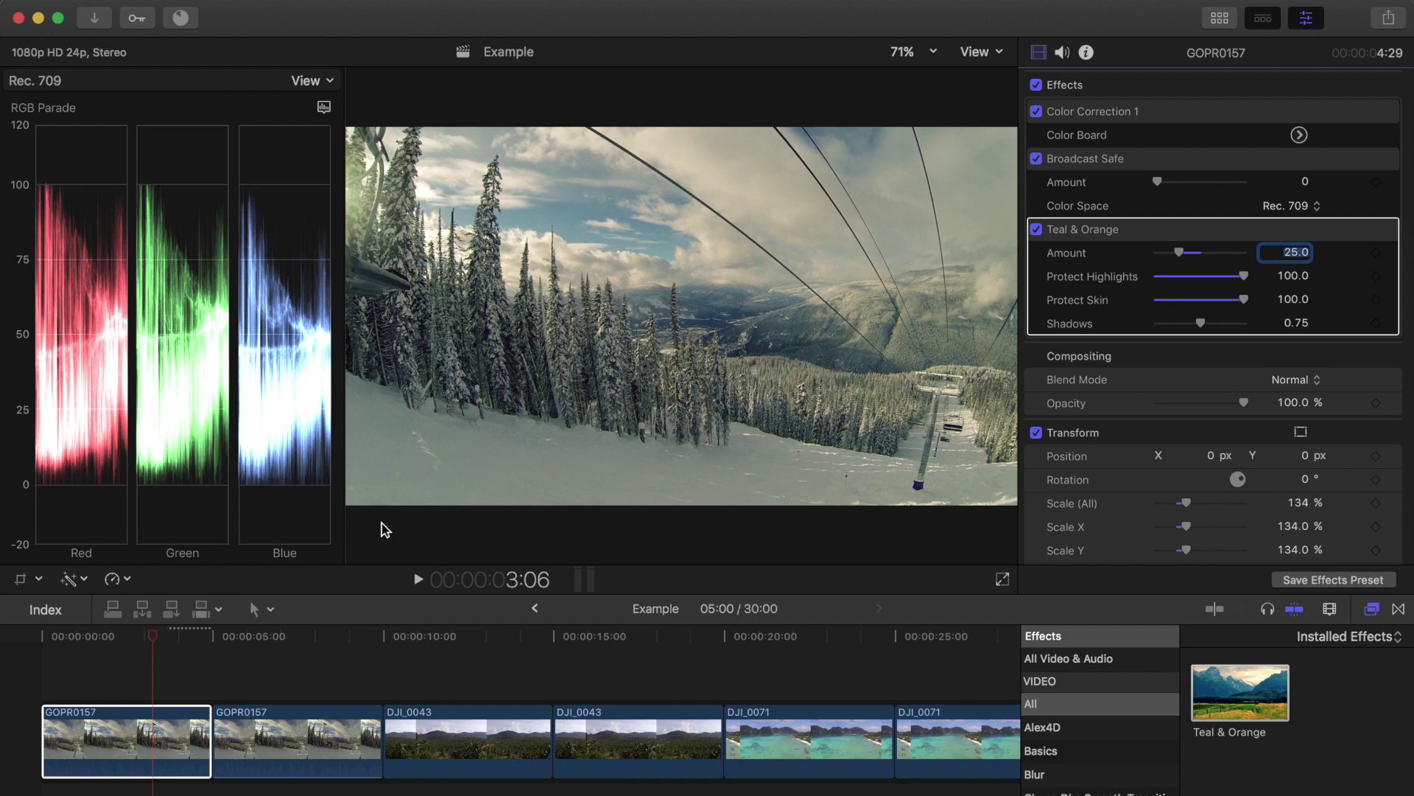
{"action": "left_click", "coordinate": [162, 676]}
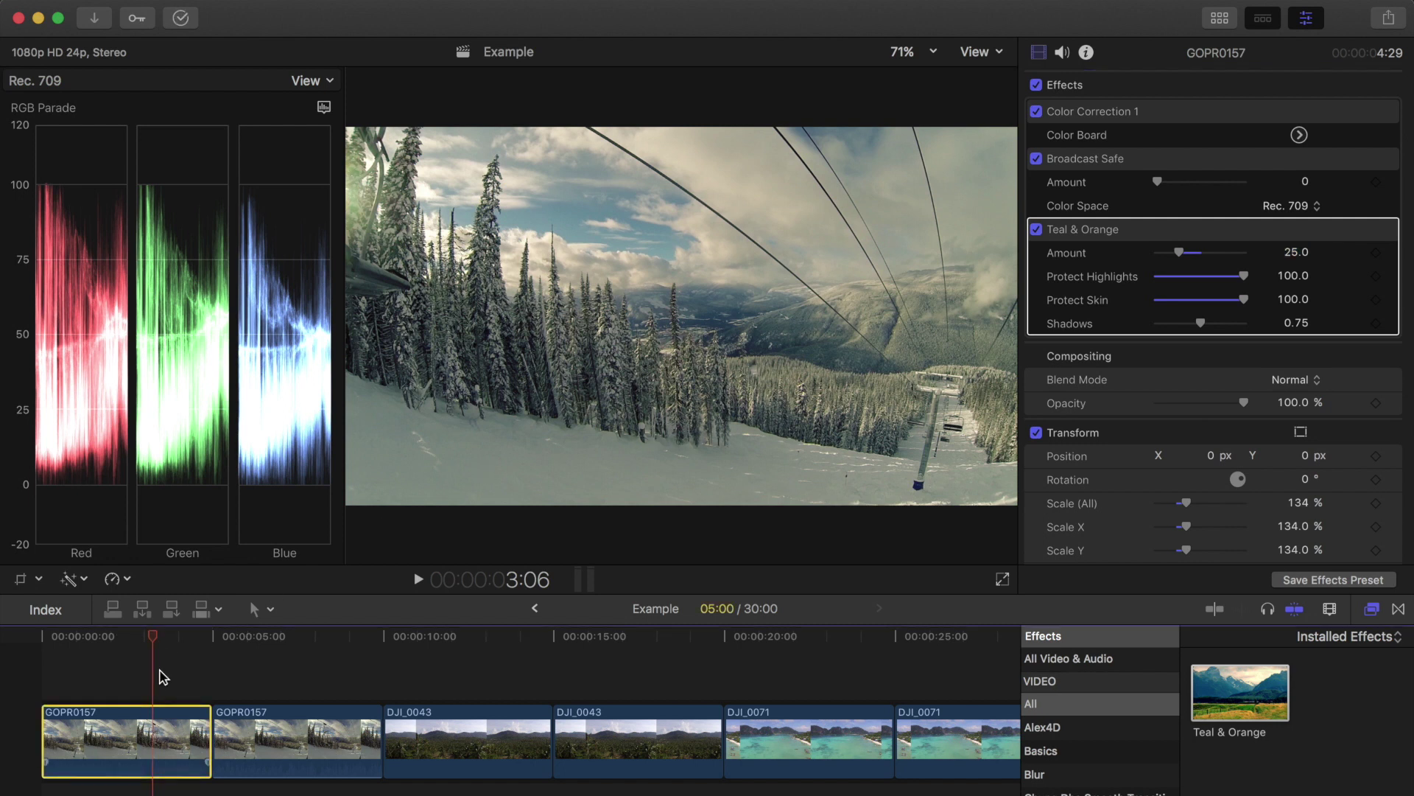
Apply the Teal & Orange effect to the first DJI_0043 clip with its Amount set to 25
{"action": "left_click_drag", "start_coordinate": [152, 653], "coordinate": [459, 699]}
{"action": "left_click", "coordinate": [466, 750]}
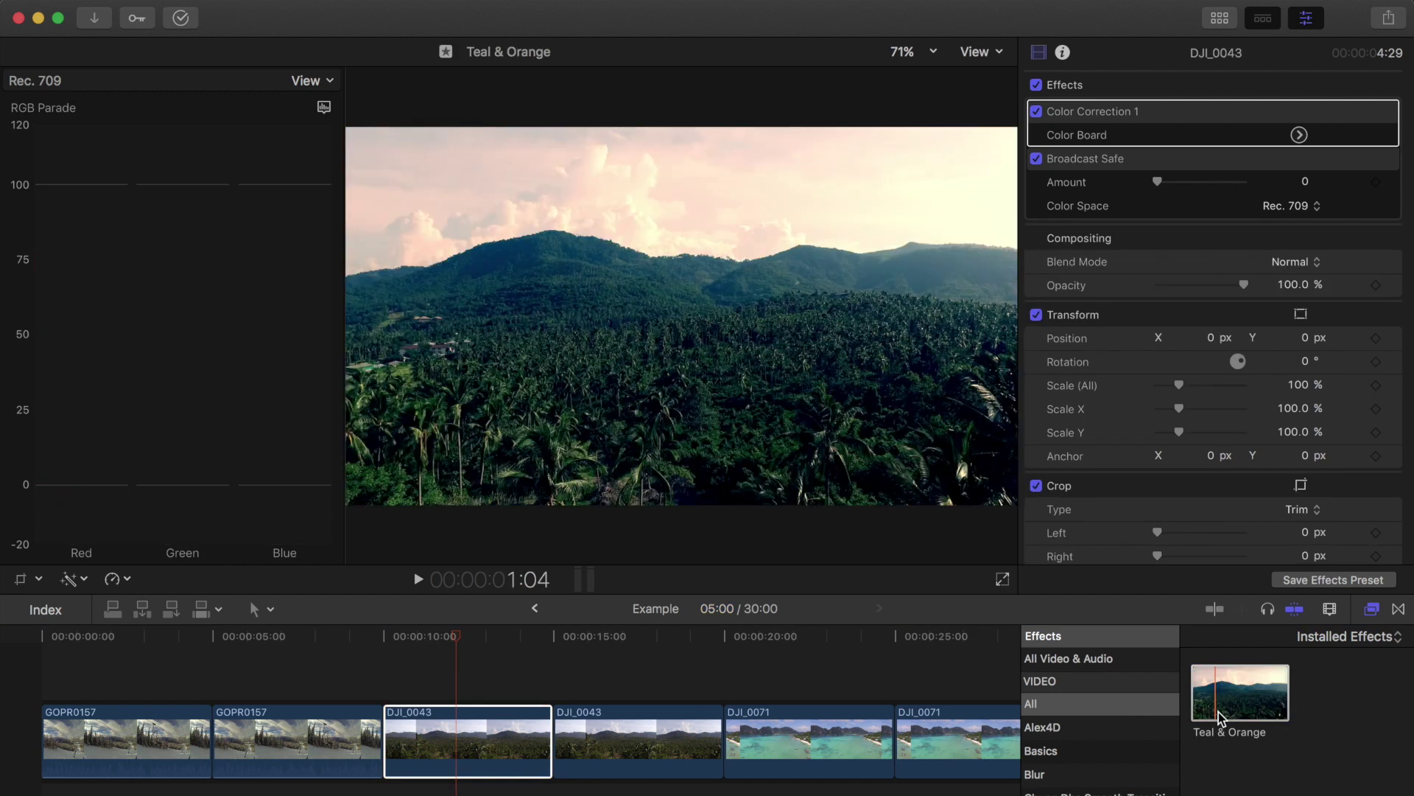
{"action": "left_click_drag", "start_coordinate": [1219, 718], "coordinate": [473, 764]}
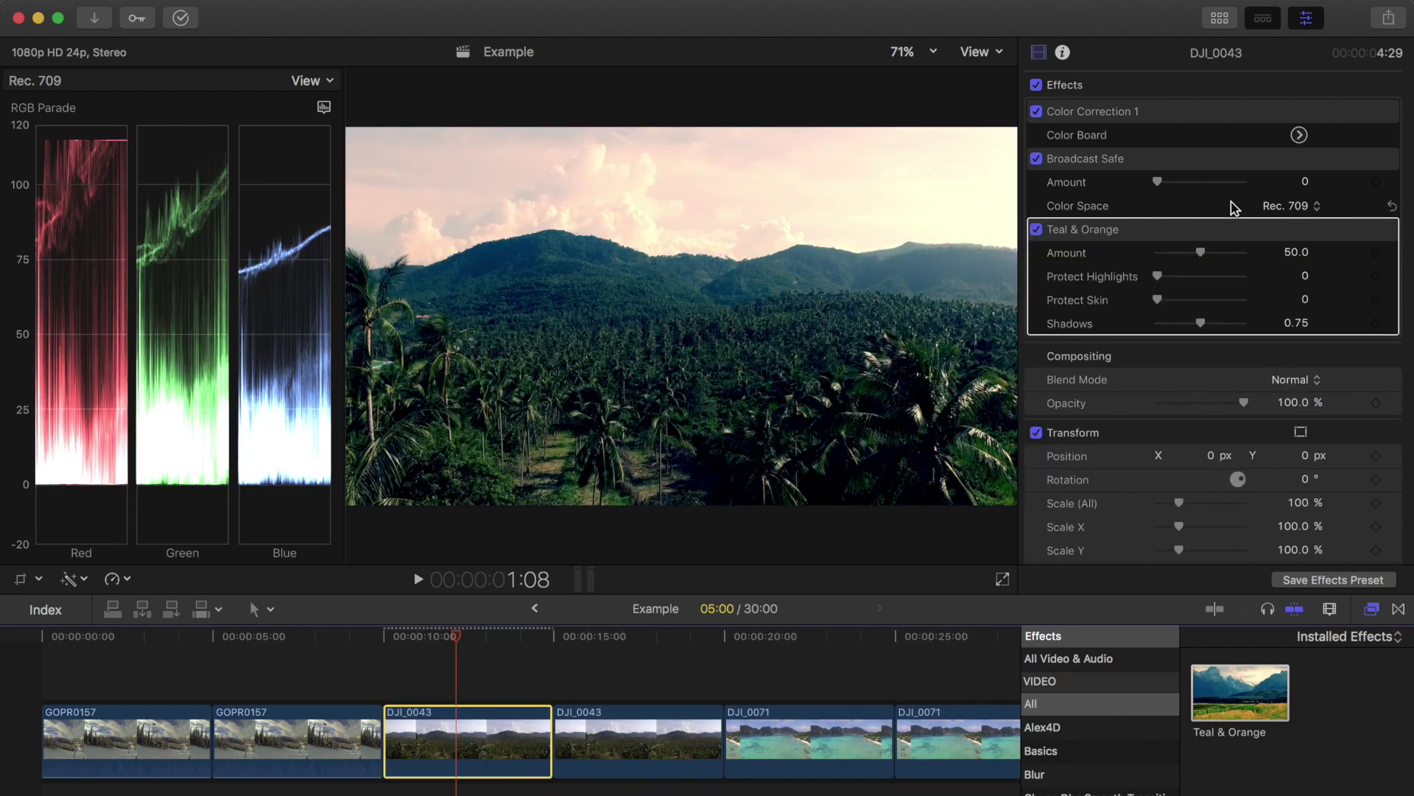
{"action": "left_click", "coordinate": [1296, 252]}
{"action": "type", "text": "2"}
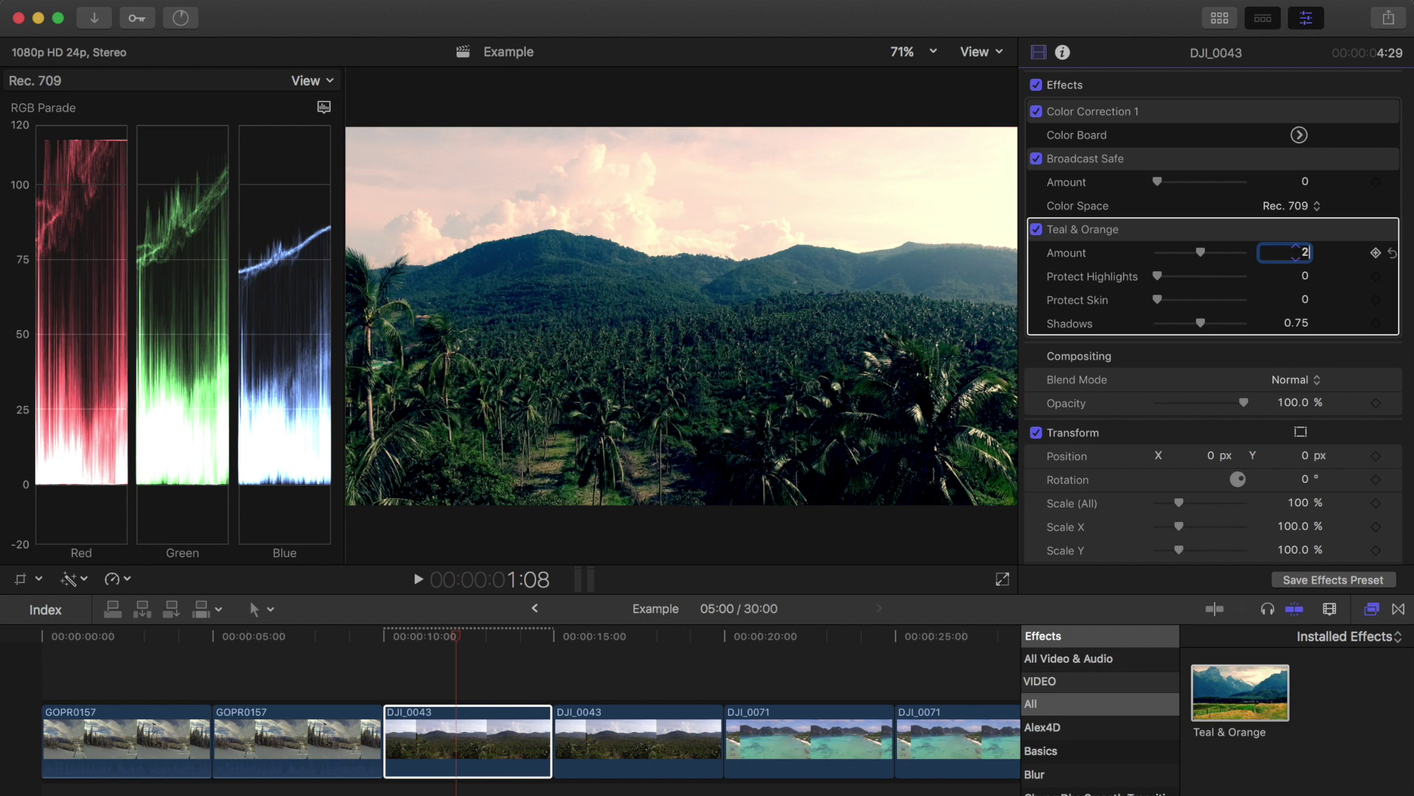
{"action": "type", "text": "5"}
{"action": "key", "text": "Return"}
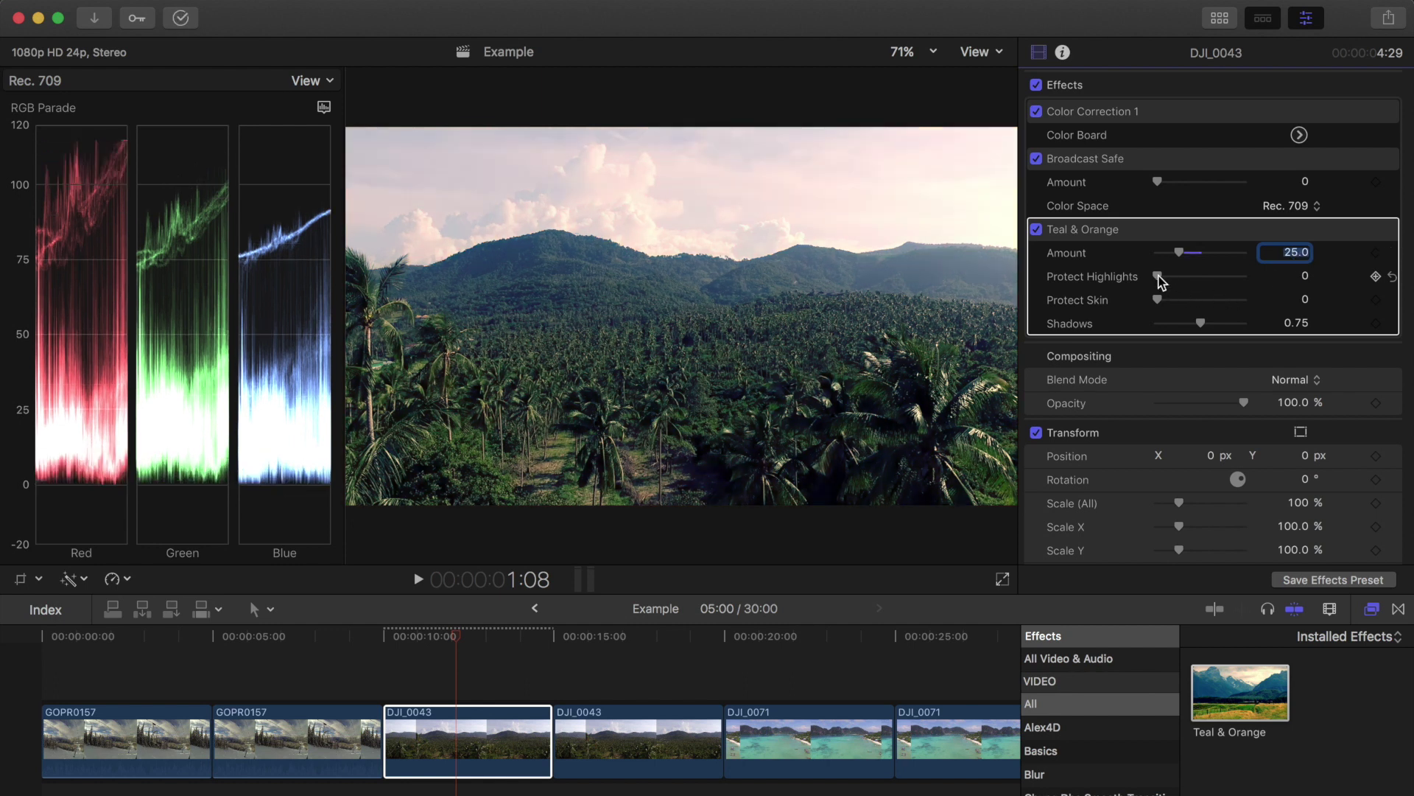
Set the first DJI_0043 clip's Protect Highlights to 50 and Protect Skin to 100 in Teal & Orange
{"action": "left_click_drag", "start_coordinate": [1158, 277], "coordinate": [1211, 278]}
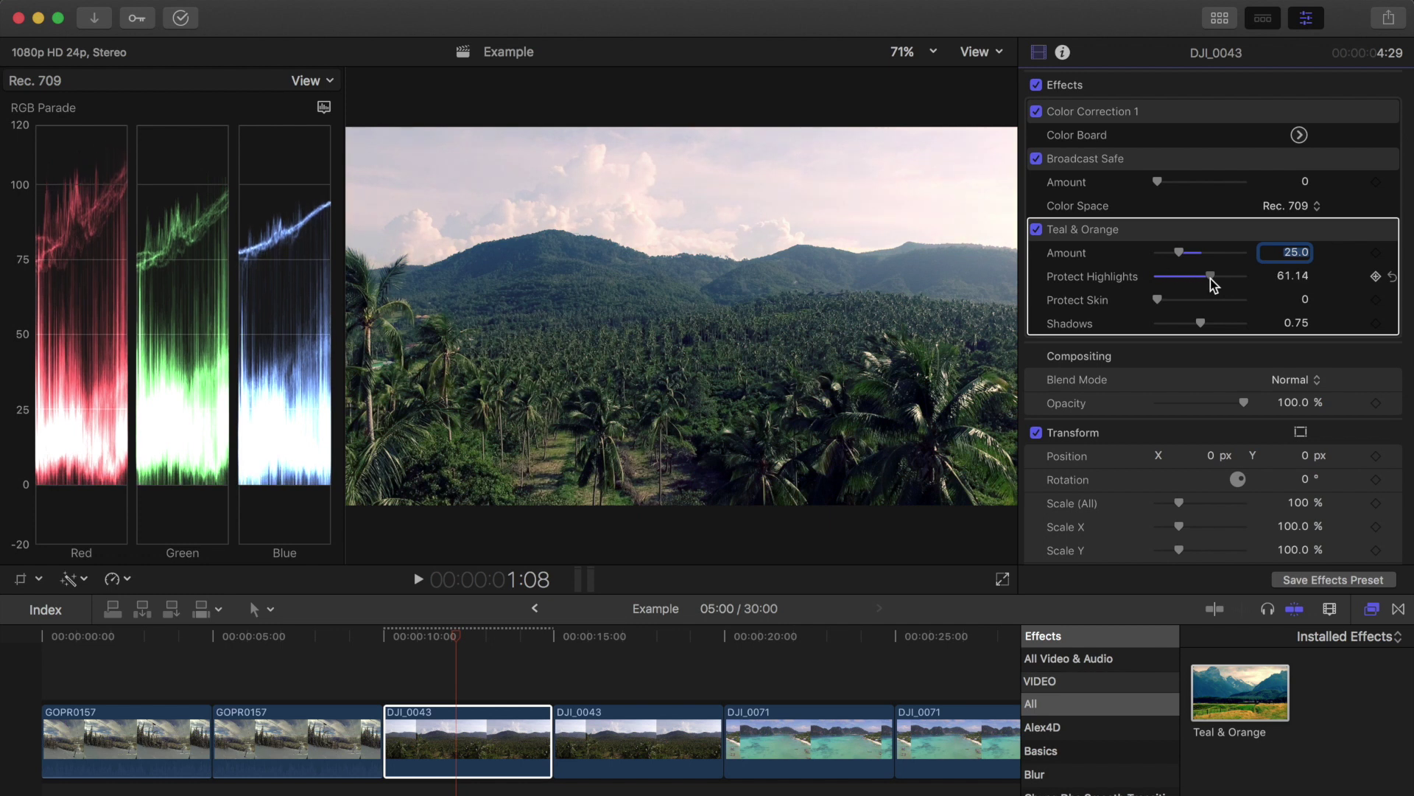
{"action": "left_click", "coordinate": [1290, 277]}
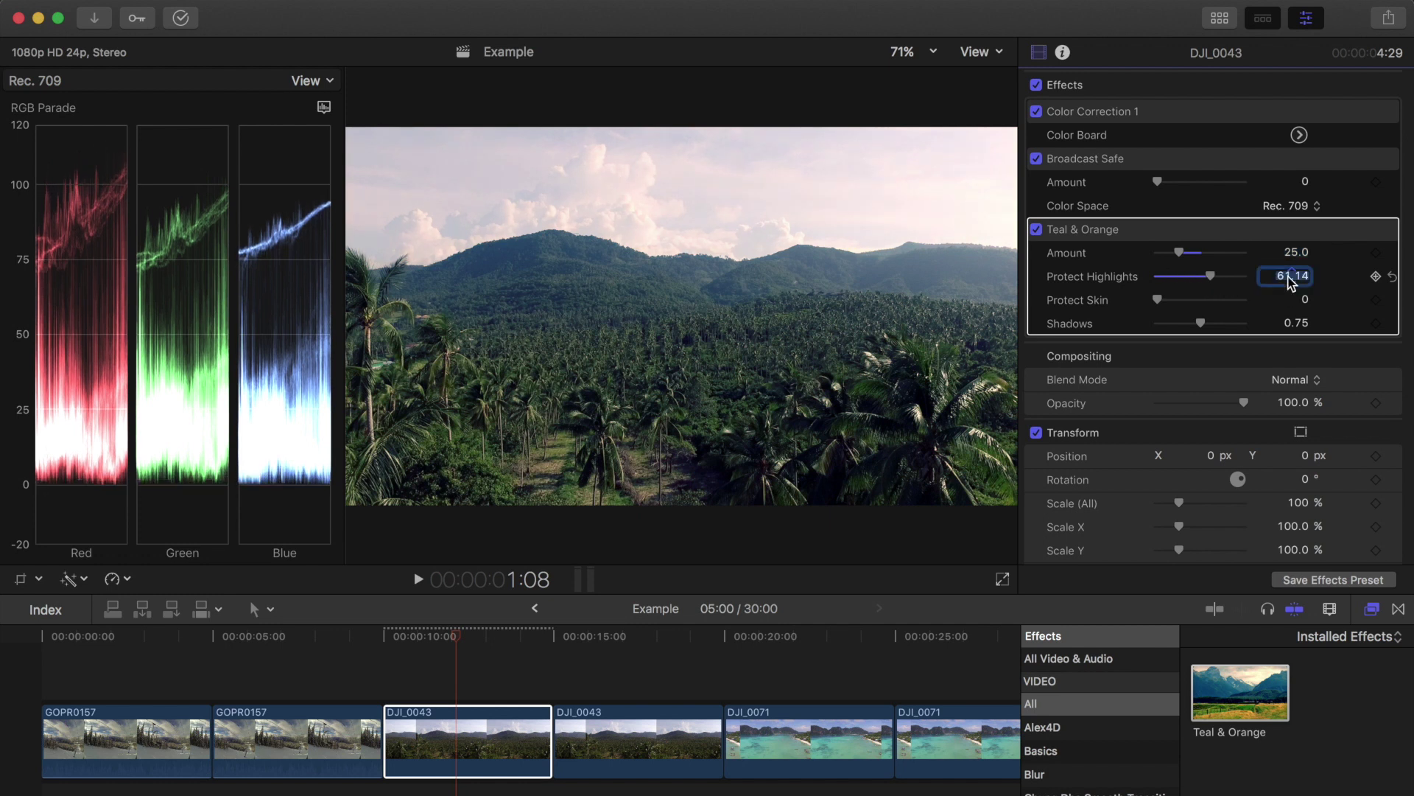
{"action": "type", "text": "50"}
{"action": "key", "text": "Return"}
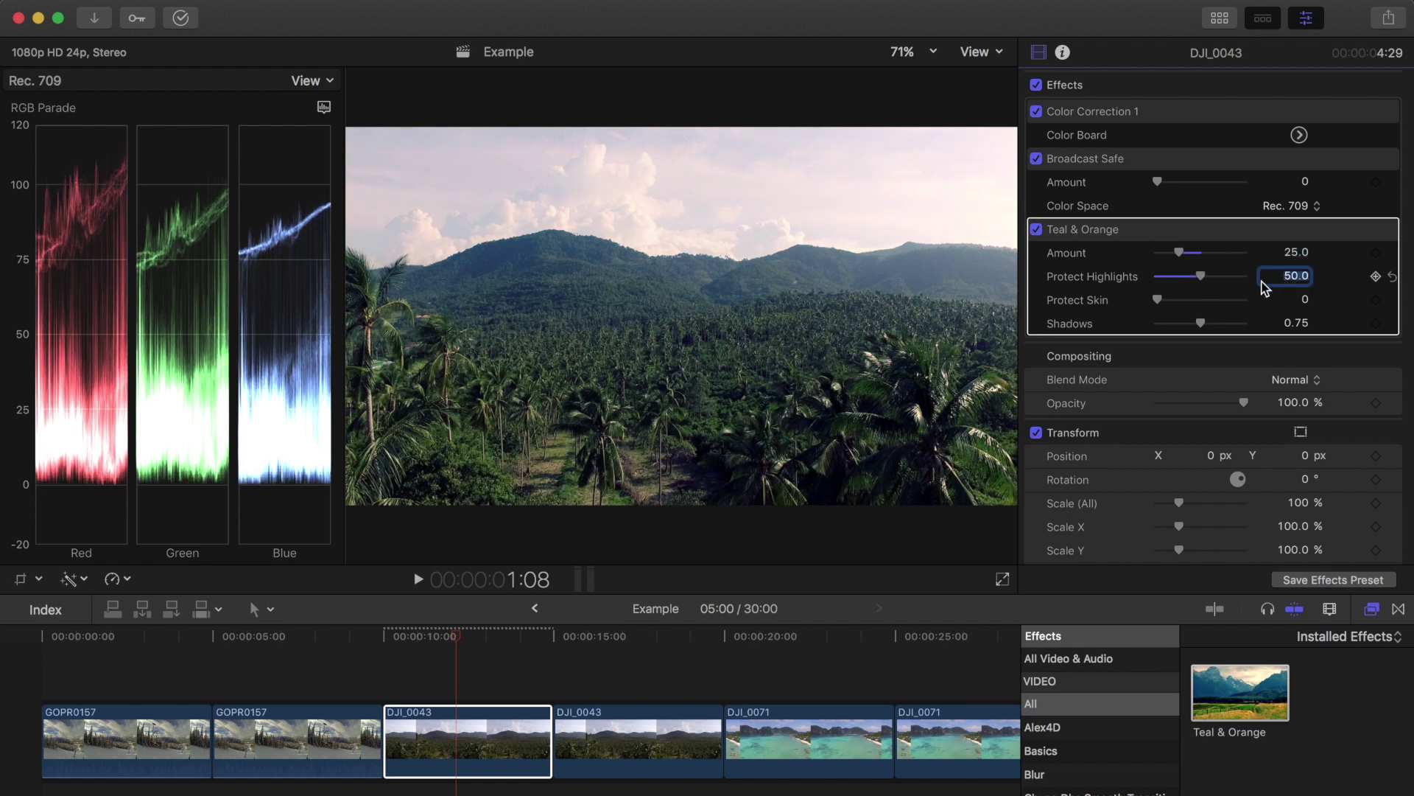
{"action": "left_click_drag", "start_coordinate": [1159, 300], "coordinate": [1256, 300]}
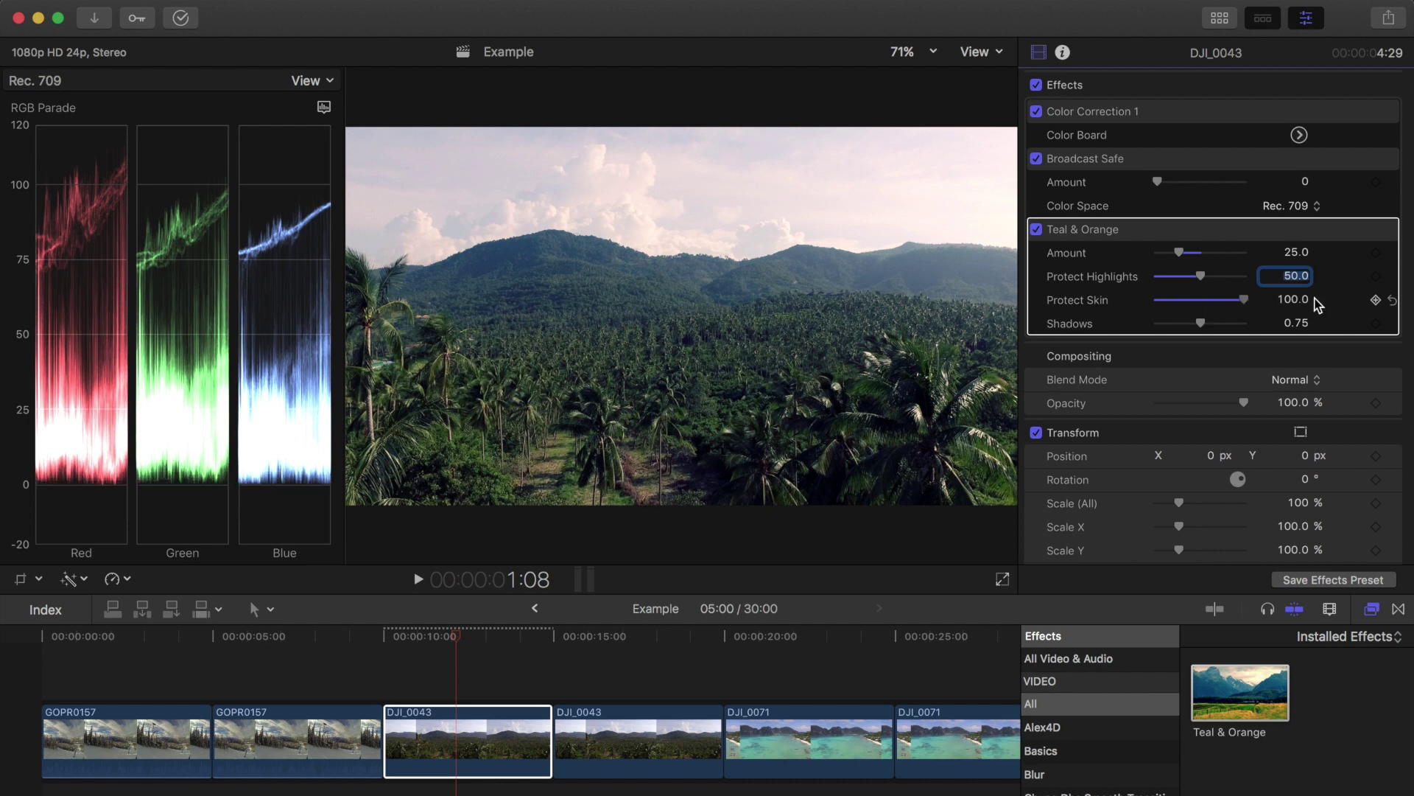
{"action": "left_click", "coordinate": [434, 737]}
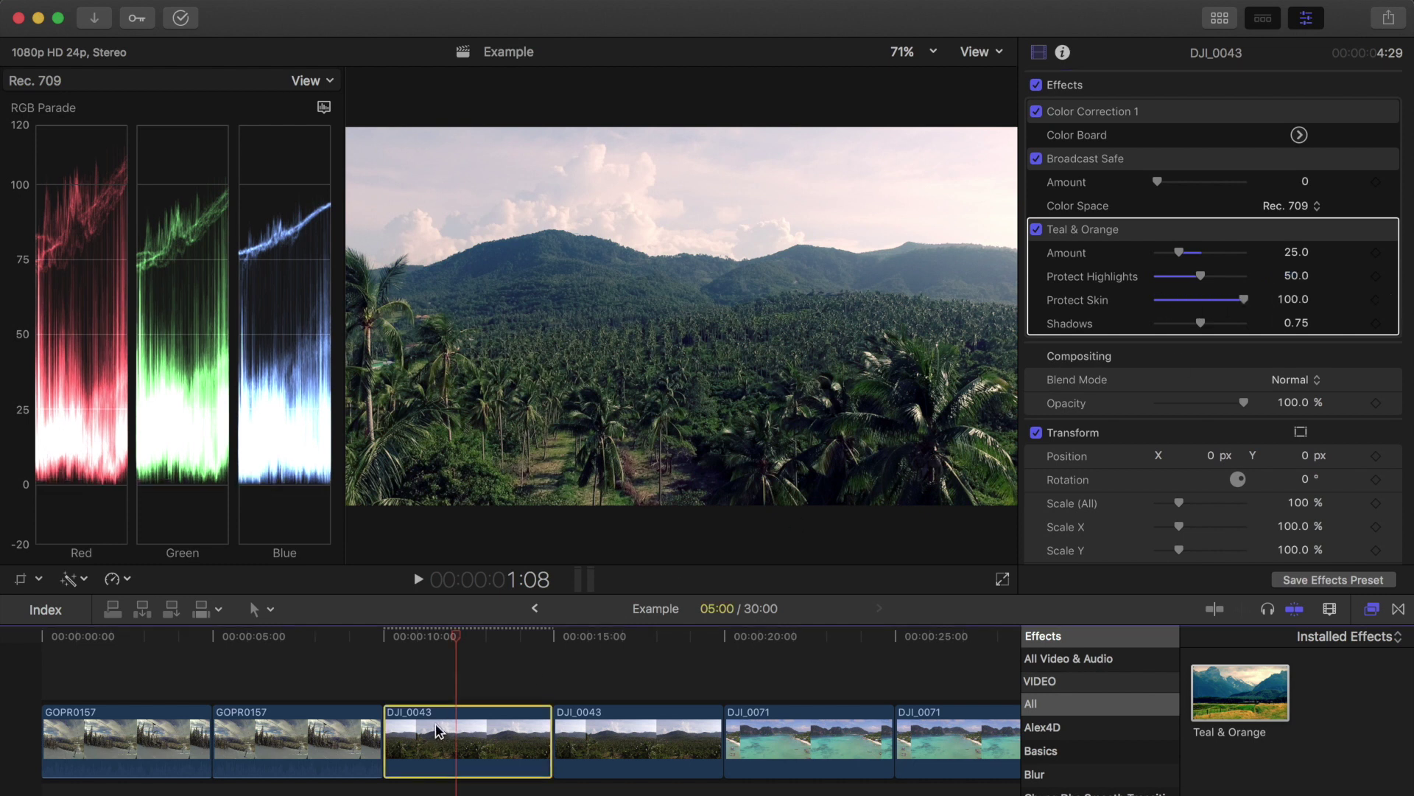
Apply the Teal & Orange effect to the first DJI_0071 clip with its Amount set to 25
{"action": "left_click", "coordinate": [466, 638]}
{"action": "left_click", "coordinate": [801, 638]}
{"action": "left_click", "coordinate": [810, 729]}
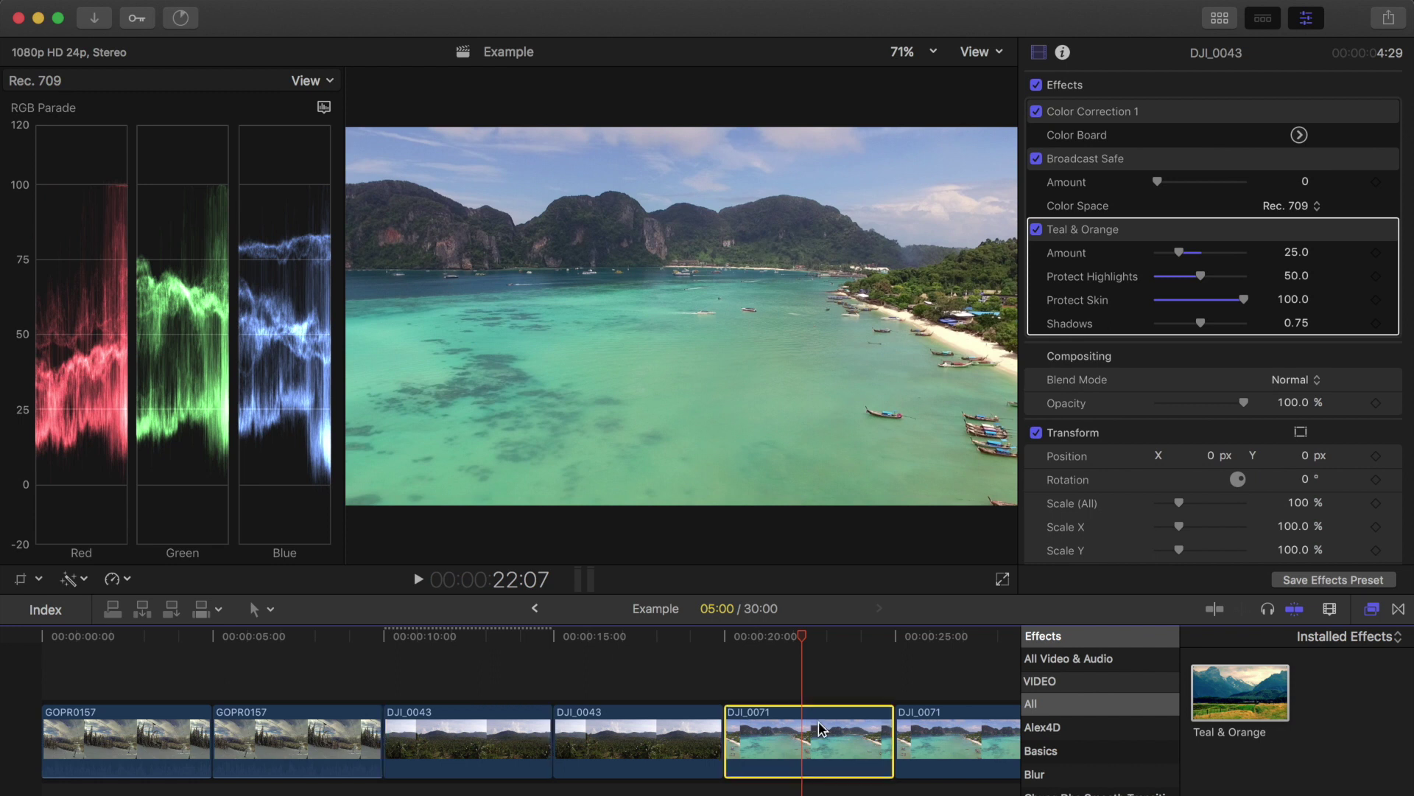
{"action": "left_click_drag", "start_coordinate": [1240, 692], "coordinate": [880, 737]}
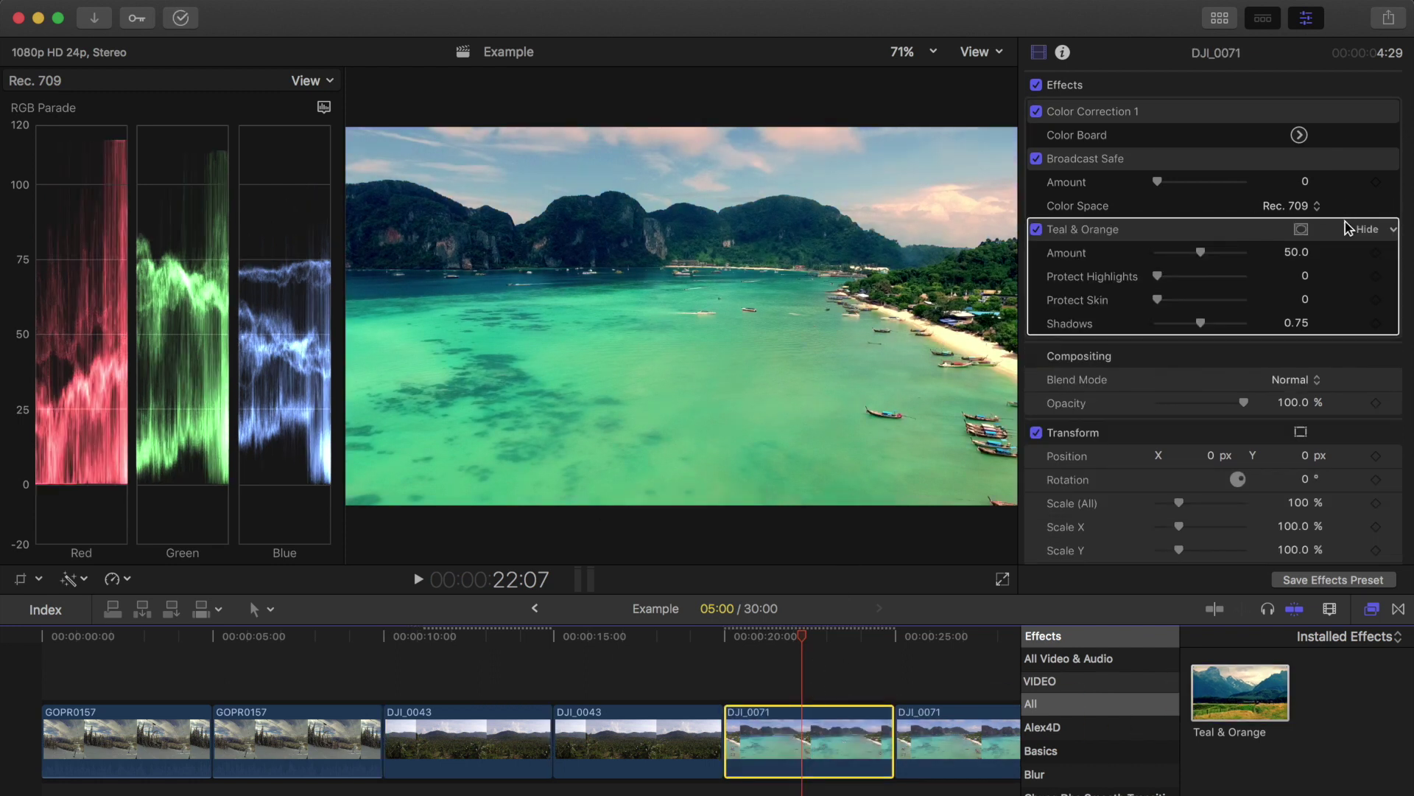
{"action": "left_click", "coordinate": [1297, 253]}
{"action": "type", "text": "2"}
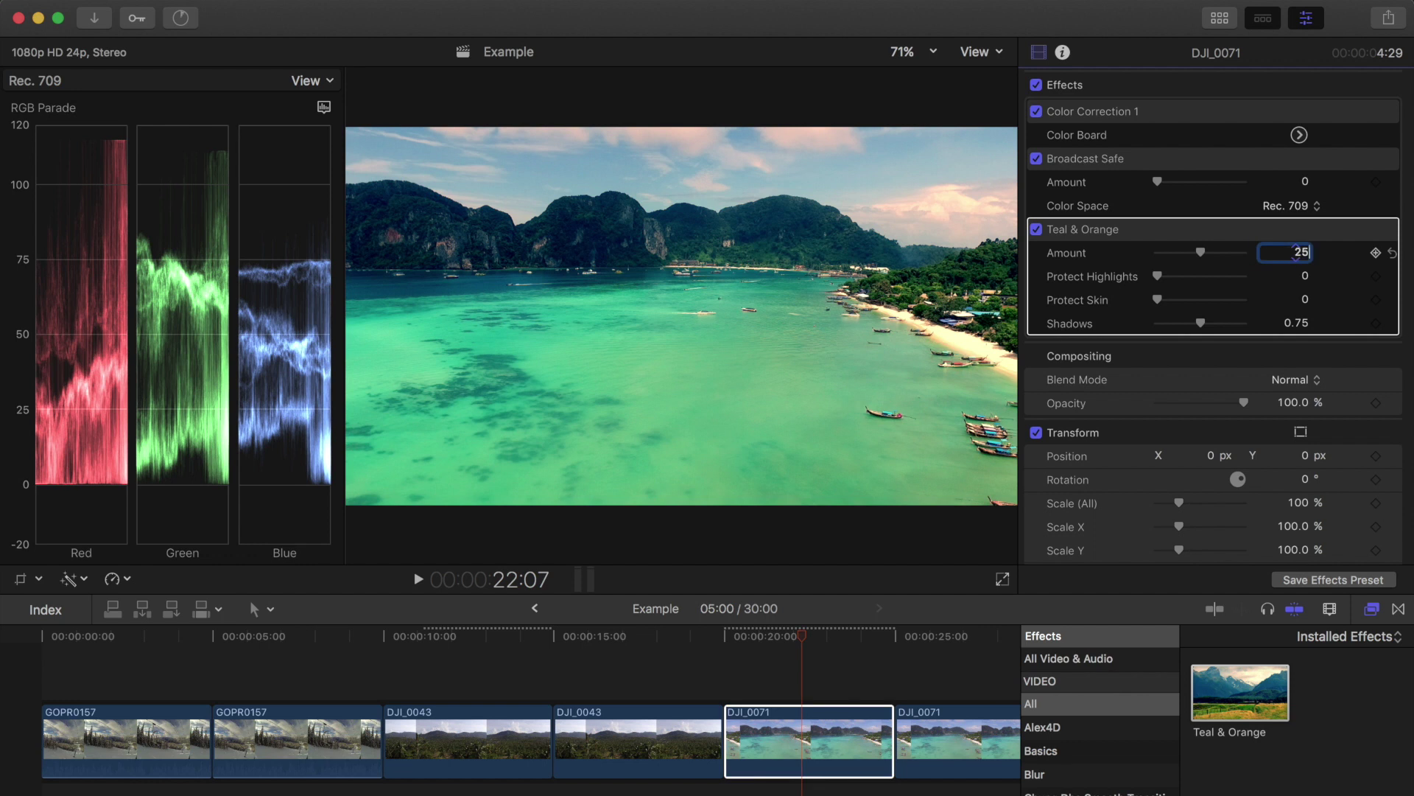
{"action": "type", "text": "5"}
{"action": "key", "text": "Return"}
Set the first DJI_0071 clip's Protect Highlights to 100 and Protect Skin to 25 in Teal & Orange
{"action": "left_click_drag", "start_coordinate": [1159, 277], "coordinate": [1269, 277]}
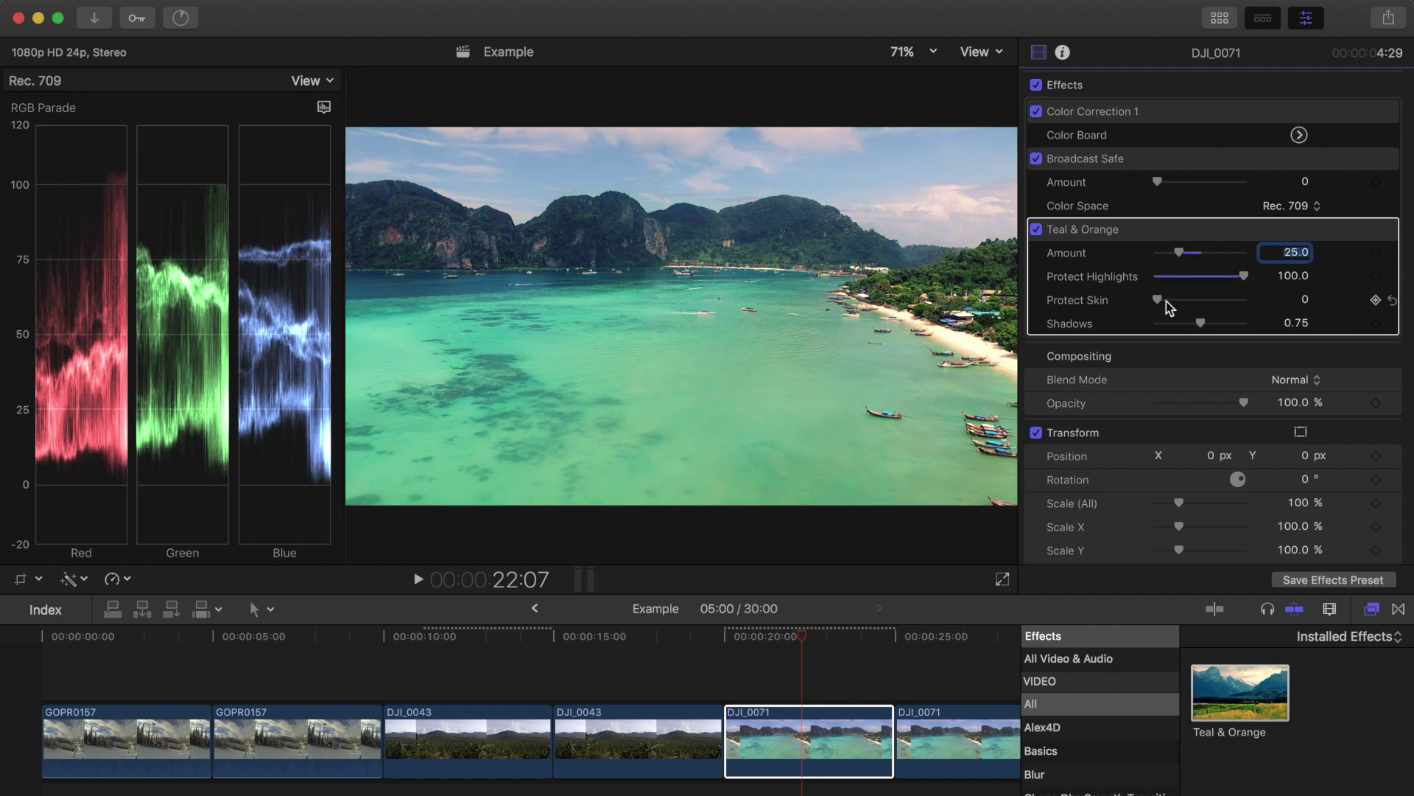
{"action": "left_click", "coordinate": [1301, 302]}
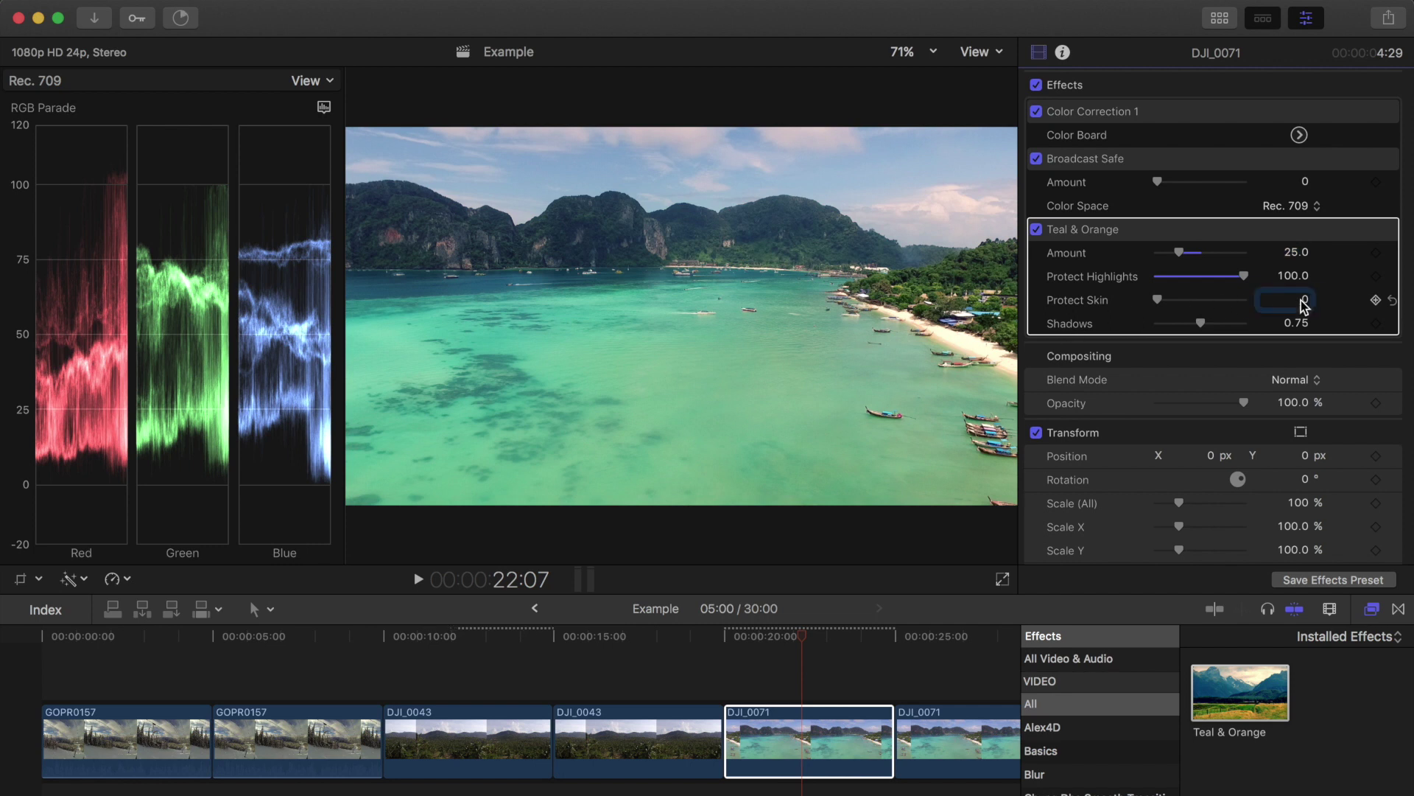
{"action": "type", "text": "25"}
{"action": "key", "text": "Return"}
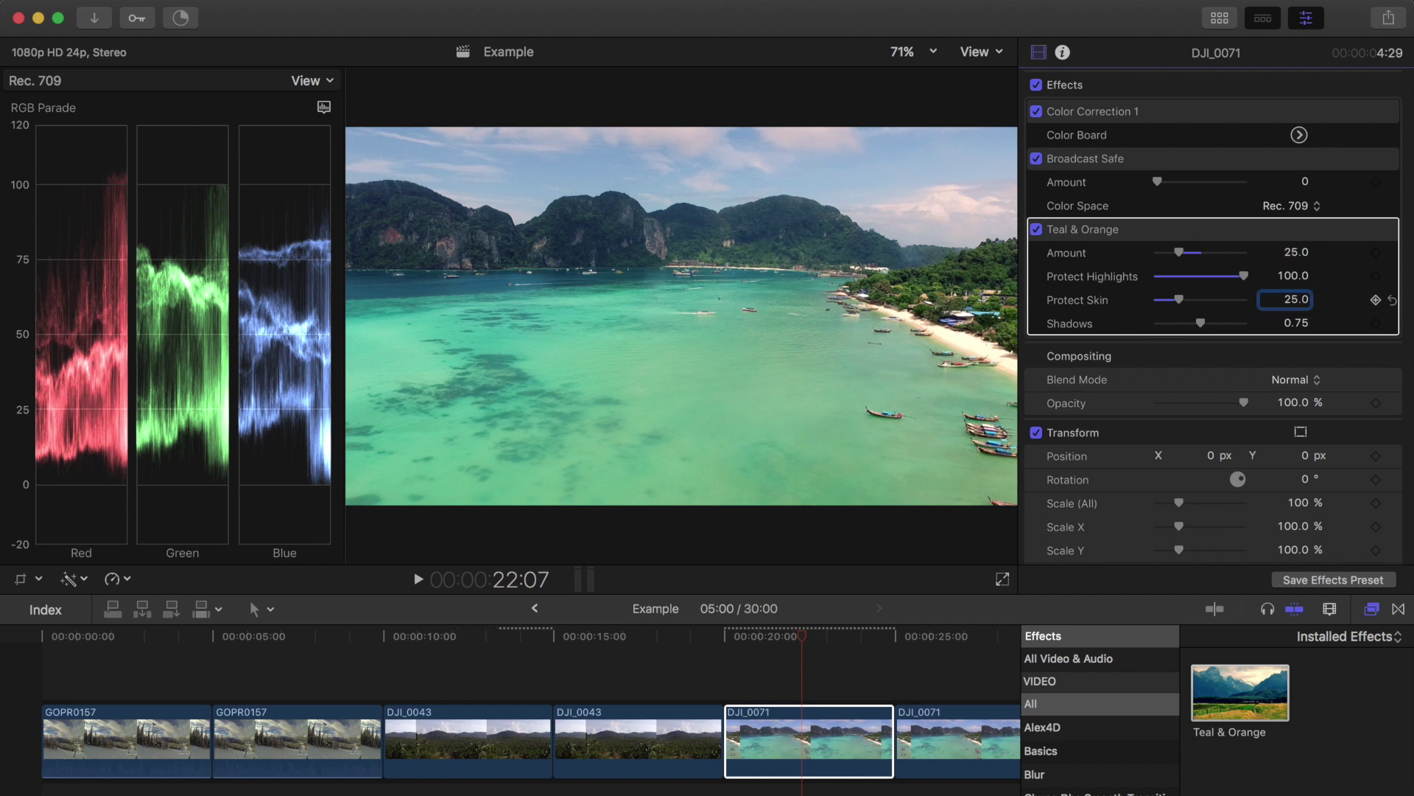
Compare the first DJI_0071 clip with Color Correction 1 disabled and enabled, leaving it enabled
{"action": "scroll", "coordinate": [1153, 193], "scroll_direction": "up", "scroll_amount": 2}
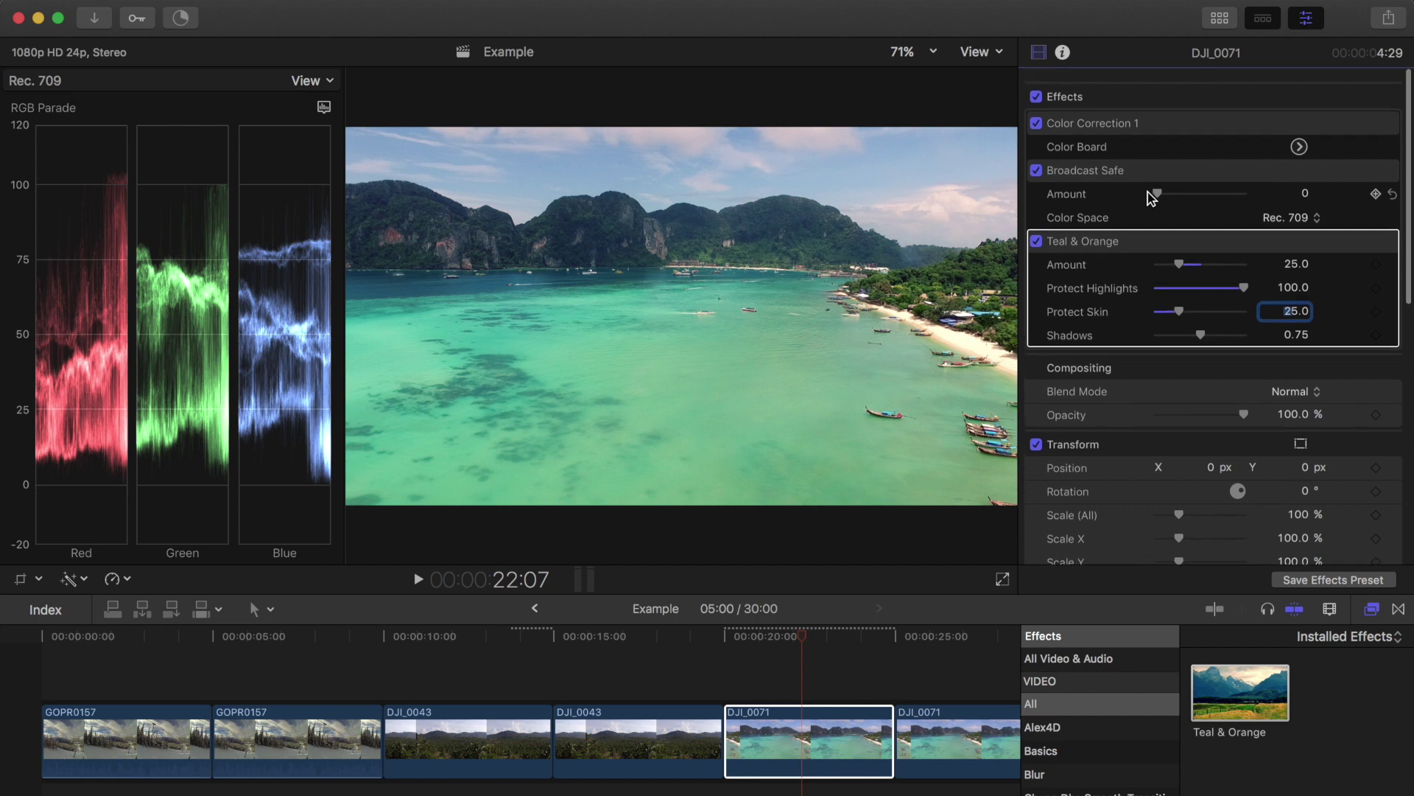
{"action": "left_click", "coordinate": [1037, 111]}
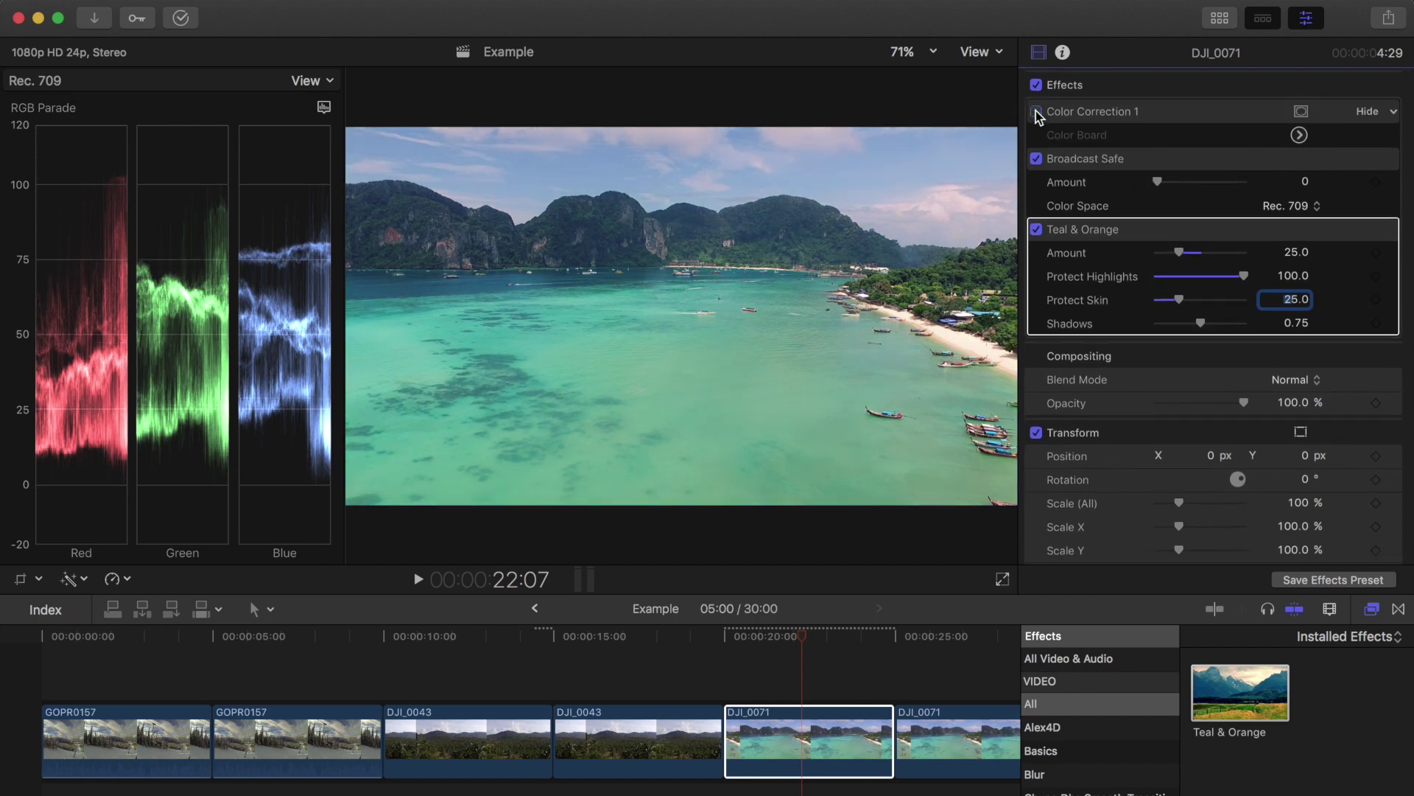
{"action": "left_click", "coordinate": [1037, 112]}
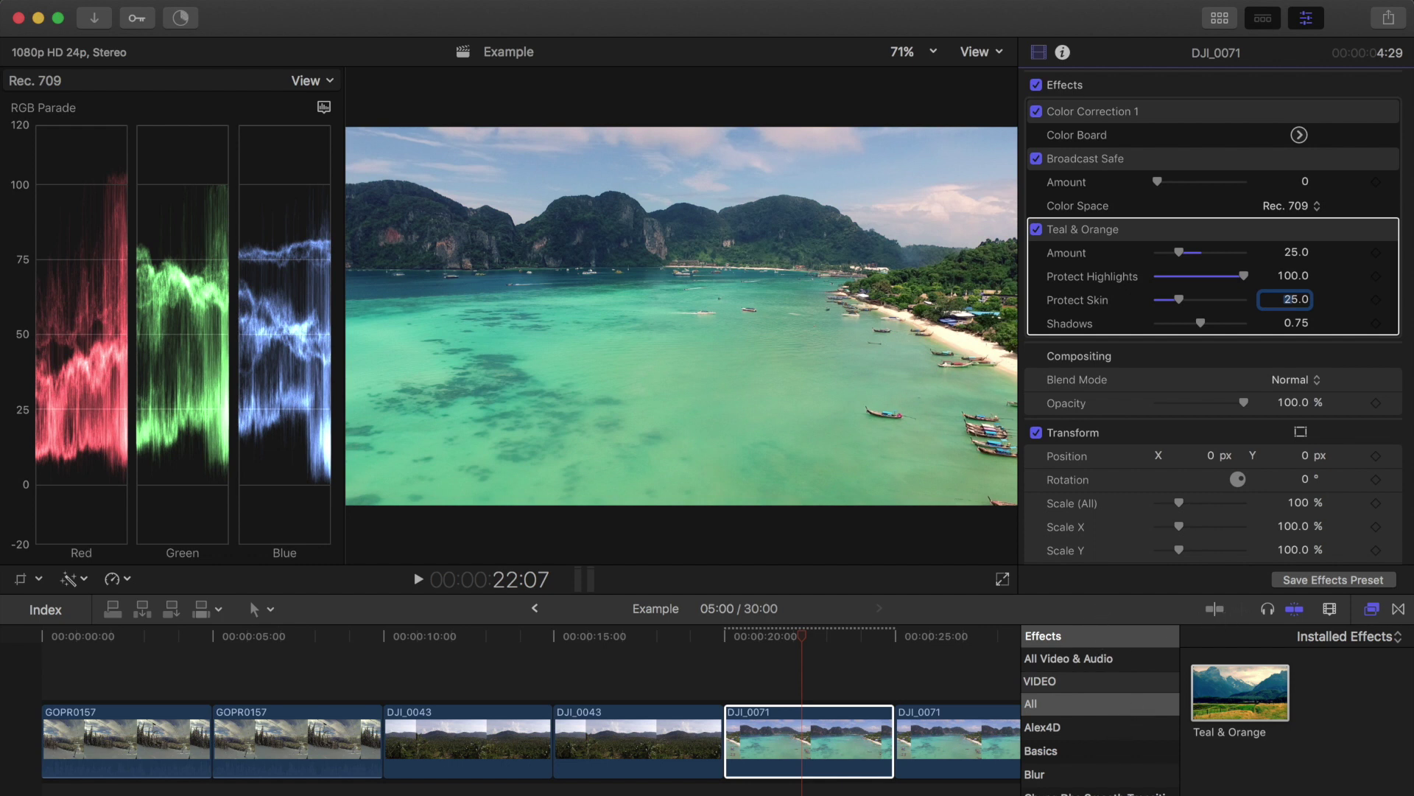
Switch to Safari and view the motionVFX mLUT plugin page and the Sam Kolder LUTS.zip Dropbox download page
{"action": "left_click", "coordinate": [257, 785]}
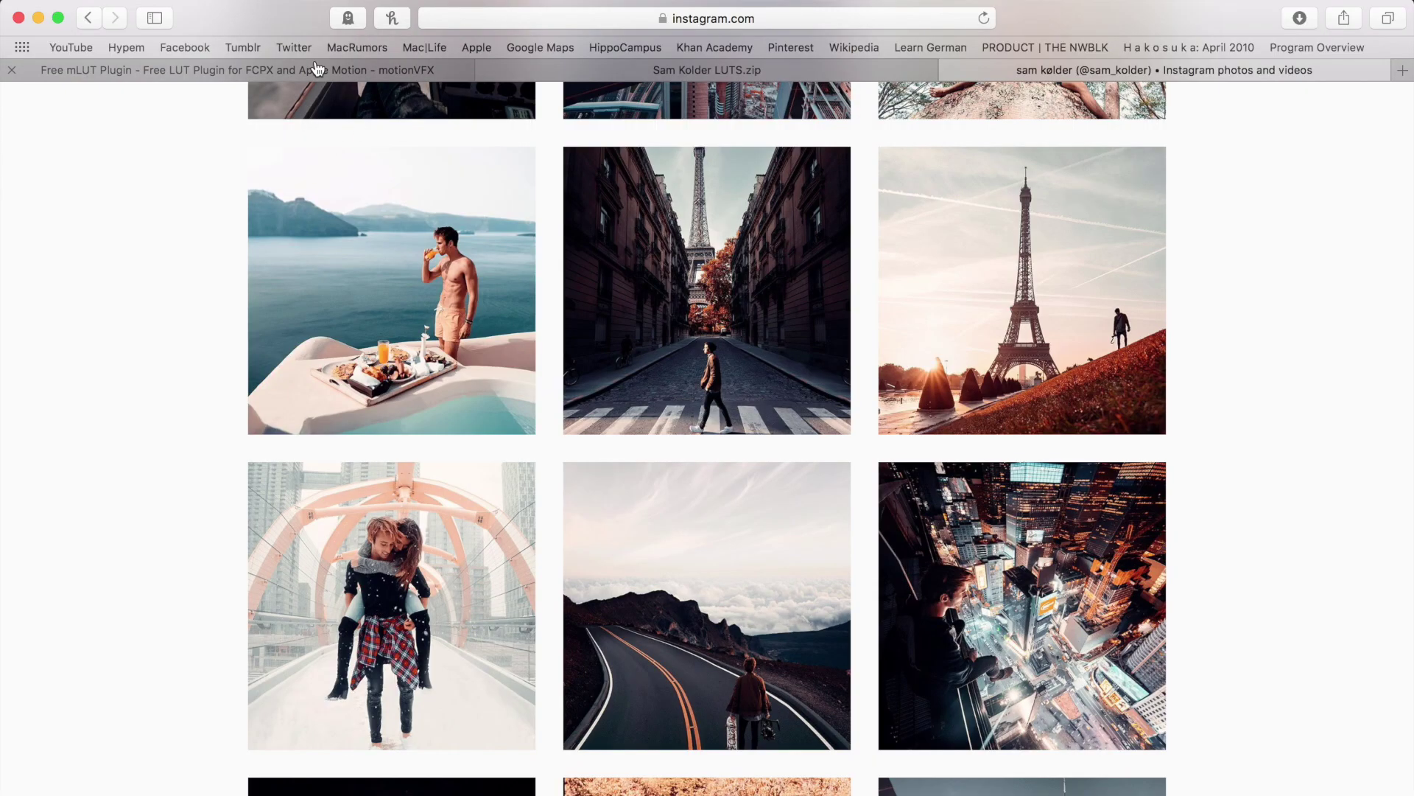
{"action": "left_click", "coordinate": [316, 70]}
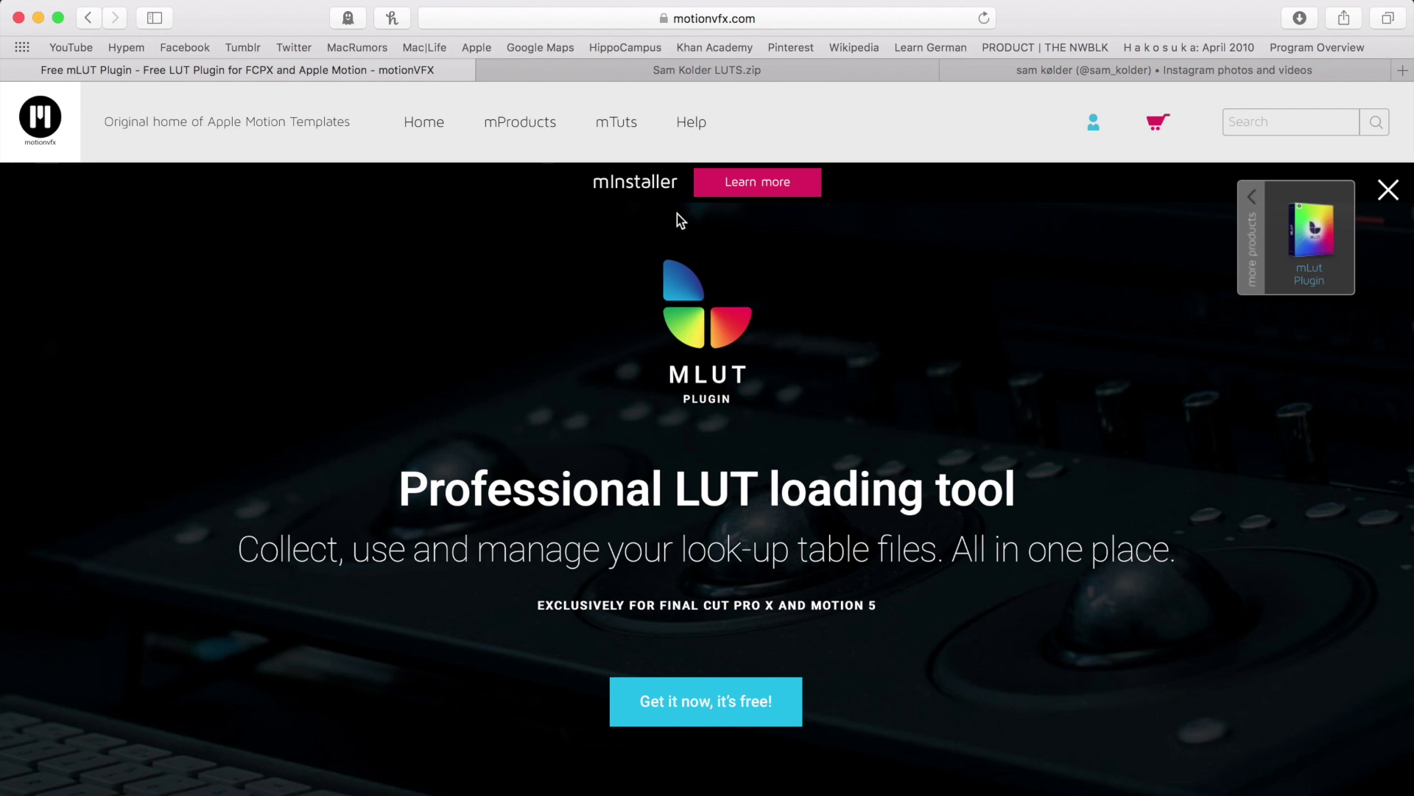
{"action": "left_click", "coordinate": [631, 67]}
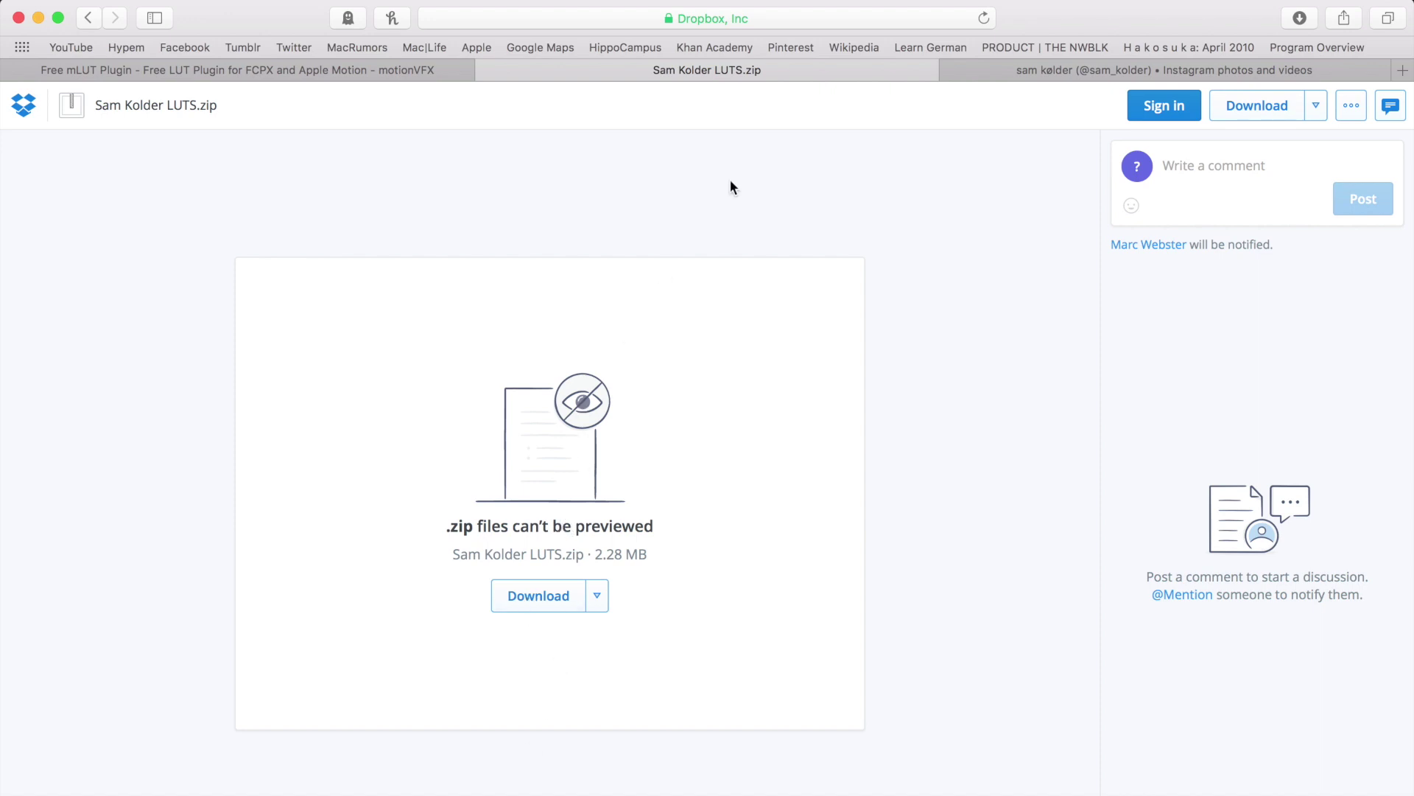
Switch to Final Cut Pro and apply the mLut by motionVFX effect to the second GOPR0157 clip in the timeline
{"action": "mouse_move", "coordinate": [656, 792]}
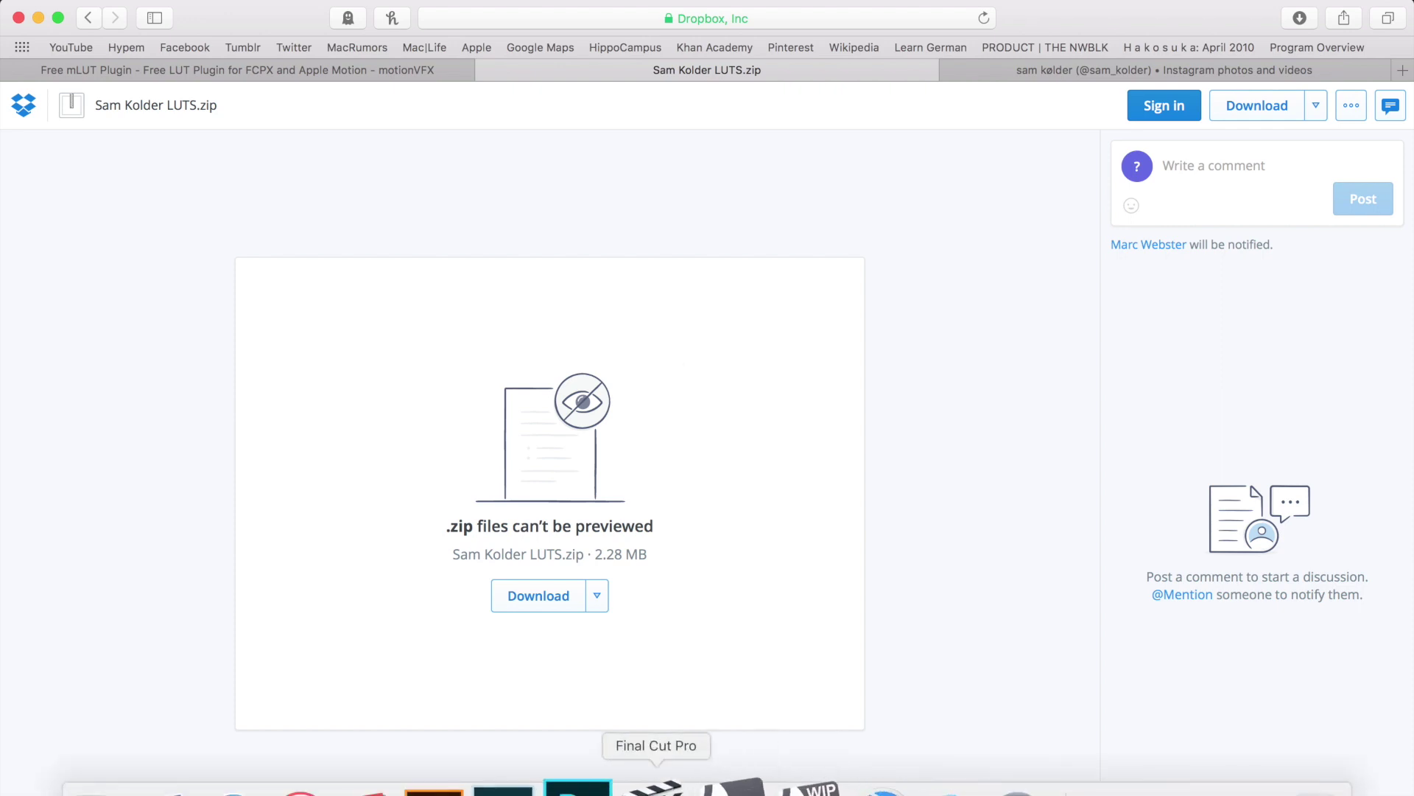
{"action": "left_click", "coordinate": [655, 788]}
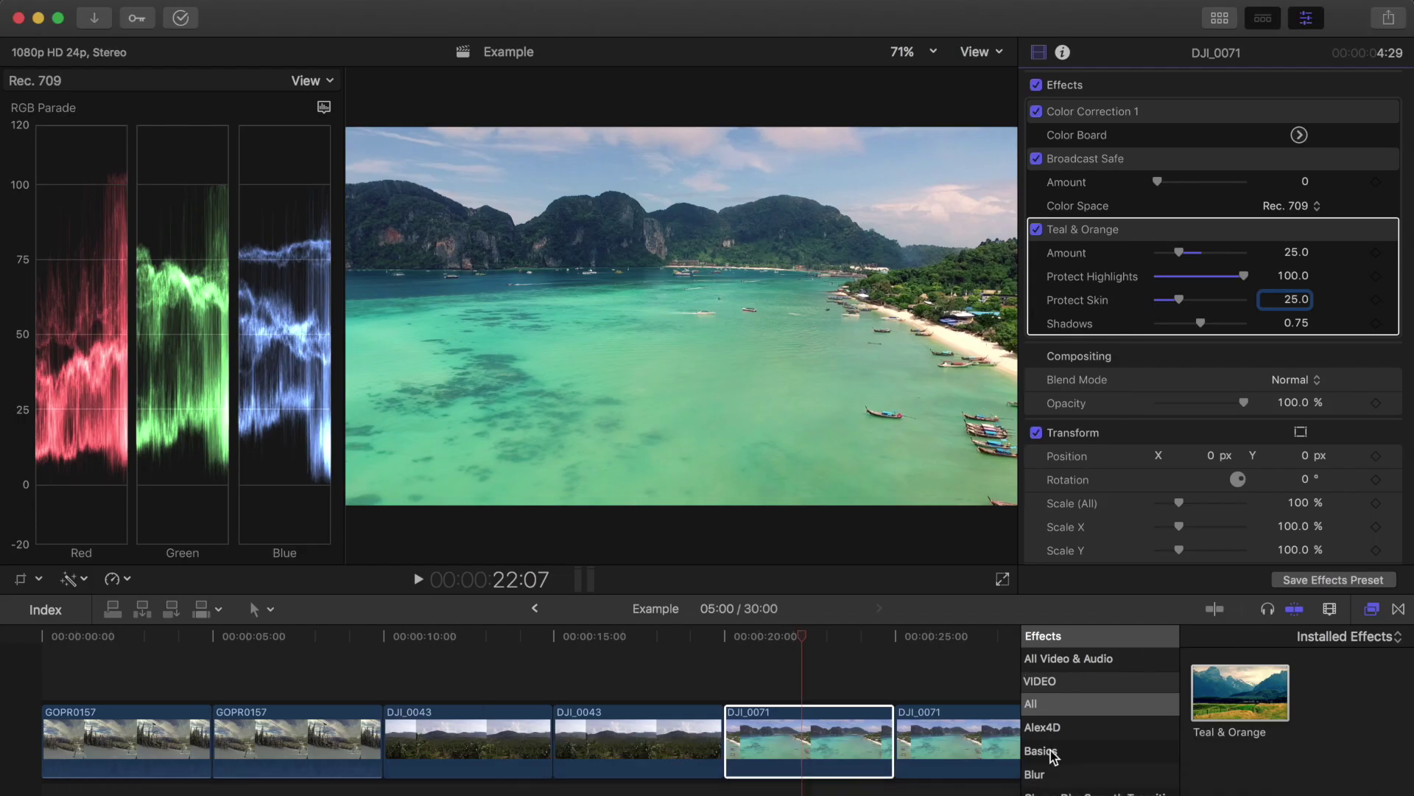
{"action": "scroll", "coordinate": [1058, 759], "scroll_direction": "down", "scroll_amount": 5}
{"action": "scroll", "coordinate": [1060, 748], "scroll_direction": "down", "scroll_amount": 5}
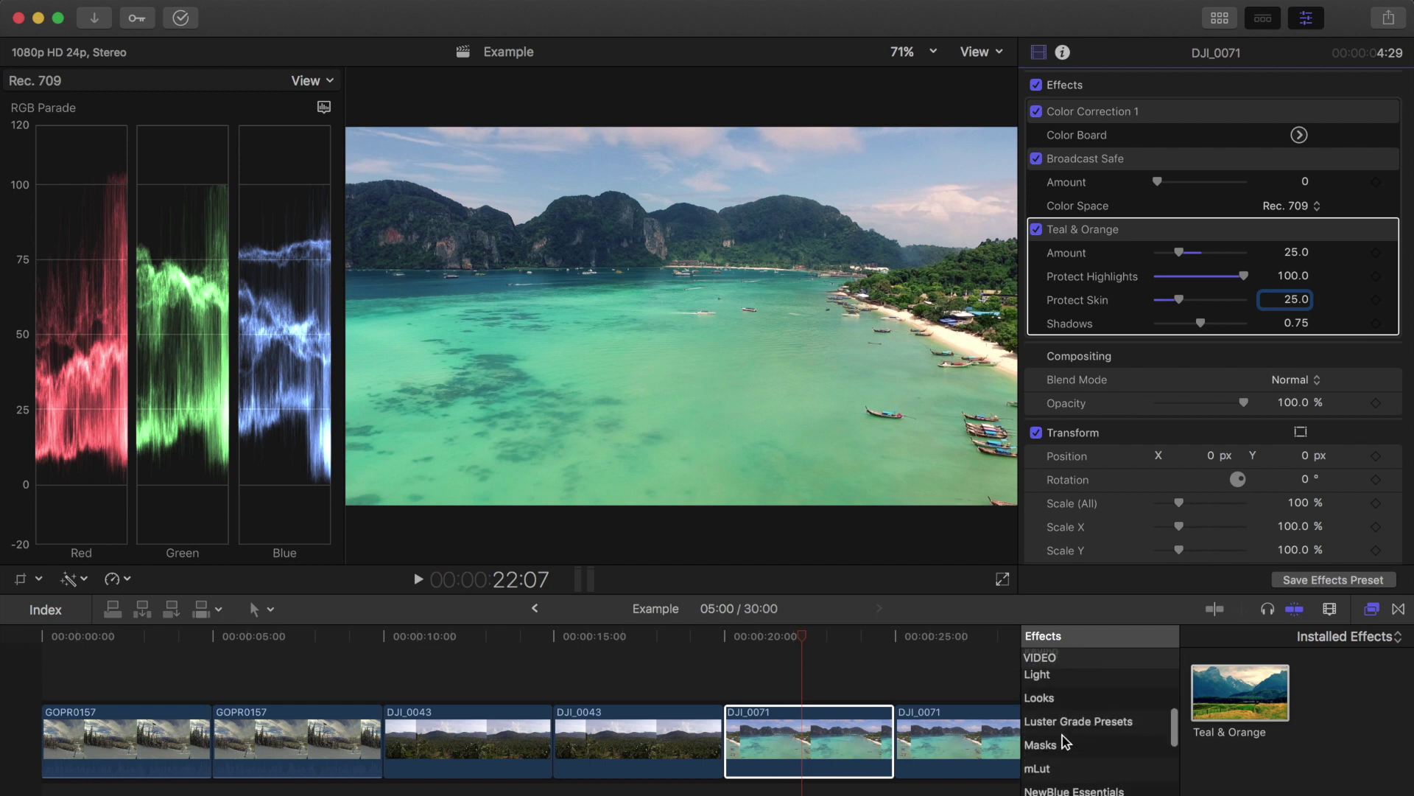
{"action": "left_click", "coordinate": [1081, 765]}
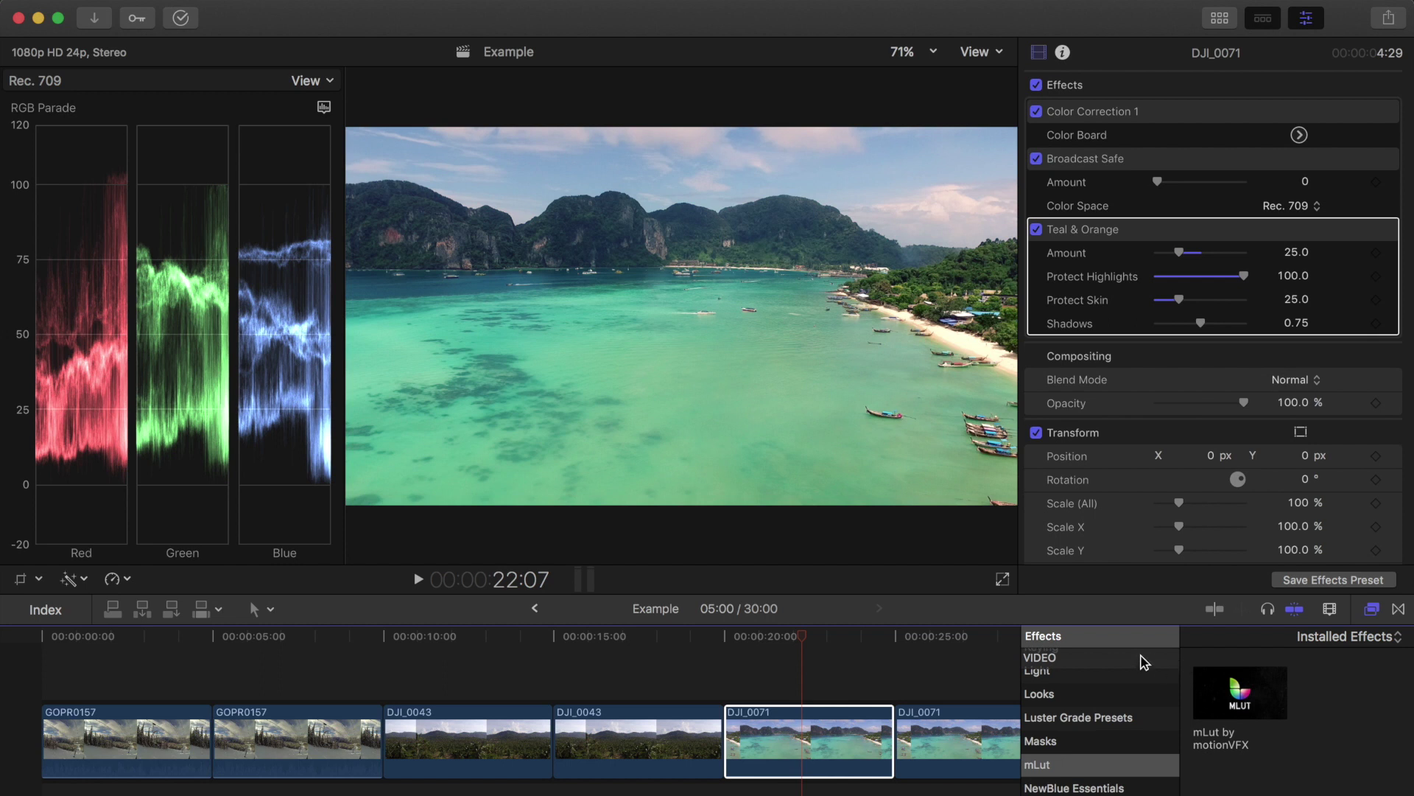
{"action": "left_click_drag", "start_coordinate": [1238, 691], "coordinate": [287, 709]}
{"action": "left_click", "coordinate": [287, 711]}
{"action": "left_click", "coordinate": [289, 716]}
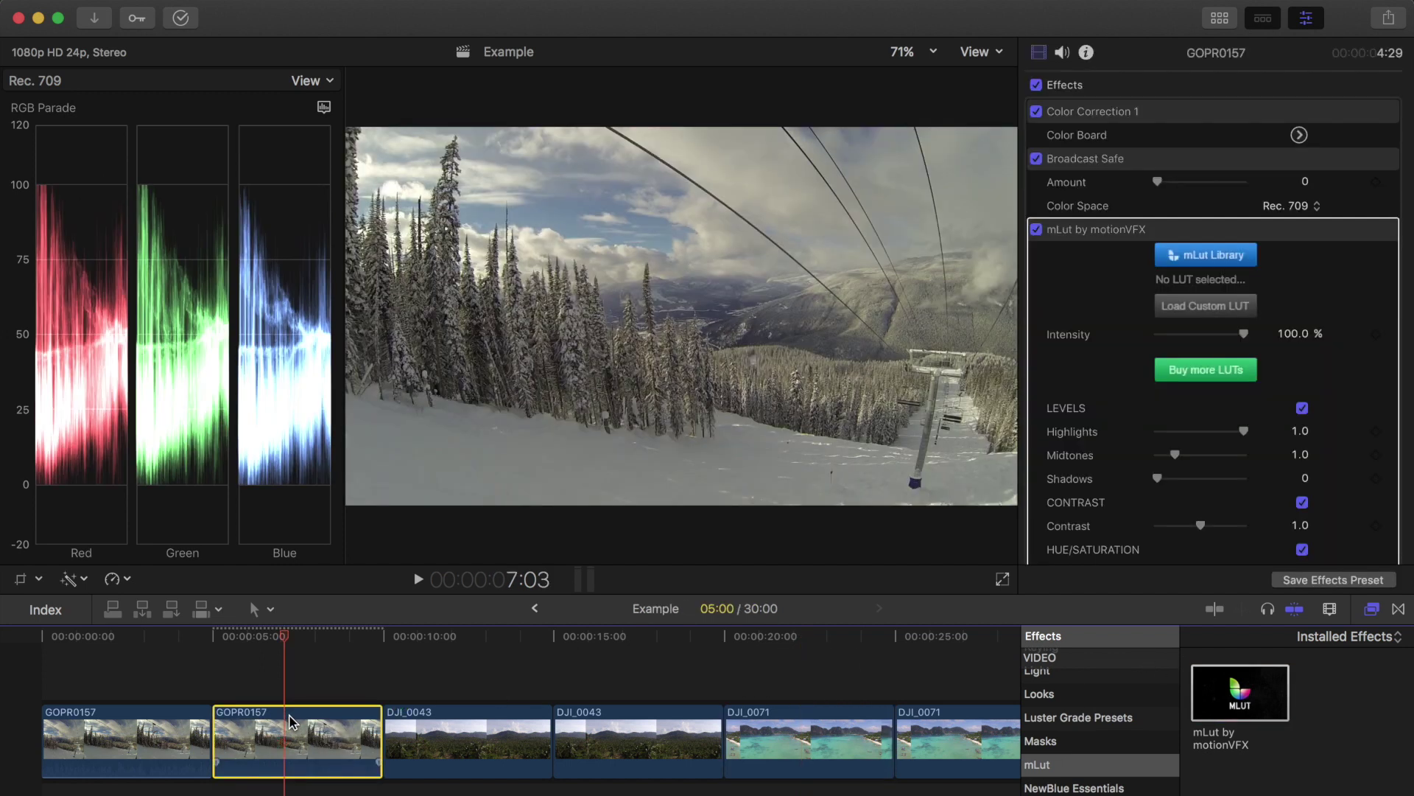
Load TEALORANGE3.cube from the Sam Kolder LUTS folder in Downloads as the custom LUT of the second GOPR0157 clip
{"action": "left_click", "coordinate": [1169, 264]}
{"action": "left_click", "coordinate": [1186, 308]}
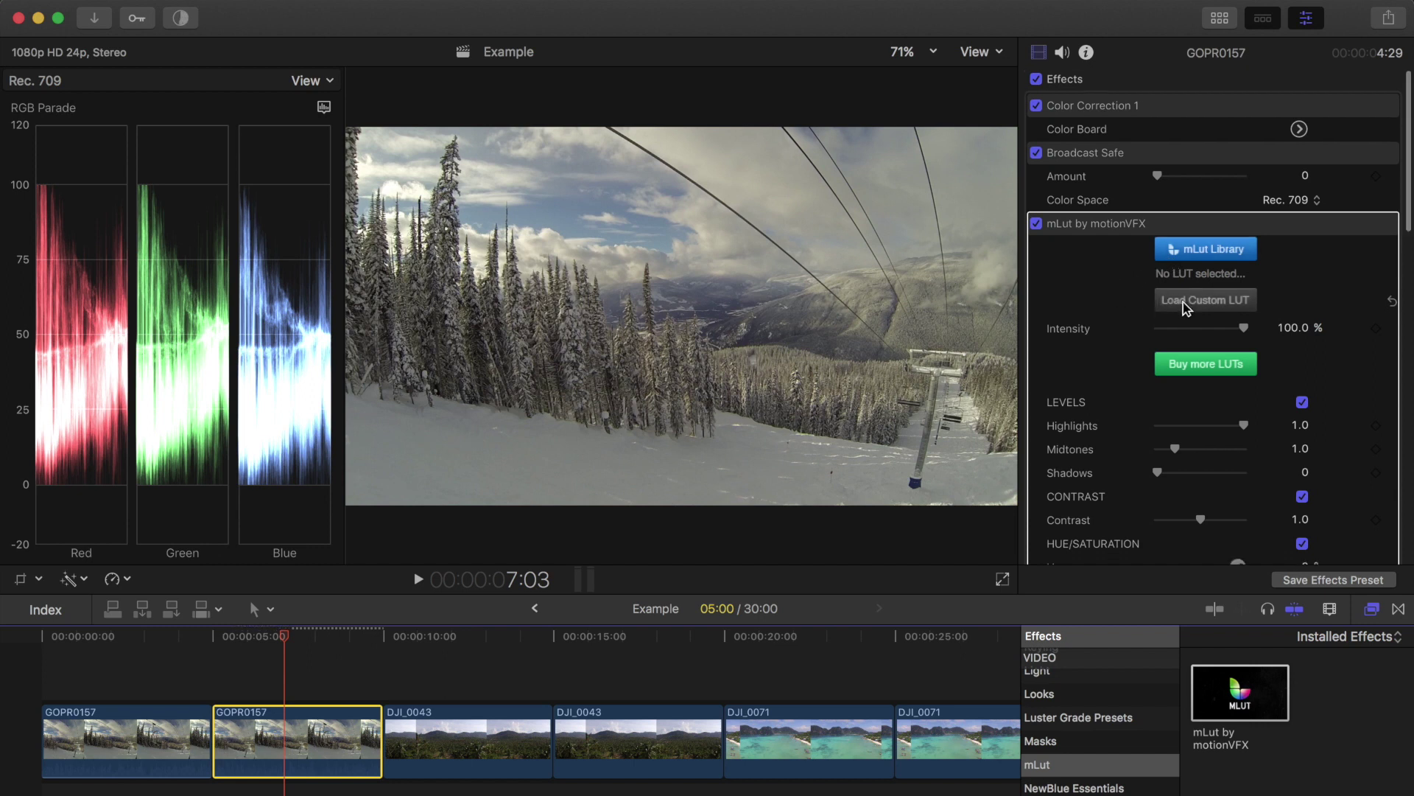
{"action": "left_click", "coordinate": [455, 351]}
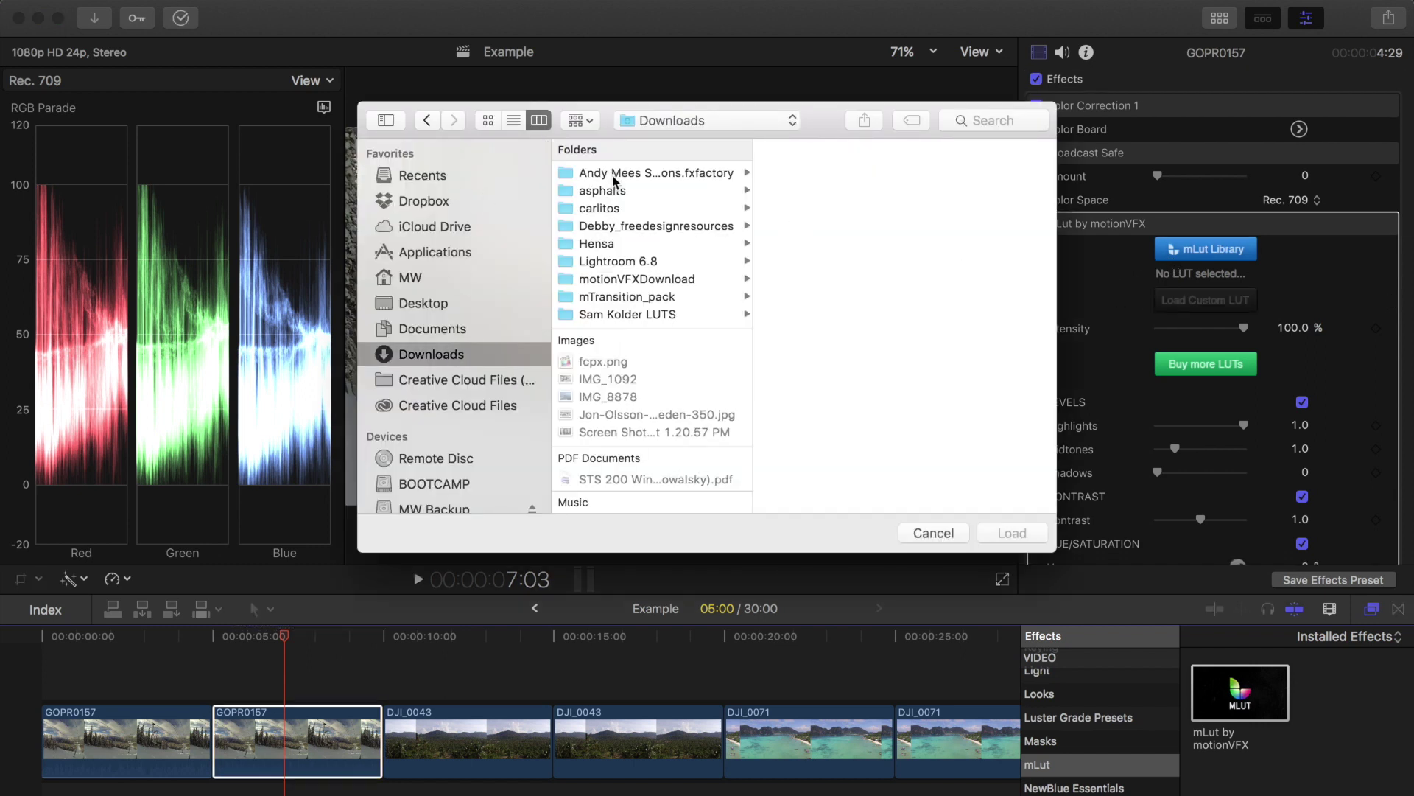
{"action": "left_click", "coordinate": [638, 313]}
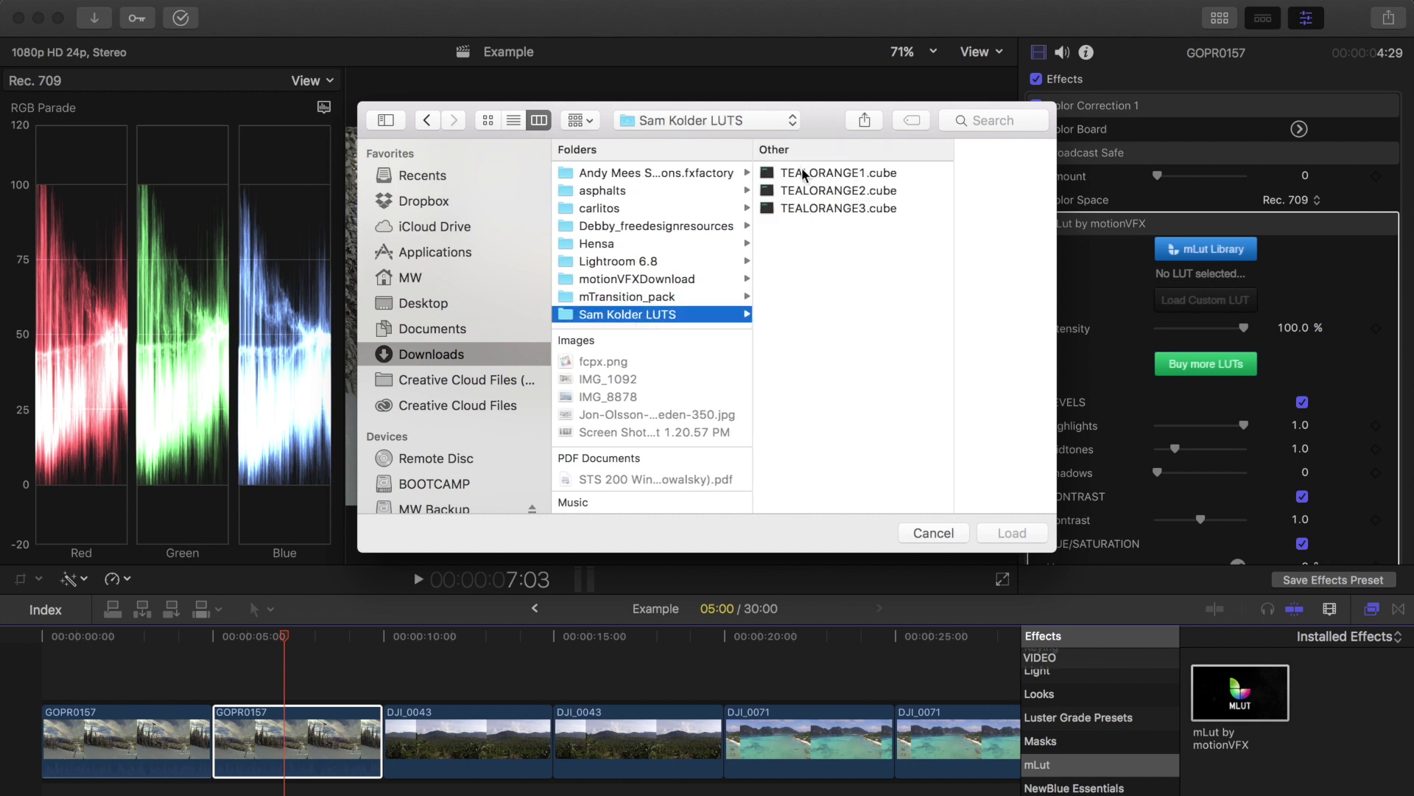
{"action": "left_click", "coordinate": [826, 209]}
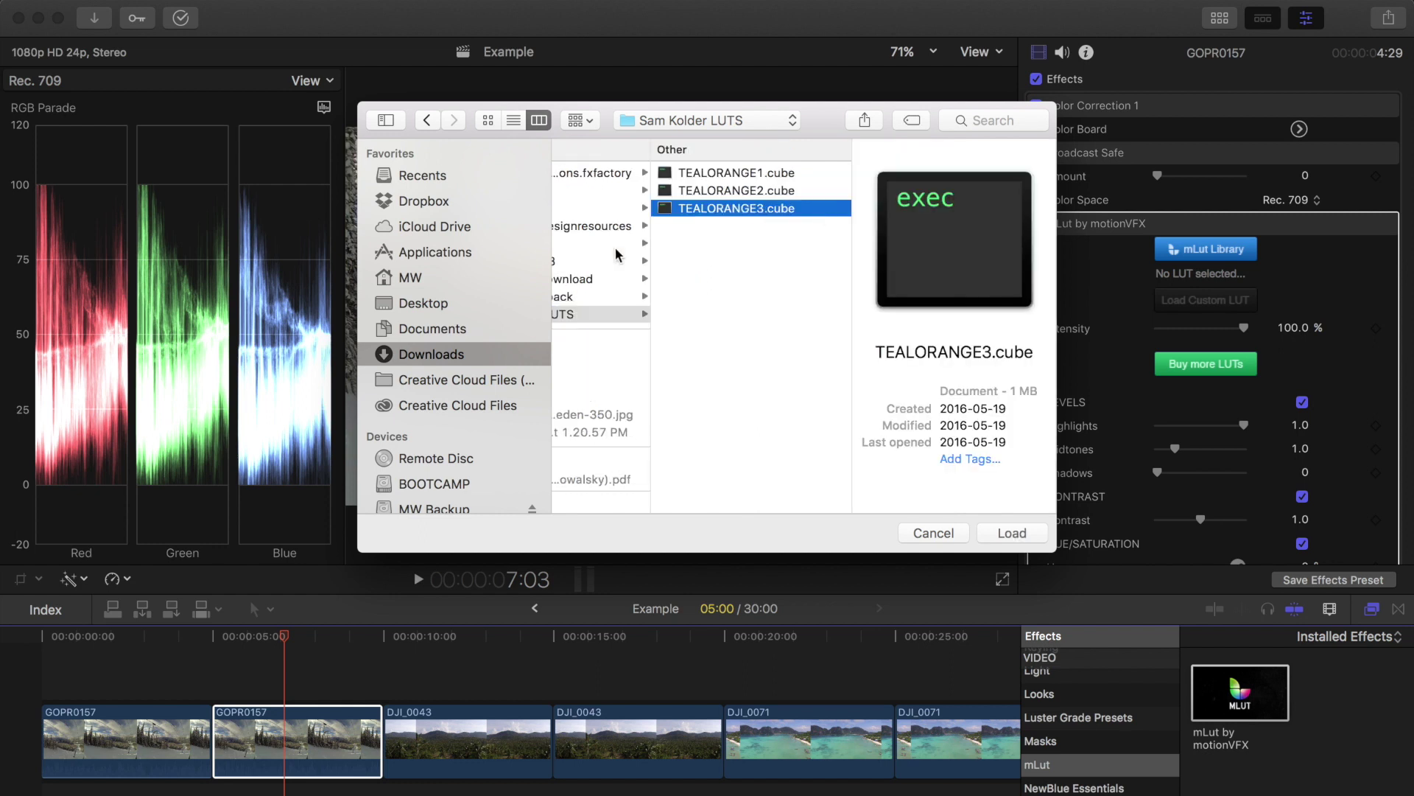
{"action": "left_click", "coordinate": [1011, 533]}
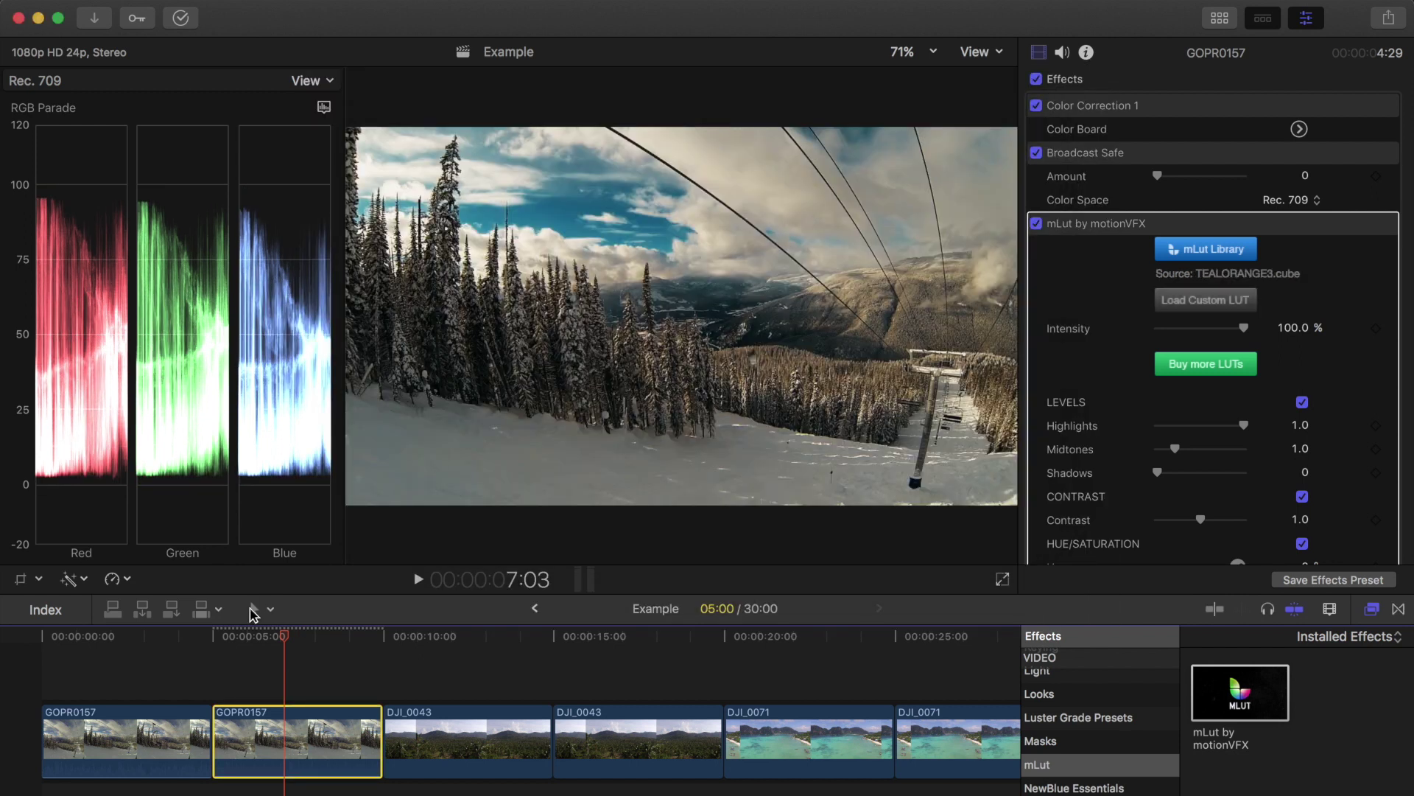
{"action": "left_click", "coordinate": [304, 682]}
{"action": "left_click", "coordinate": [275, 724]}
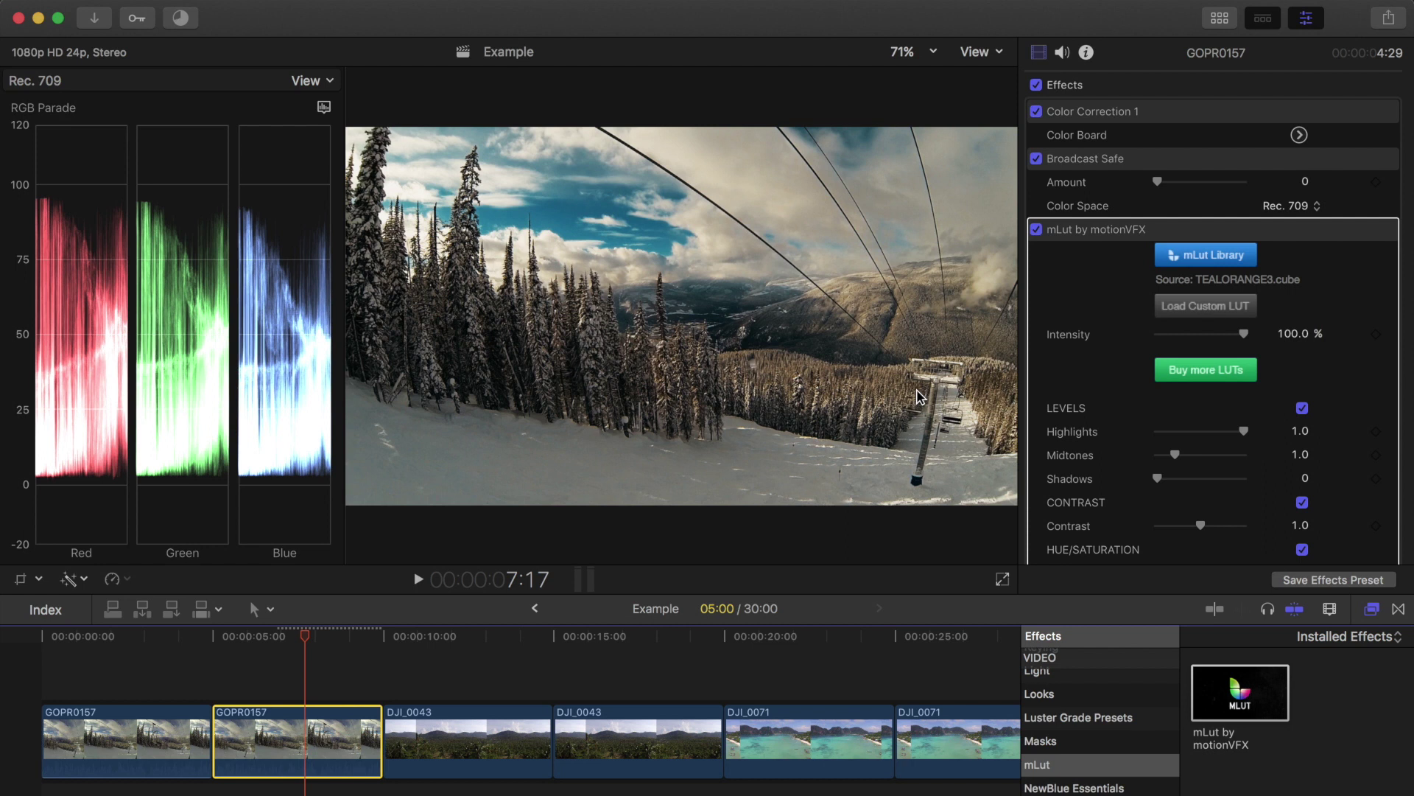
Try an mLut Intensity of 60% on the second GOPR0157 clip and undo the change
{"action": "scroll", "coordinate": [1080, 402], "scroll_direction": "down", "scroll_amount": 1}
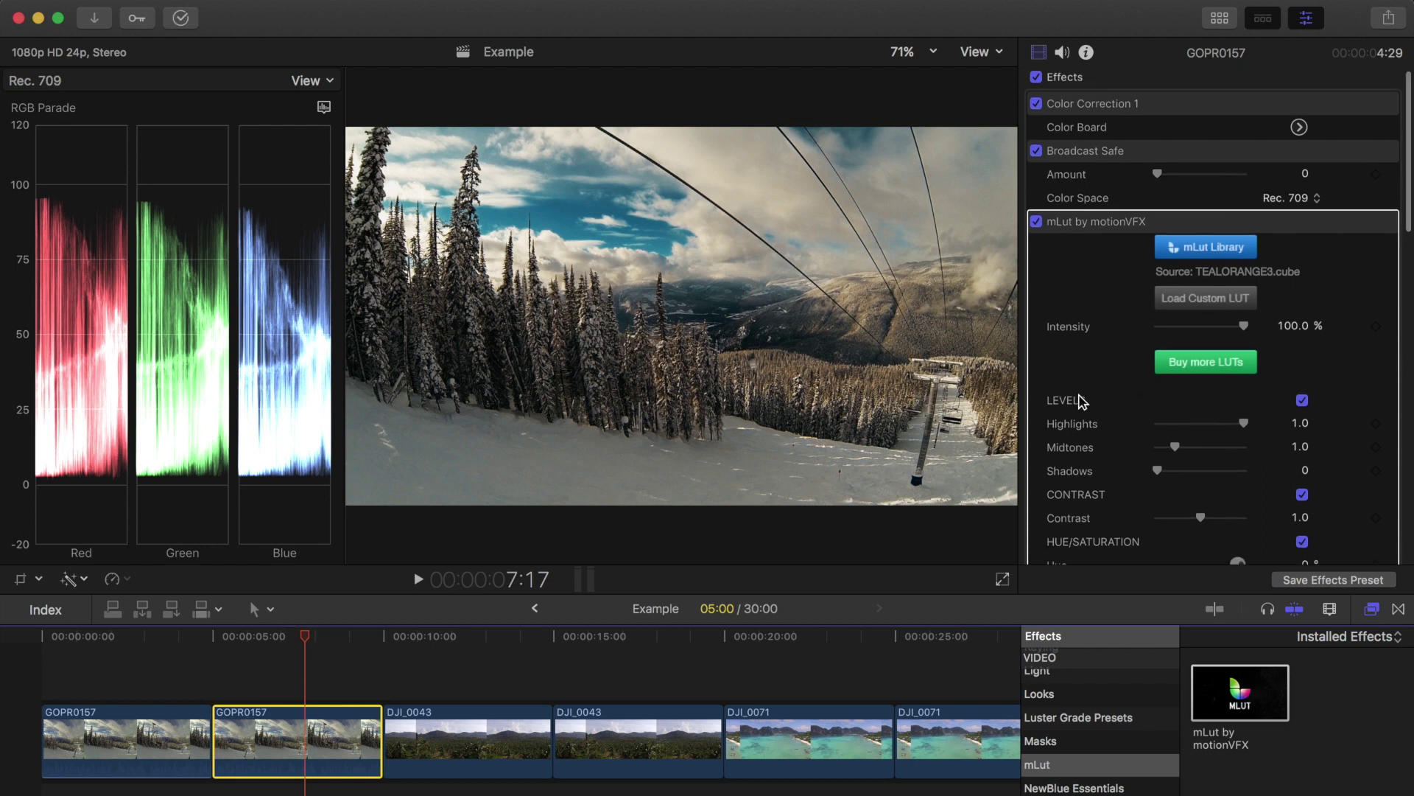
{"action": "scroll", "coordinate": [1080, 402], "scroll_direction": "down", "scroll_amount": 3}
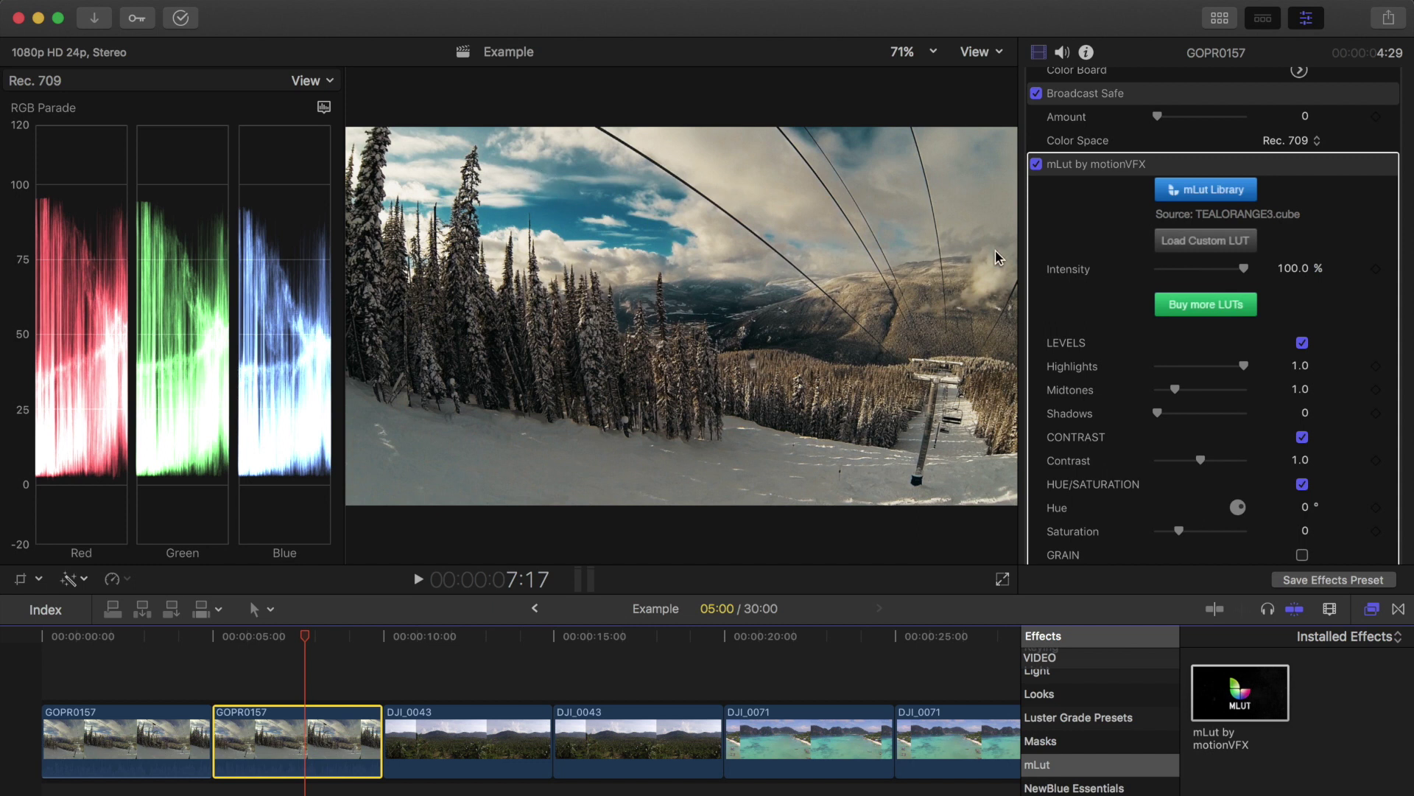
{"action": "left_click", "coordinate": [1295, 269]}
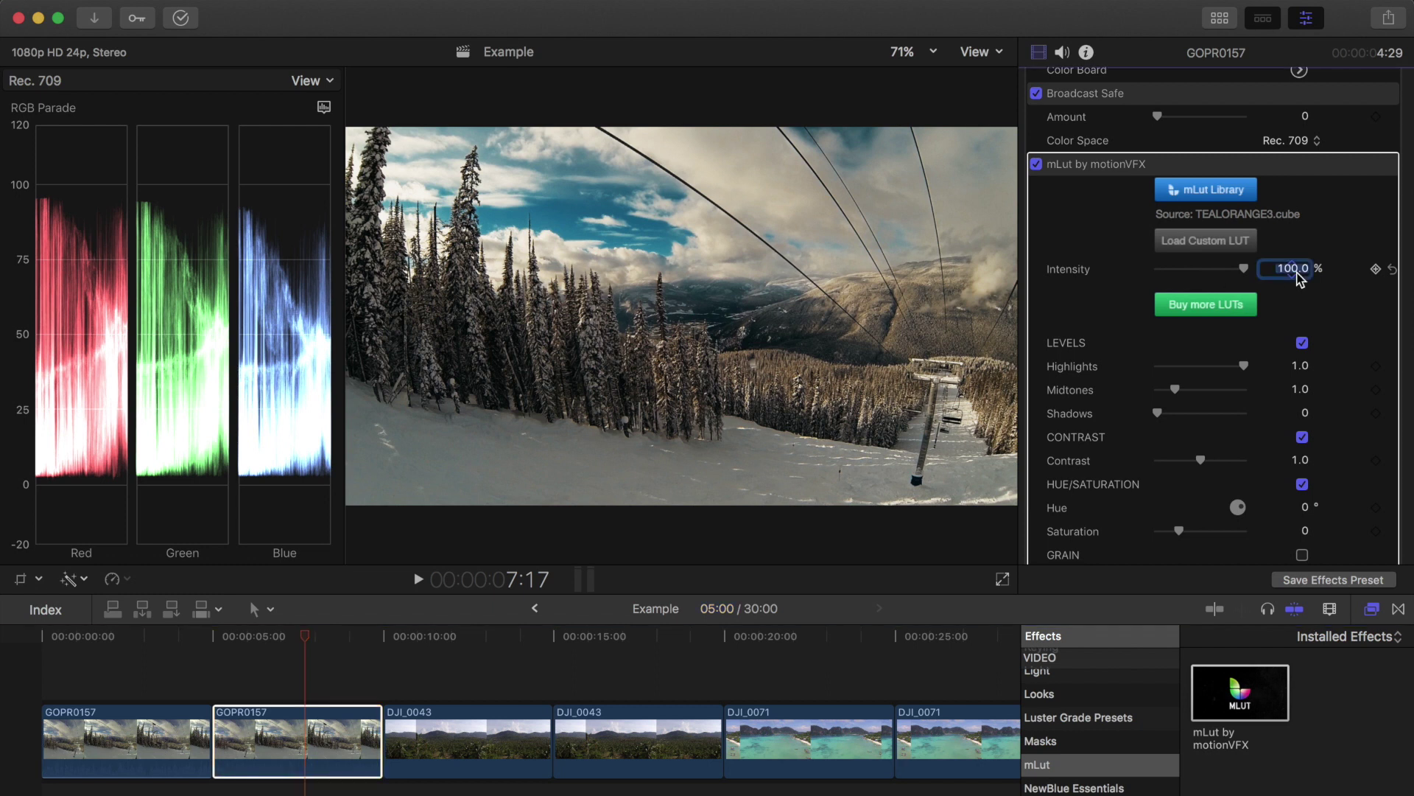
{"action": "type", "text": "60"}
{"action": "key", "text": "Return"}
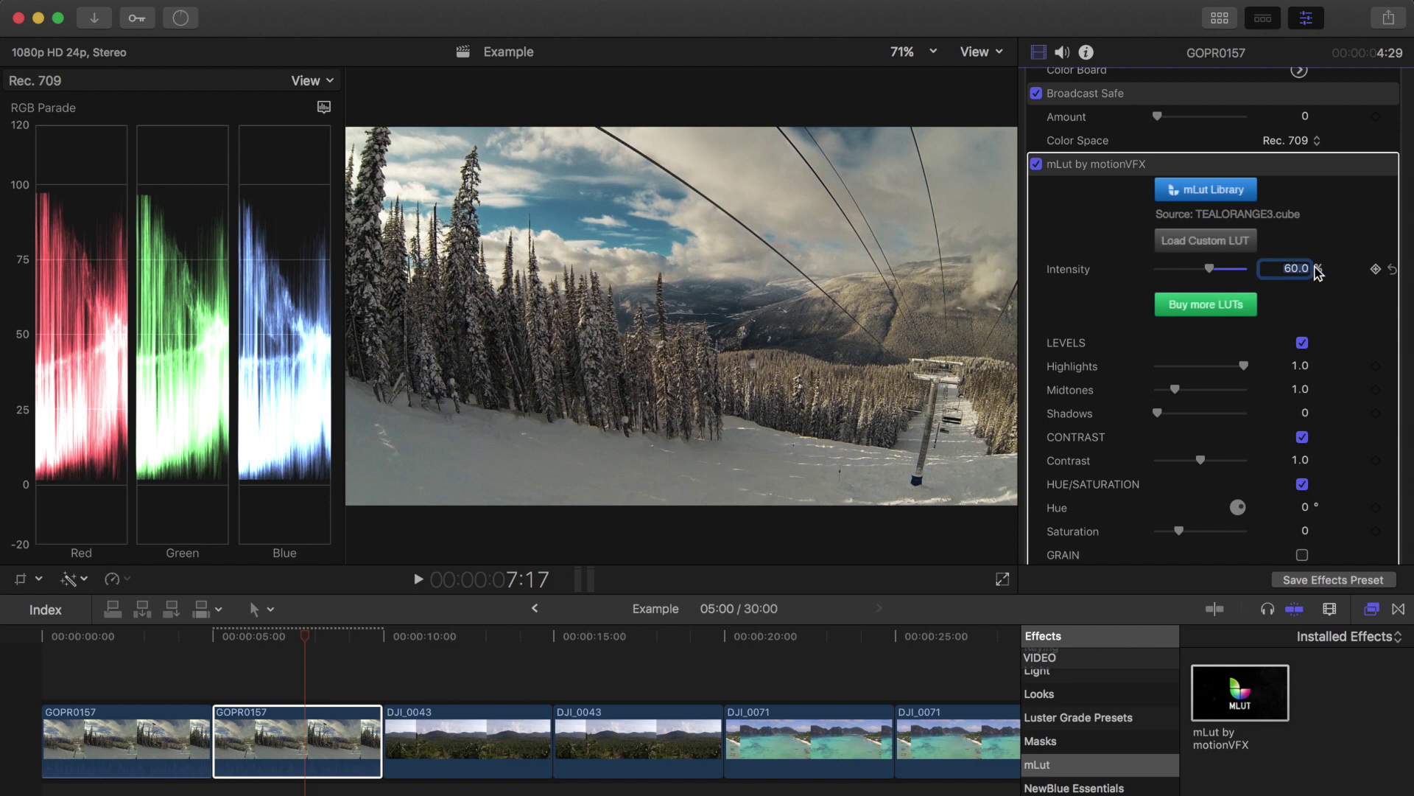
{"action": "key", "text": "super+z"}
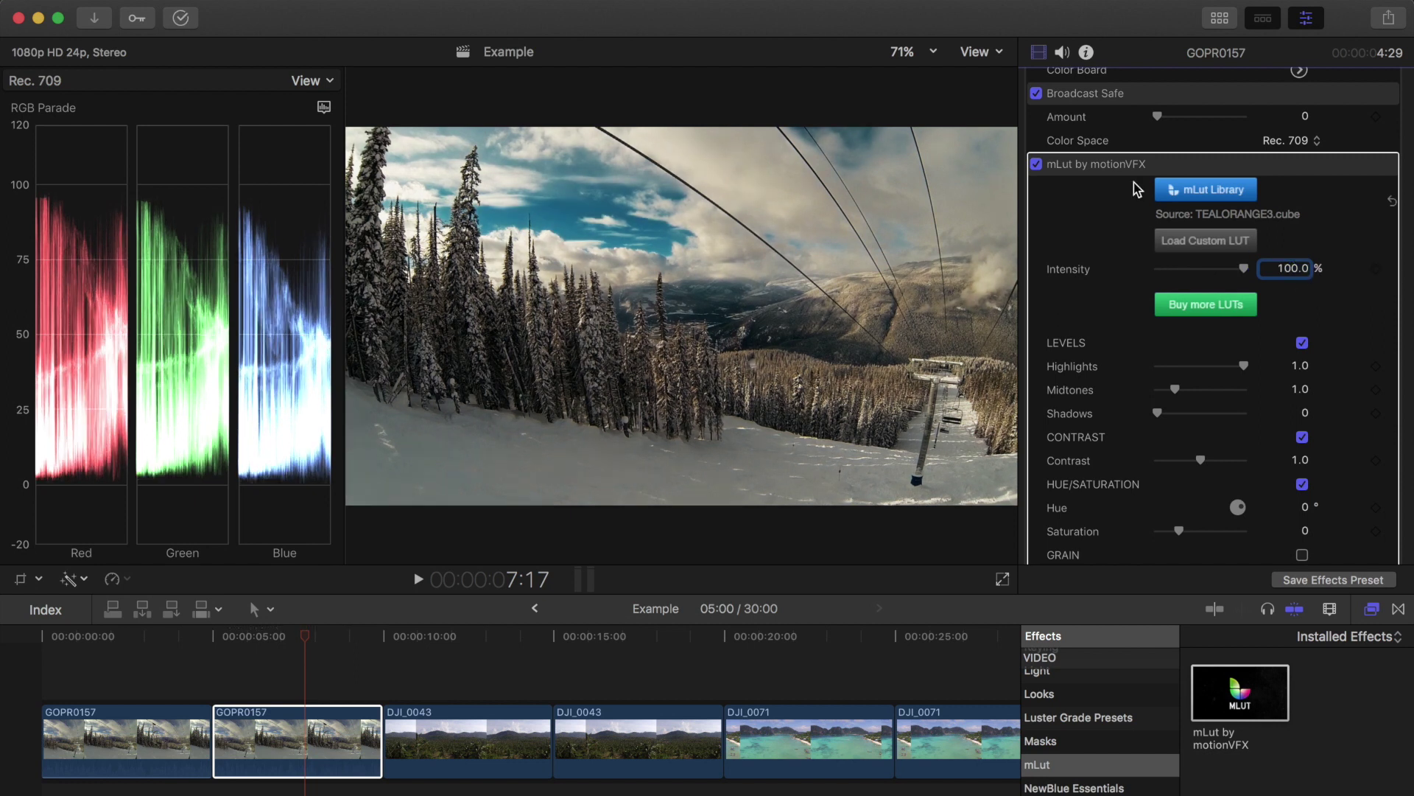
Compare the second GOPR0157 clip with mLut disabled and enabled, and set its Levels Highlights to 0.83
{"action": "left_click", "coordinate": [1037, 165]}
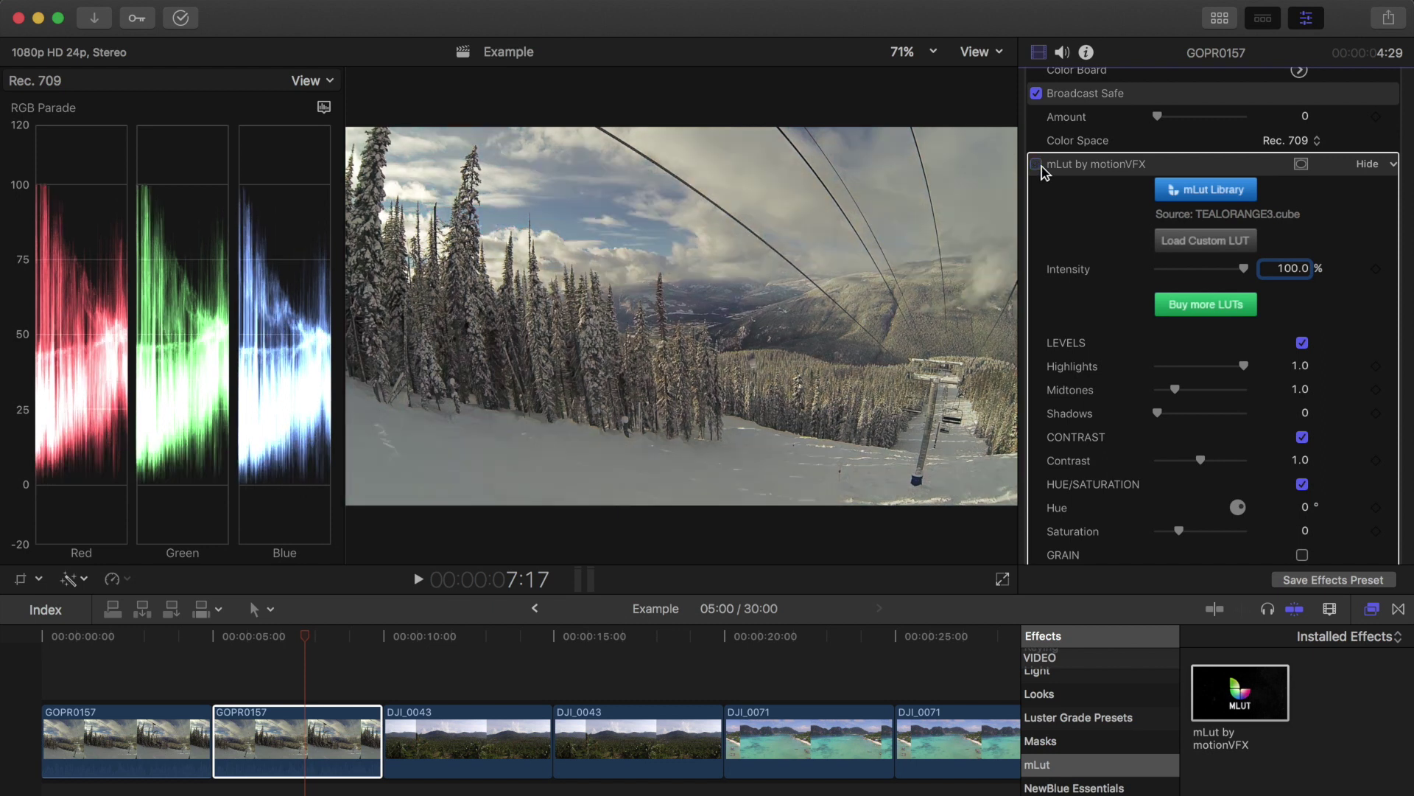
{"action": "left_click", "coordinate": [1038, 164]}
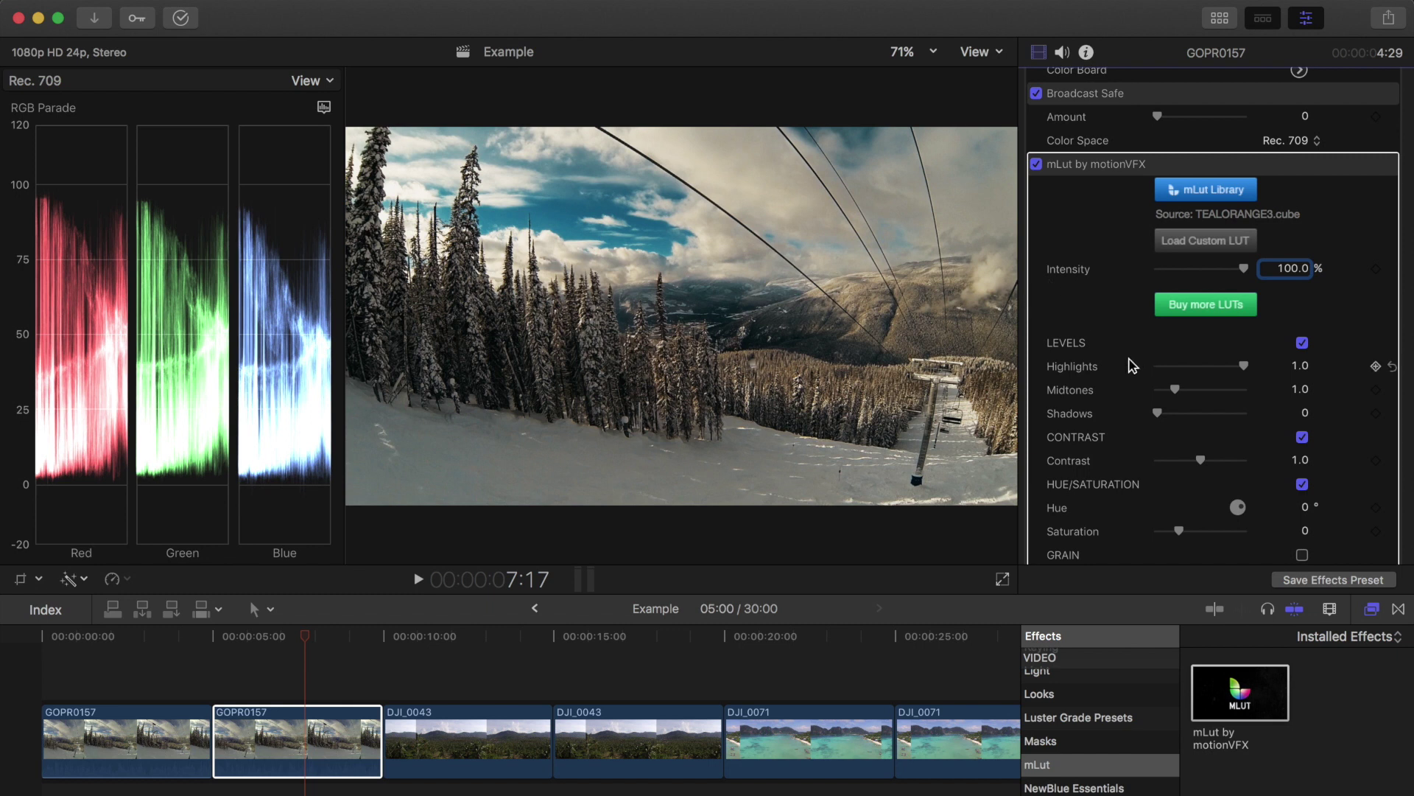
{"action": "scroll", "coordinate": [1125, 365], "scroll_direction": "down", "scroll_amount": 2}
{"action": "scroll", "coordinate": [1126, 365], "scroll_direction": "down", "scroll_amount": 2}
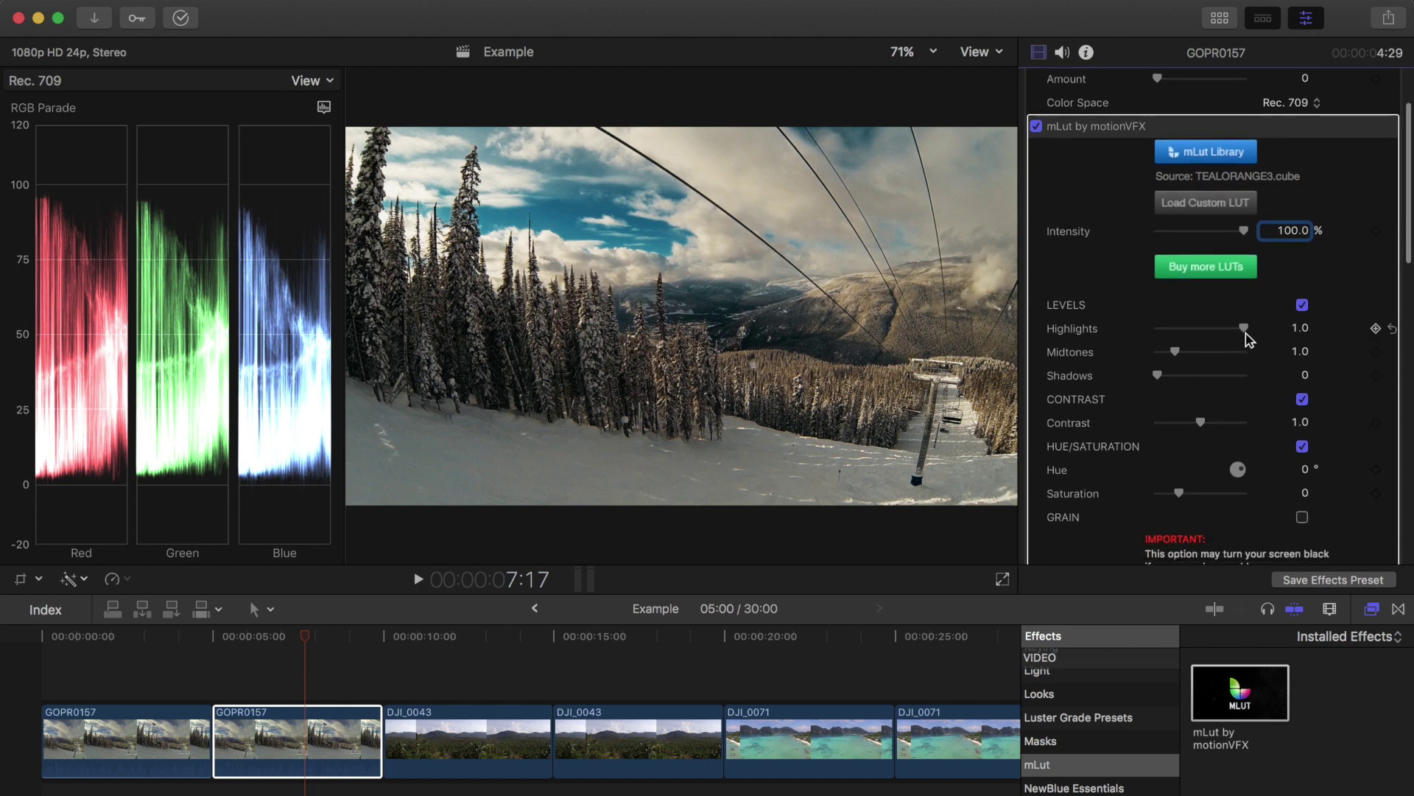
{"action": "left_click_drag", "start_coordinate": [1245, 328], "coordinate": [1224, 329]}
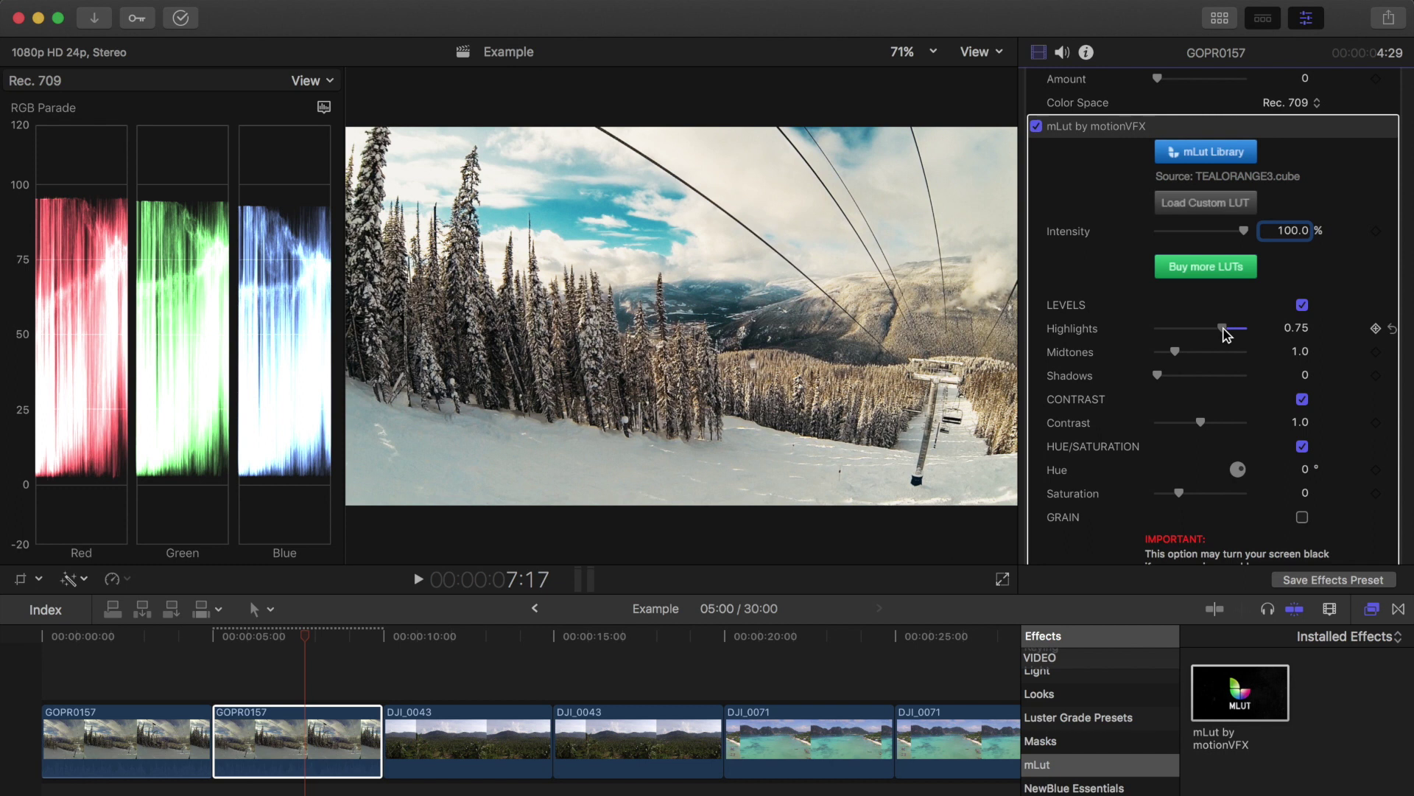
{"action": "left_click_drag", "start_coordinate": [1224, 329], "coordinate": [1230, 330]}
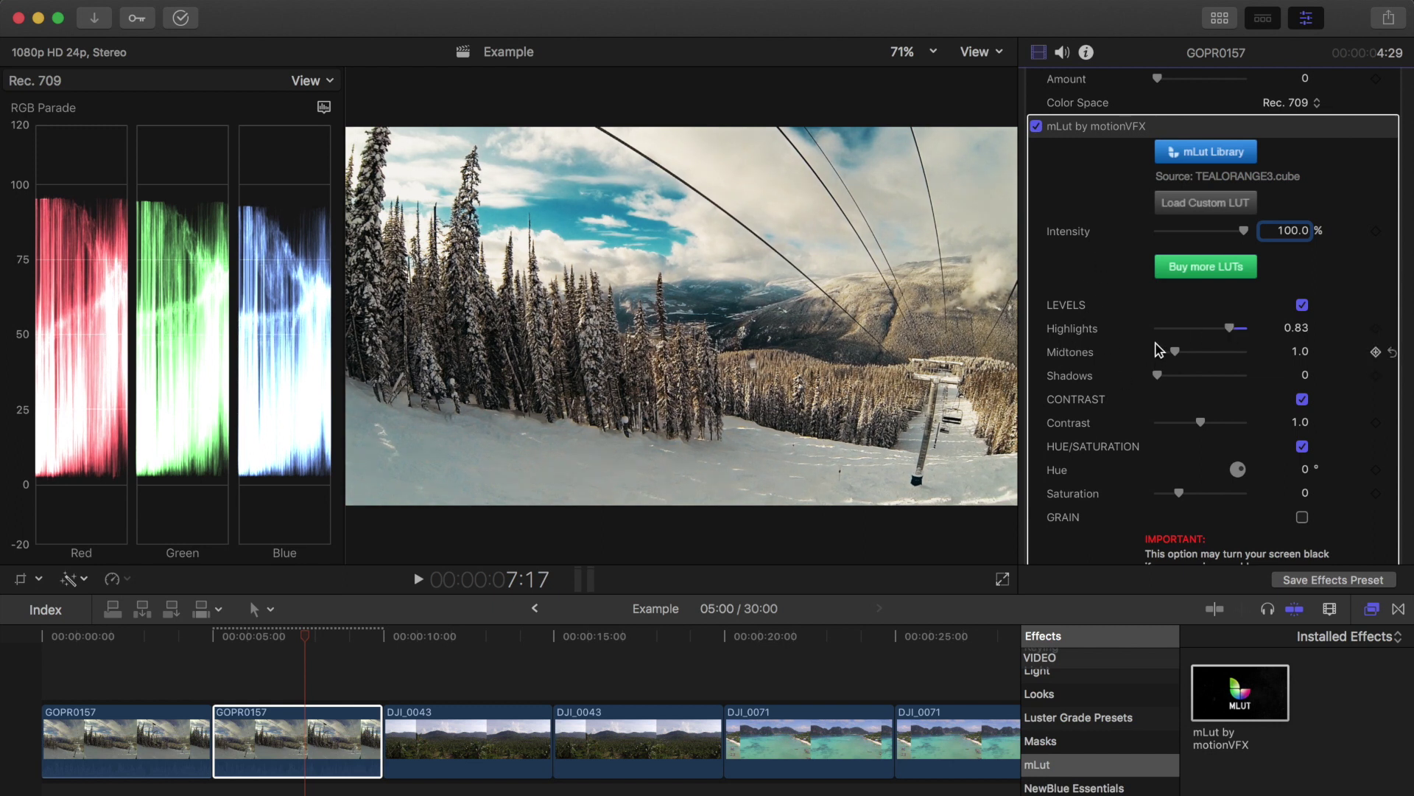
{"action": "scroll", "coordinate": [1083, 372], "scroll_direction": "down", "scroll_amount": 3}
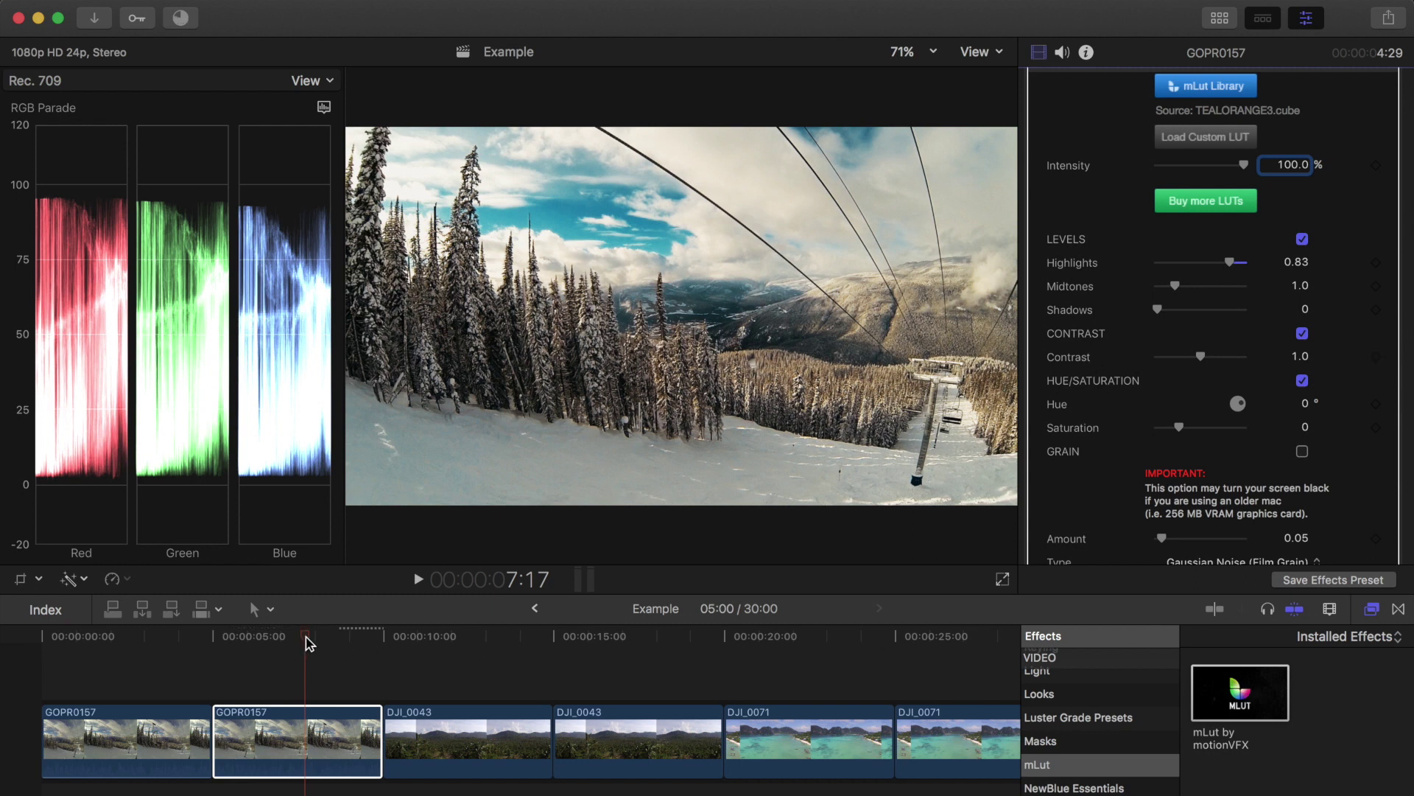
Apply mLut by motionVFX to the second DJI_0043 clip and load TEALORANGE3.cube as its custom LUT
{"action": "left_click", "coordinate": [608, 728]}
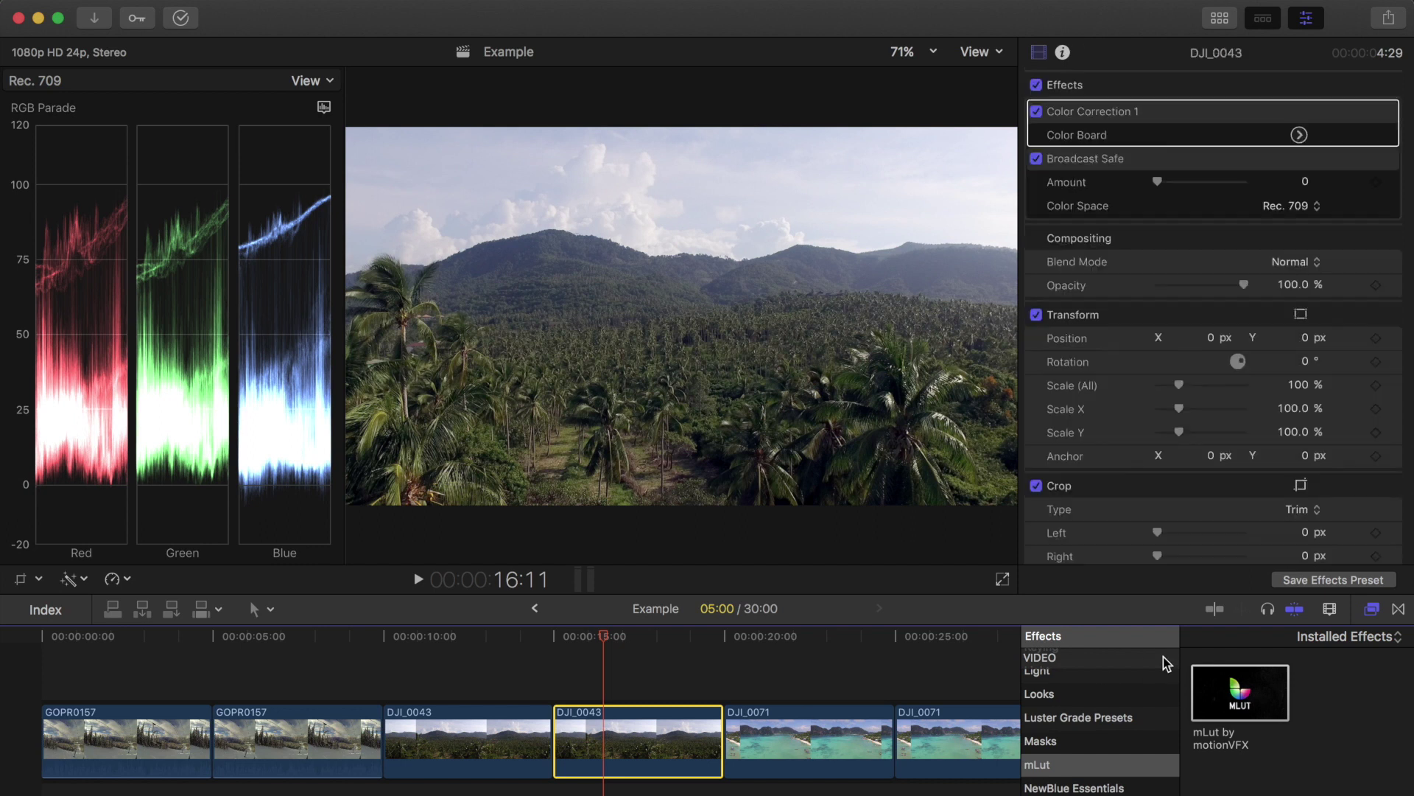
{"action": "left_click_drag", "start_coordinate": [1250, 687], "coordinate": [700, 742]}
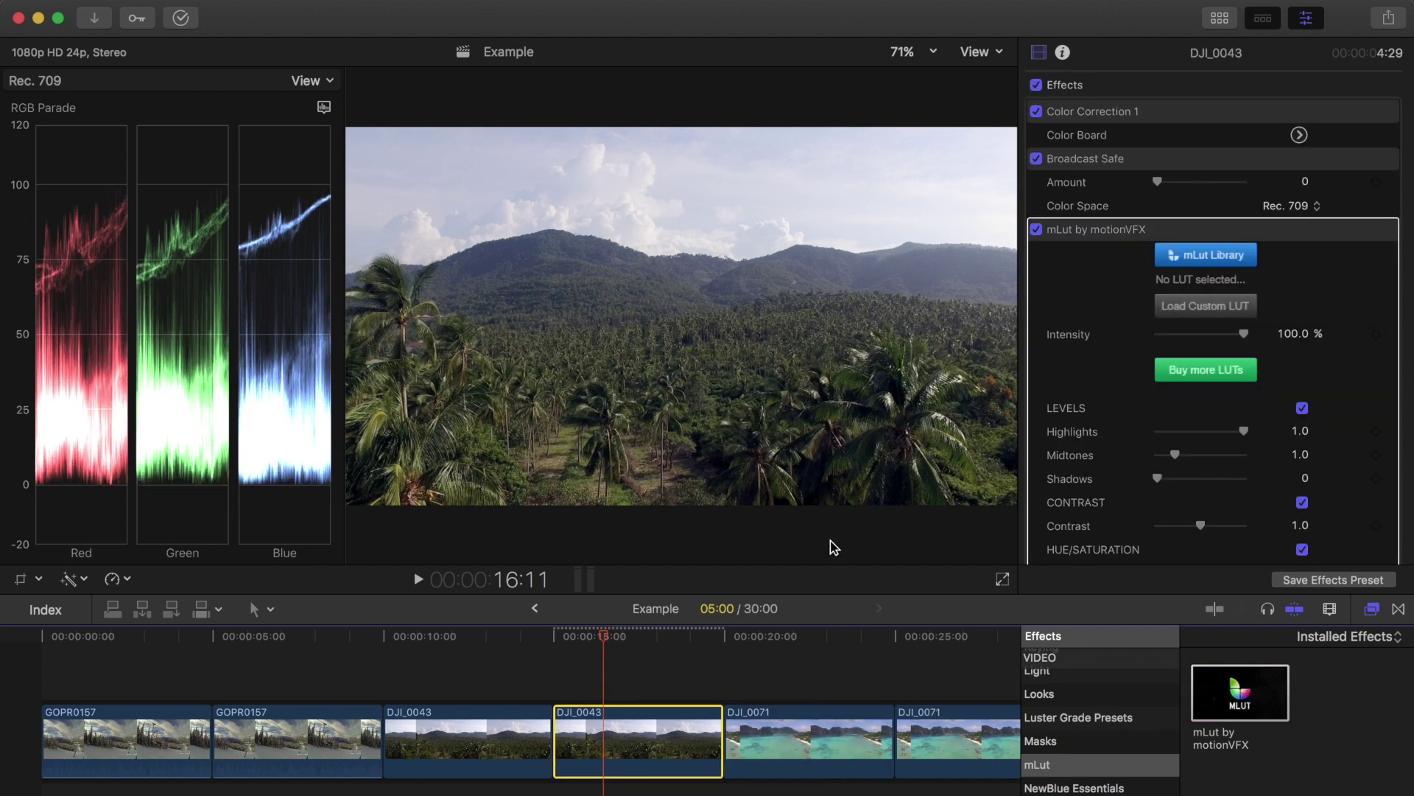
{"action": "left_click", "coordinate": [1171, 307]}
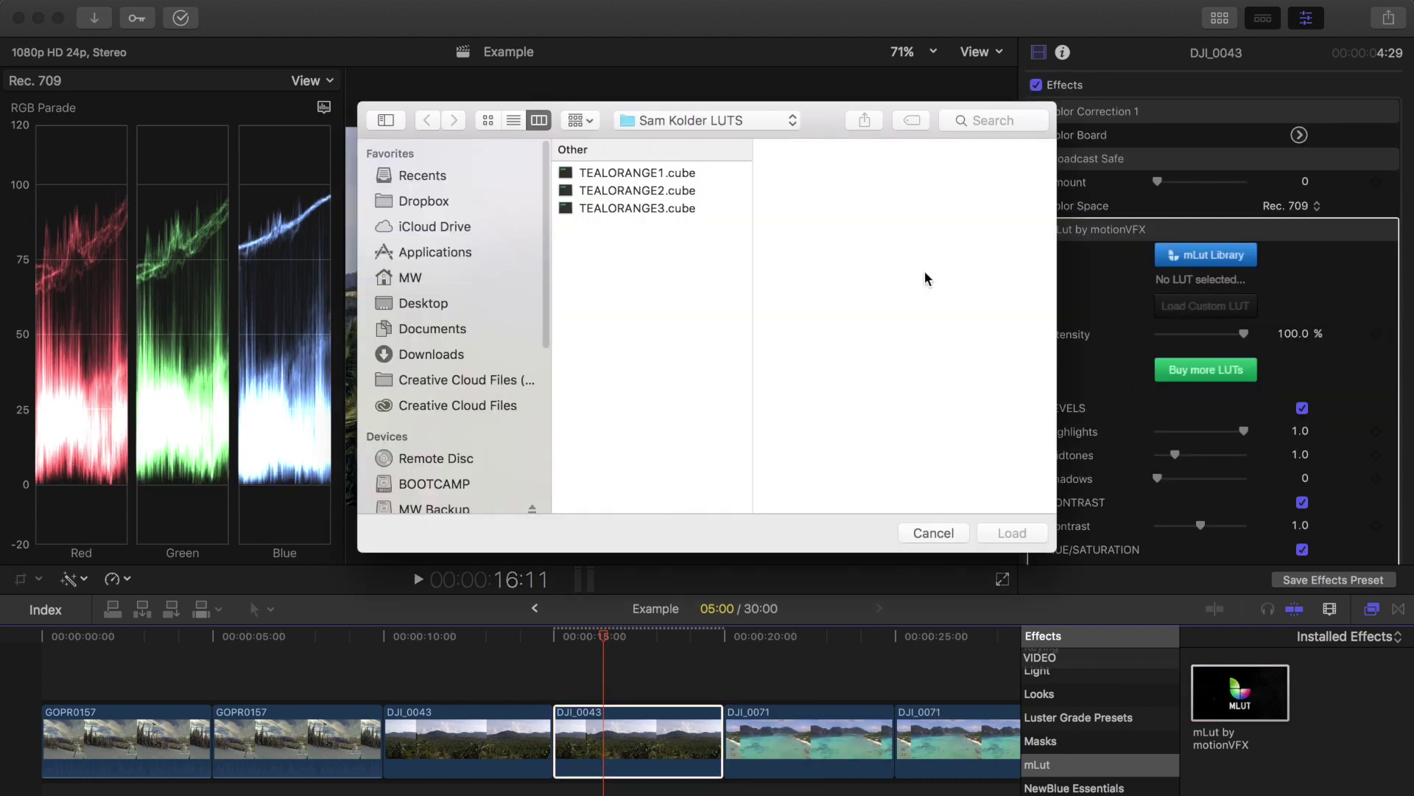
{"action": "left_click", "coordinate": [635, 208]}
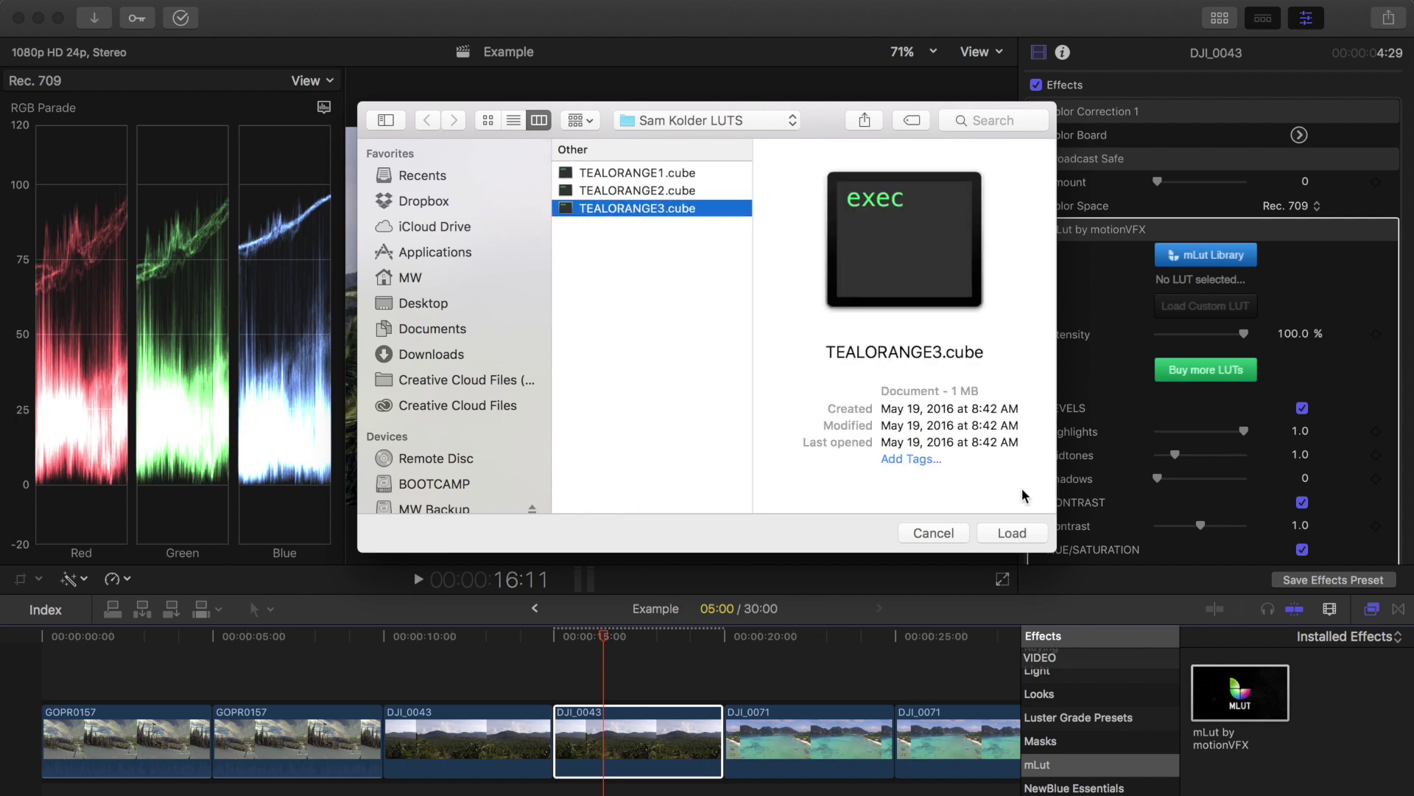
{"action": "left_click", "coordinate": [1010, 533]}
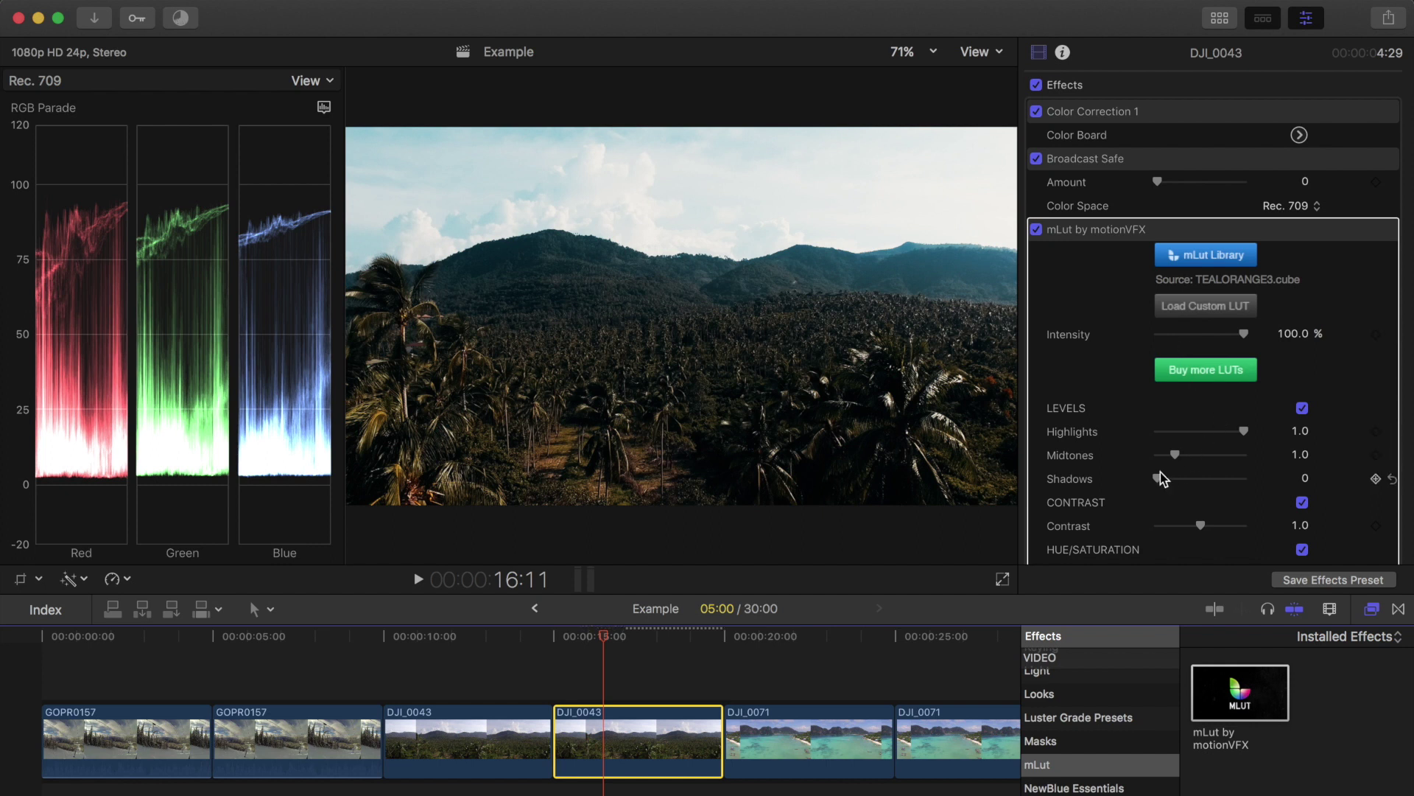
Set the second DJI_0043 clip's mLut Midtones to 1.31 and Intensity to 80%, comparing the grade with mLut disabled and enabled
{"action": "left_click_drag", "start_coordinate": [1174, 455], "coordinate": [1183, 455]}
{"action": "left_click", "coordinate": [1289, 337]}
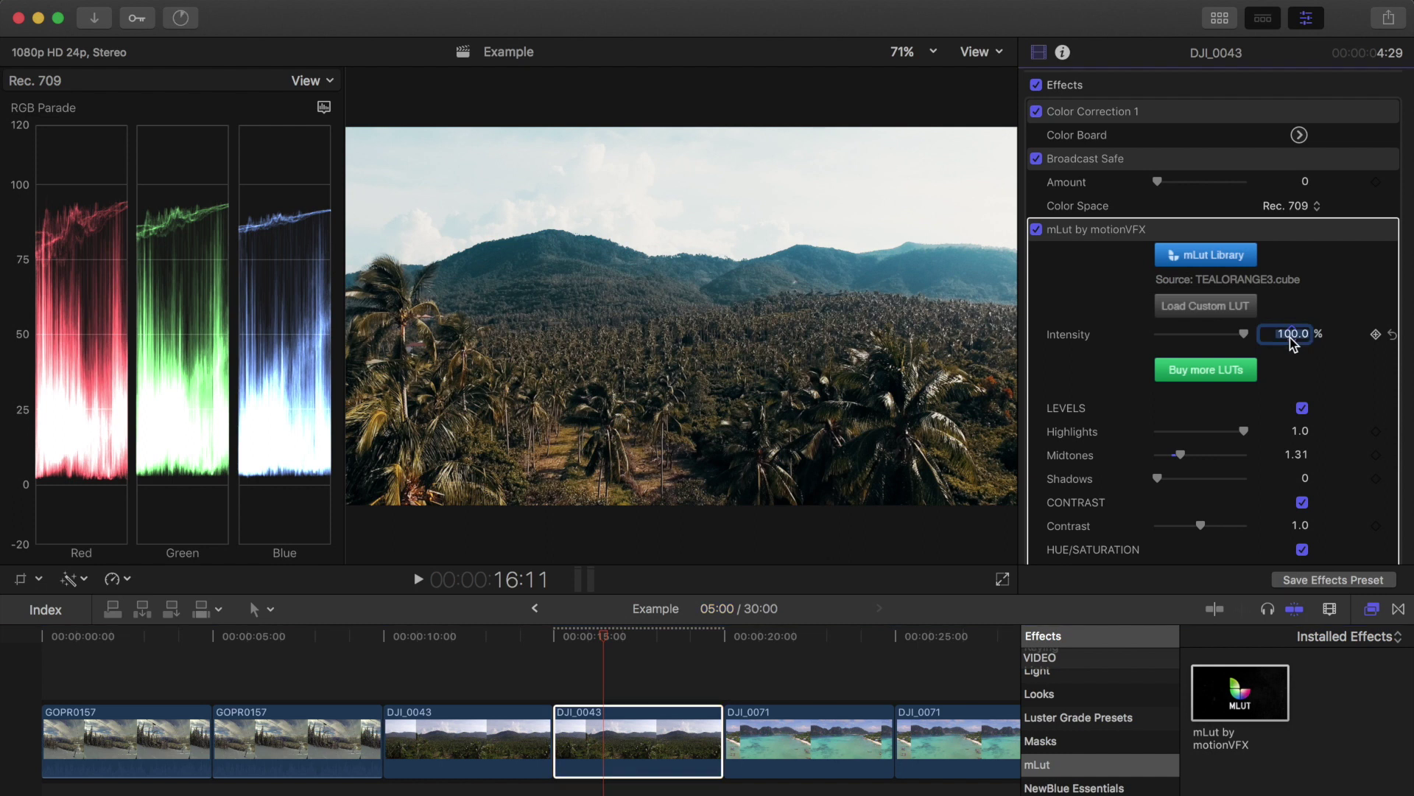
{"action": "type", "text": "80"}
{"action": "key", "text": "Return"}
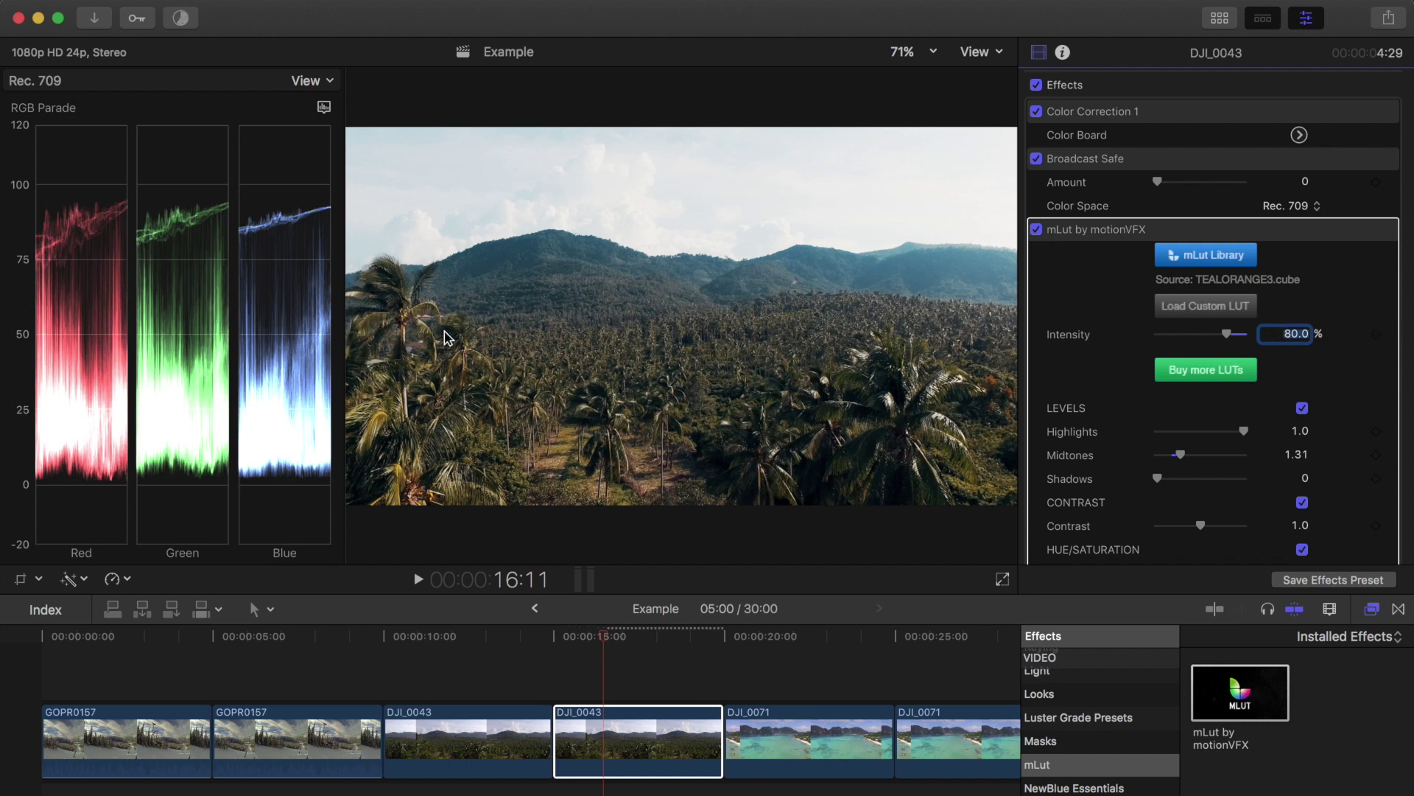
{"action": "left_click", "coordinate": [1036, 230]}
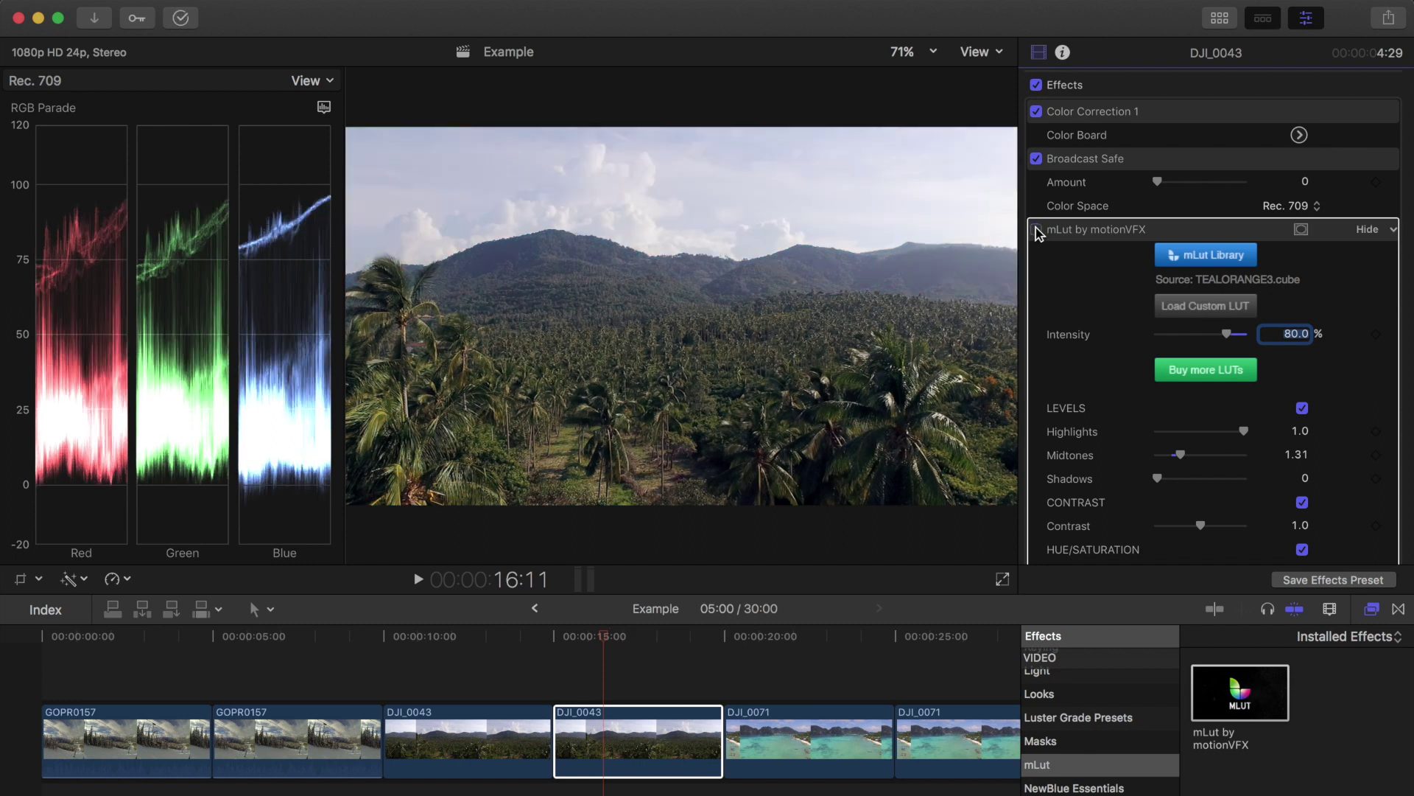
{"action": "left_click", "coordinate": [1037, 230]}
Apply mLut by motionVFX to the second DJI_0071 clip and load TEALORANGE3.cube as its custom LUT
{"action": "scroll", "coordinate": [679, 672], "scroll_direction": "right", "scroll_amount": 3}
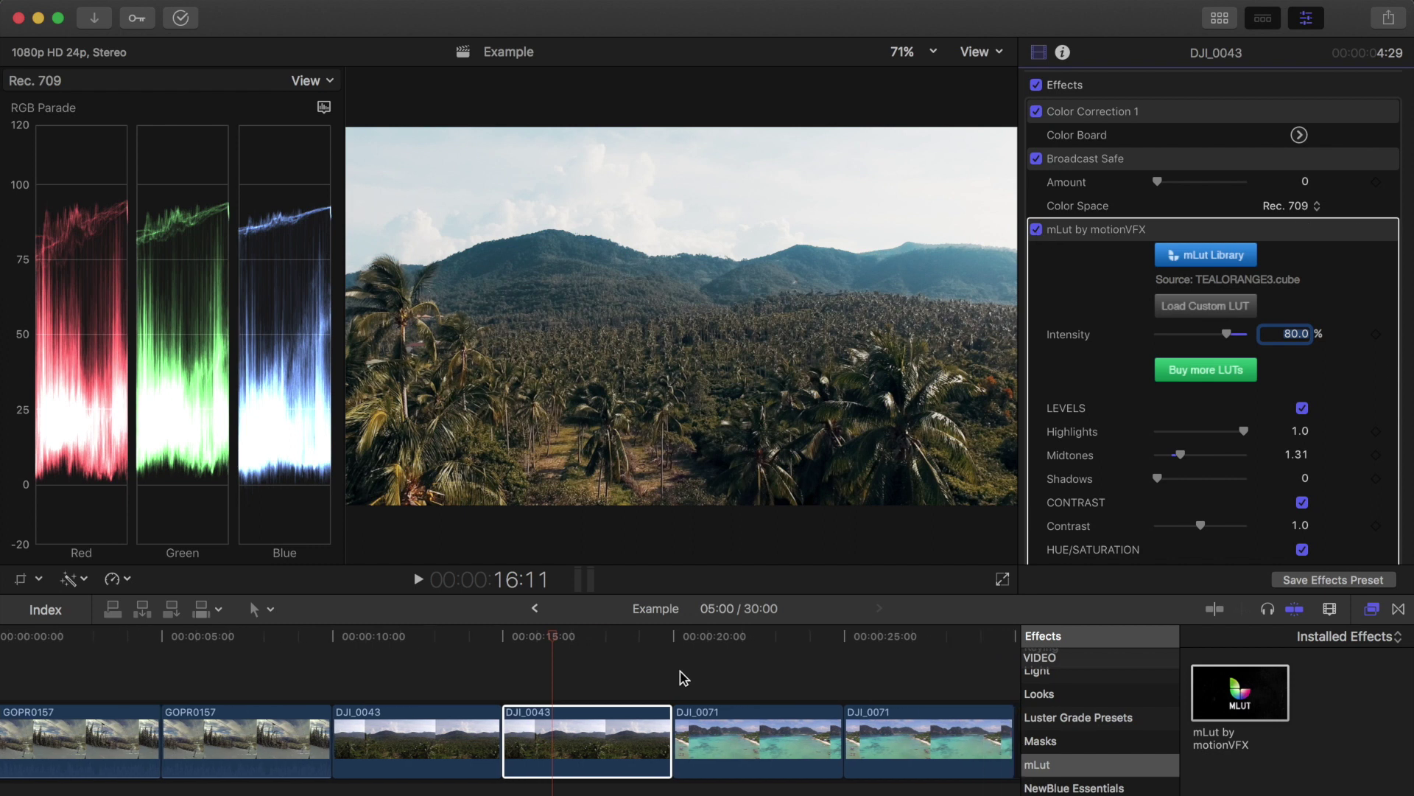
{"action": "left_click_drag", "start_coordinate": [1239, 693], "coordinate": [916, 726]}
{"action": "left_click", "coordinate": [1206, 306]}
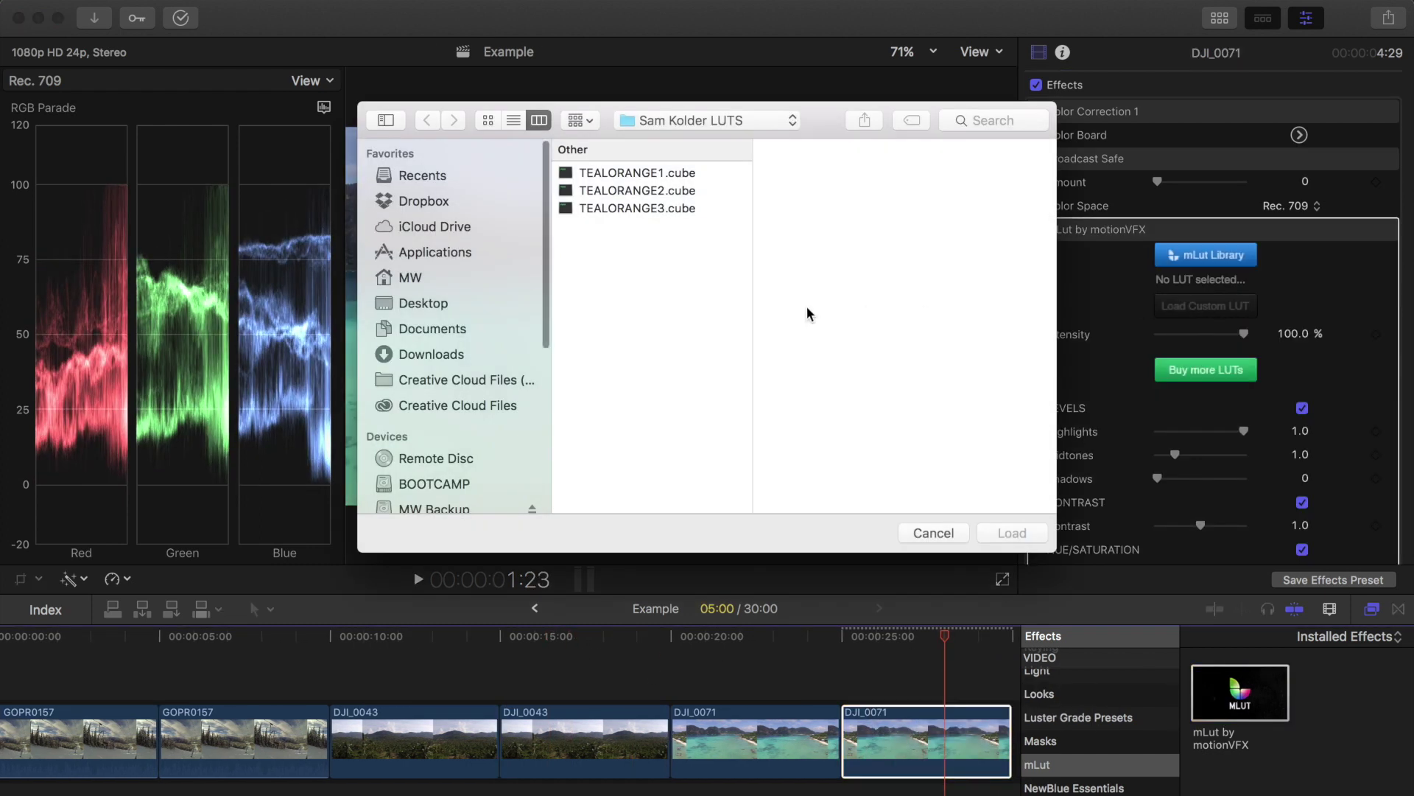
{"action": "left_click", "coordinate": [638, 209]}
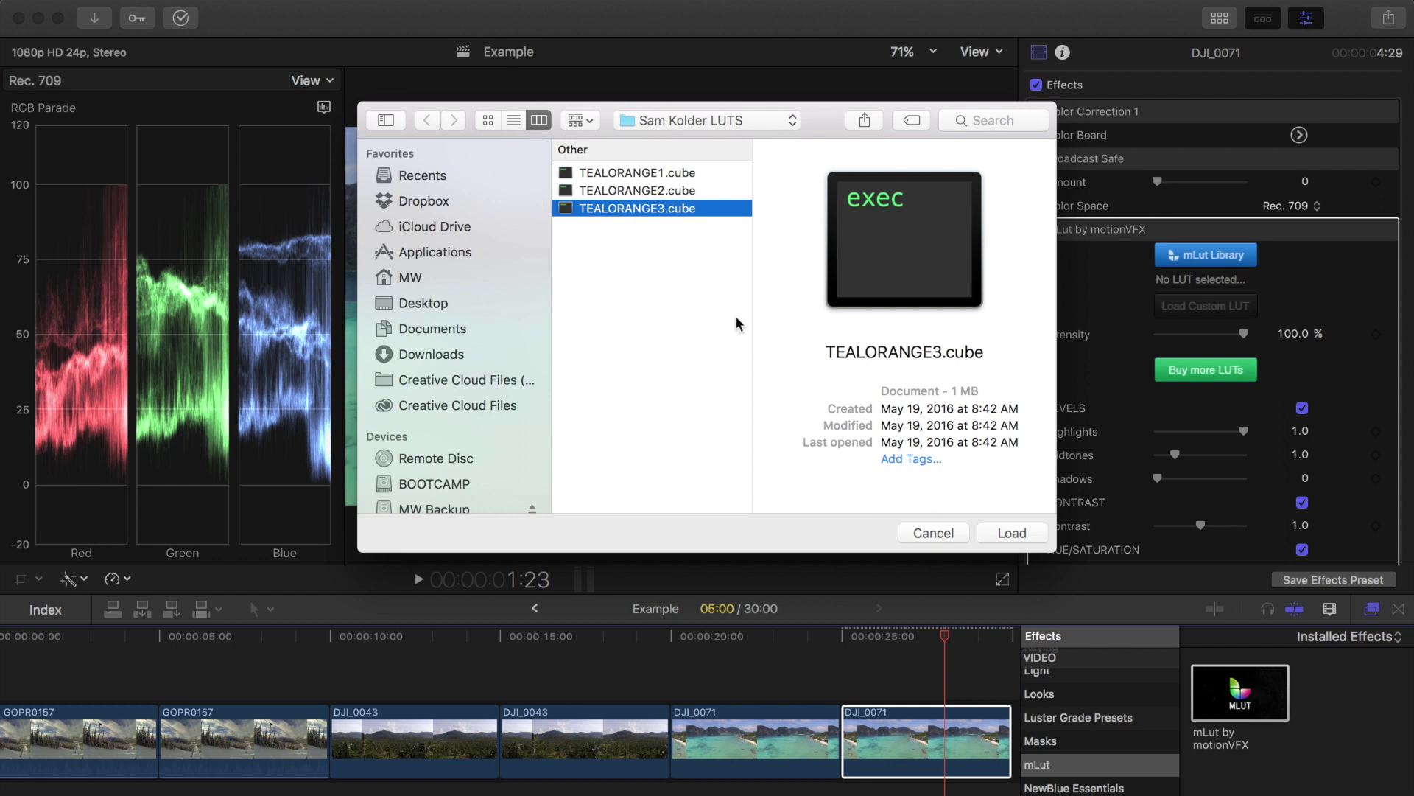
{"action": "left_click", "coordinate": [1010, 533]}
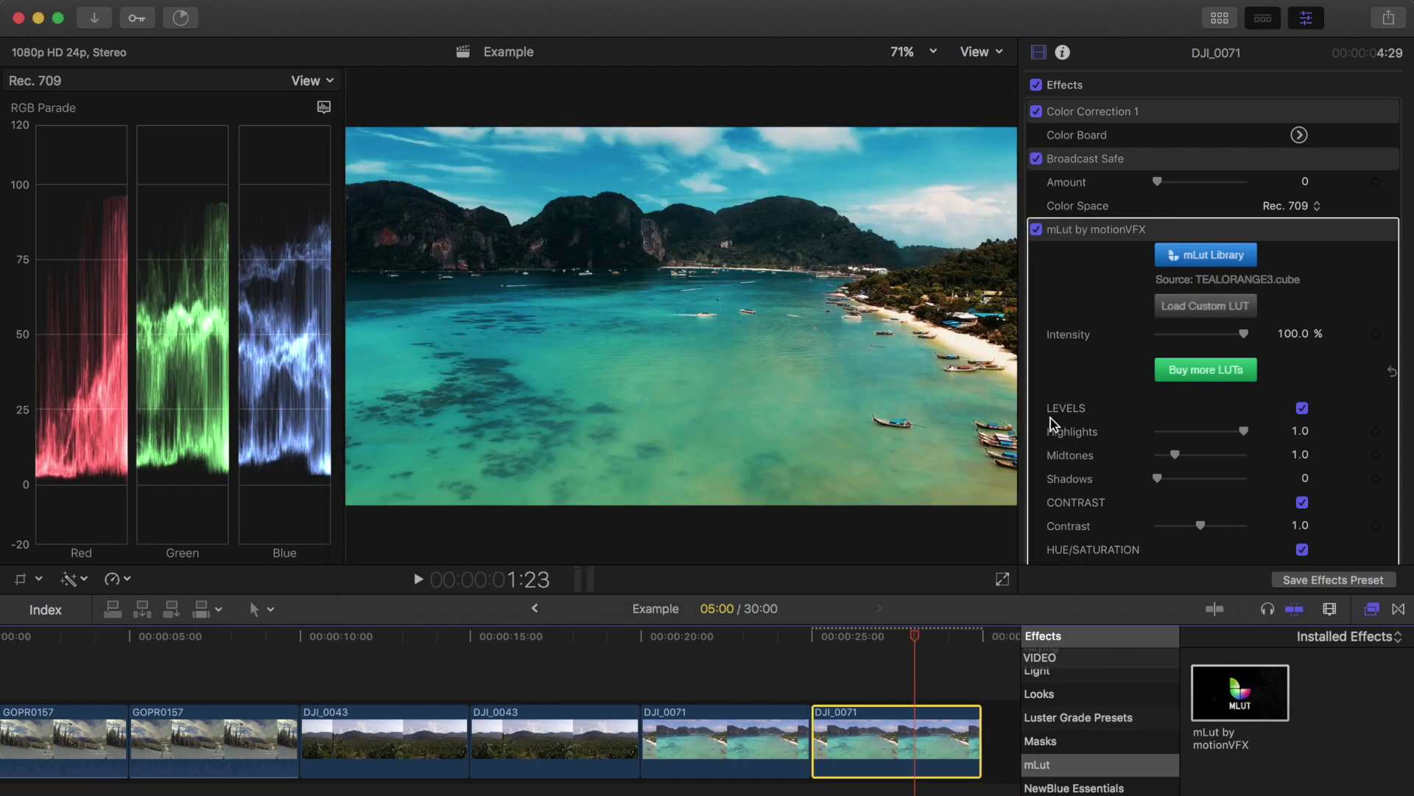
{"action": "left_click_drag", "start_coordinate": [909, 642], "coordinate": [900, 646]}
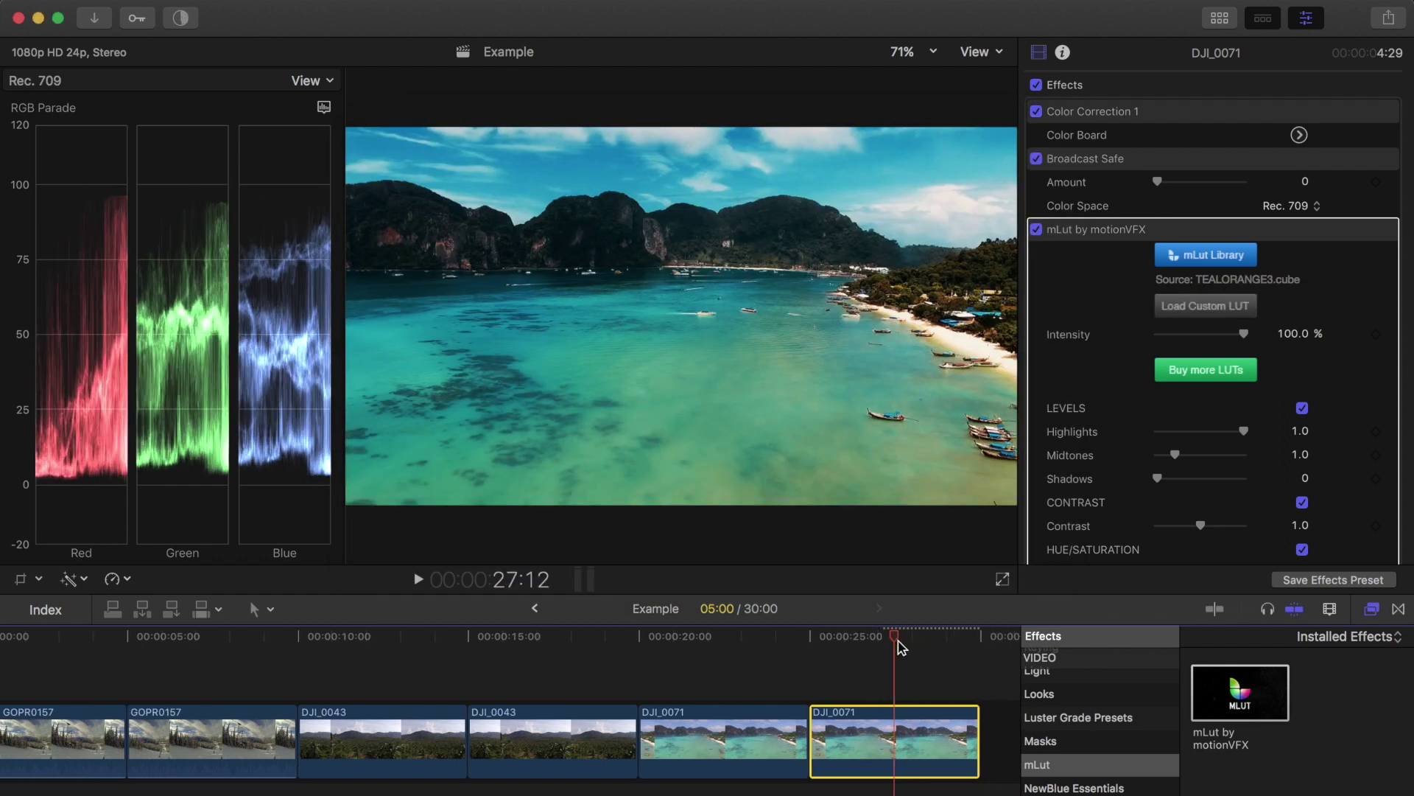
Set the second DJI_0071 clip's mLut Intensity to 70% and its Levels Highlights to 0.78
{"action": "left_click", "coordinate": [1292, 334]}
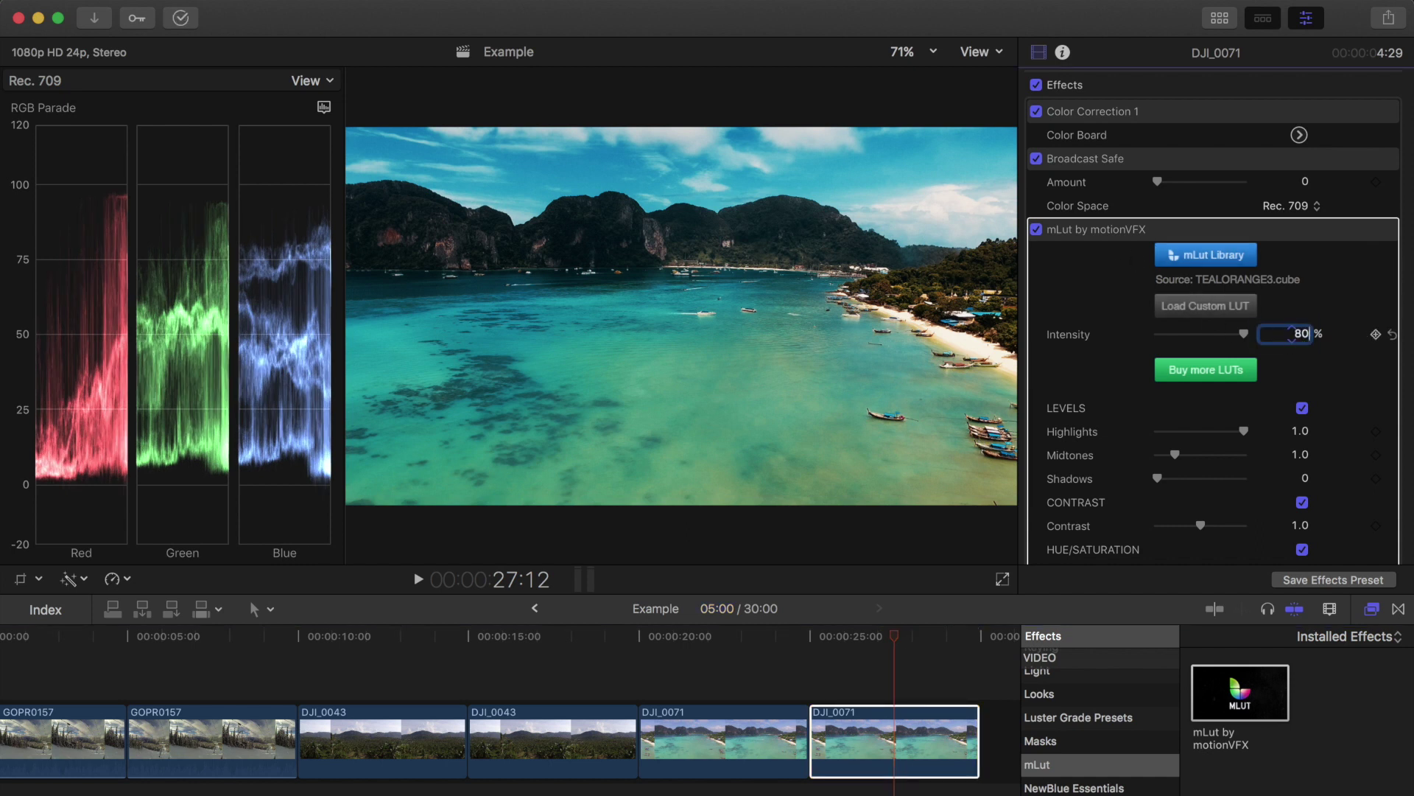
{"action": "key", "text": "Return"}
{"action": "type", "text": "7"}
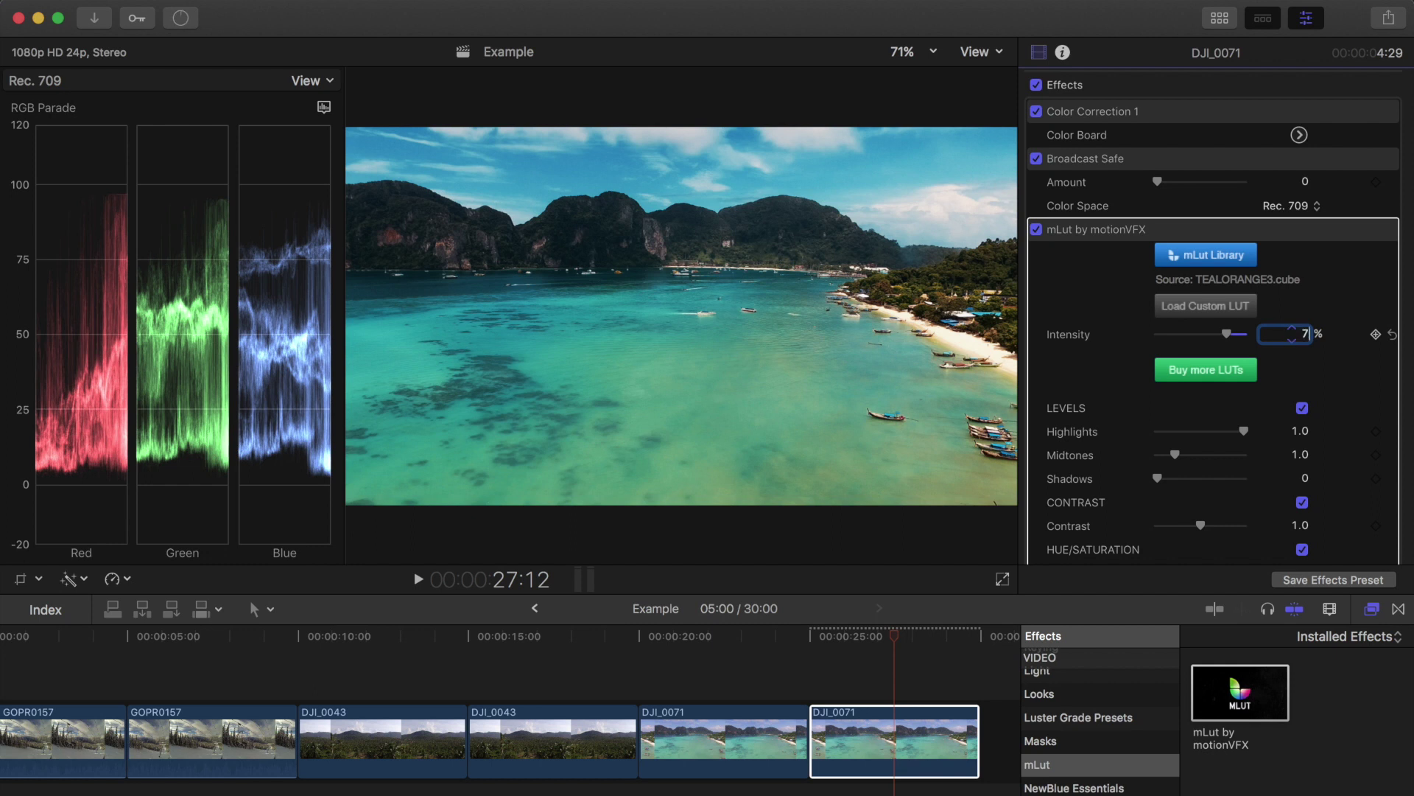
{"action": "key", "text": "Return"}
{"action": "left_click_drag", "start_coordinate": [1244, 433], "coordinate": [1227, 440]}
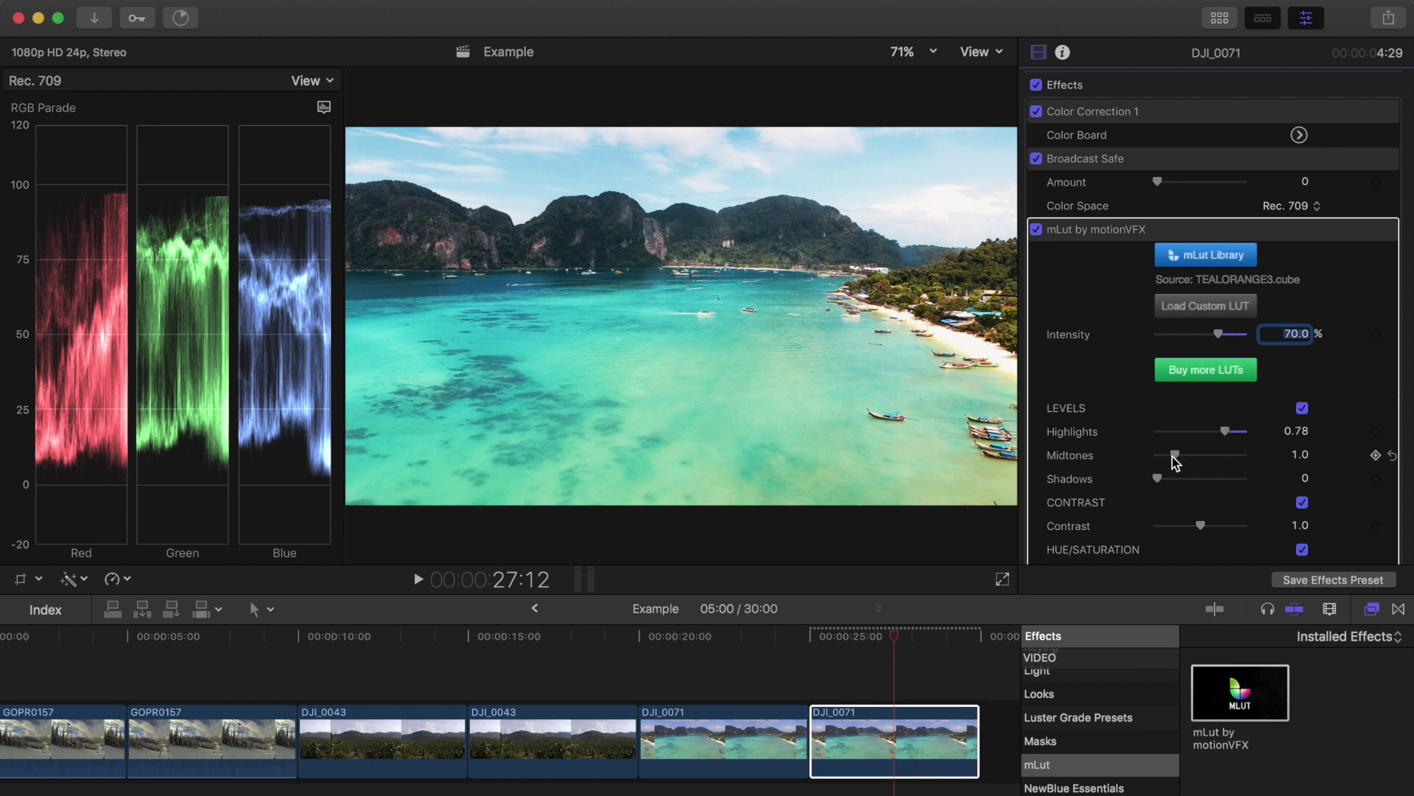
Set the second DJI_0071 clip's mLut Shadows to 0.02 and Contrast to 0.94
{"action": "left_click_drag", "start_coordinate": [1158, 479], "coordinate": [1162, 479]}
{"action": "scroll", "coordinate": [1164, 477], "scroll_direction": "down", "scroll_amount": 1}
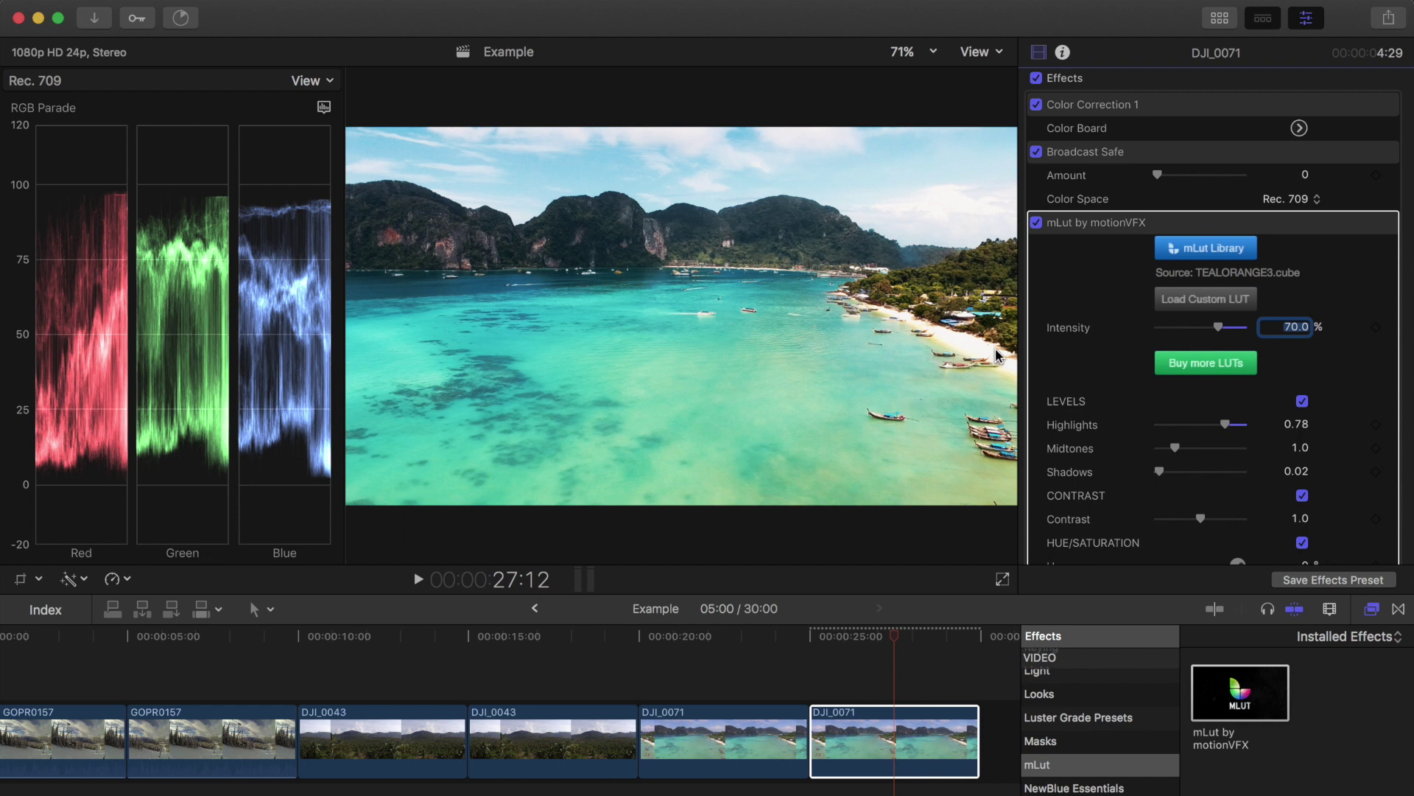
{"action": "scroll", "coordinate": [1091, 387], "scroll_direction": "down", "scroll_amount": 3}
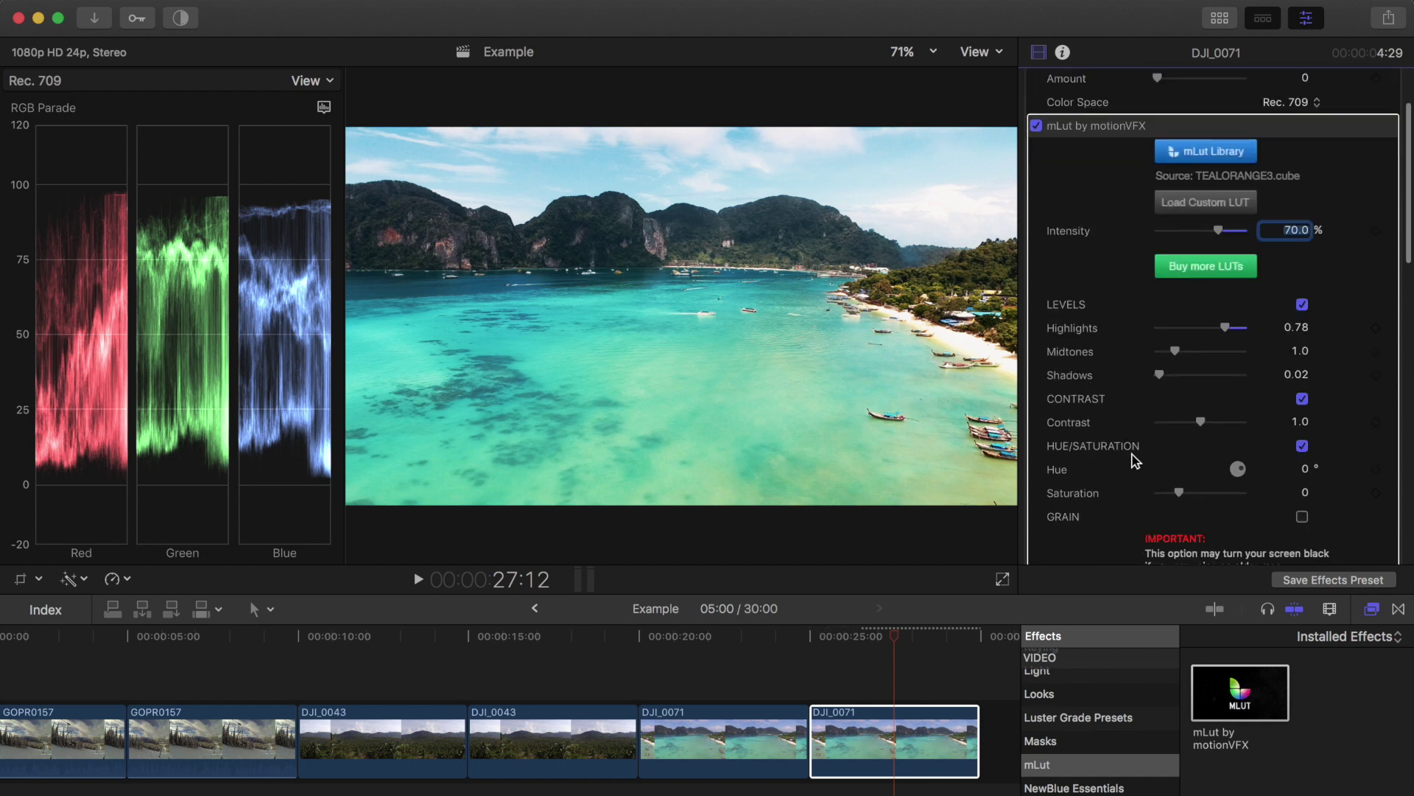
{"action": "left_click_drag", "start_coordinate": [1204, 422], "coordinate": [1199, 422]}
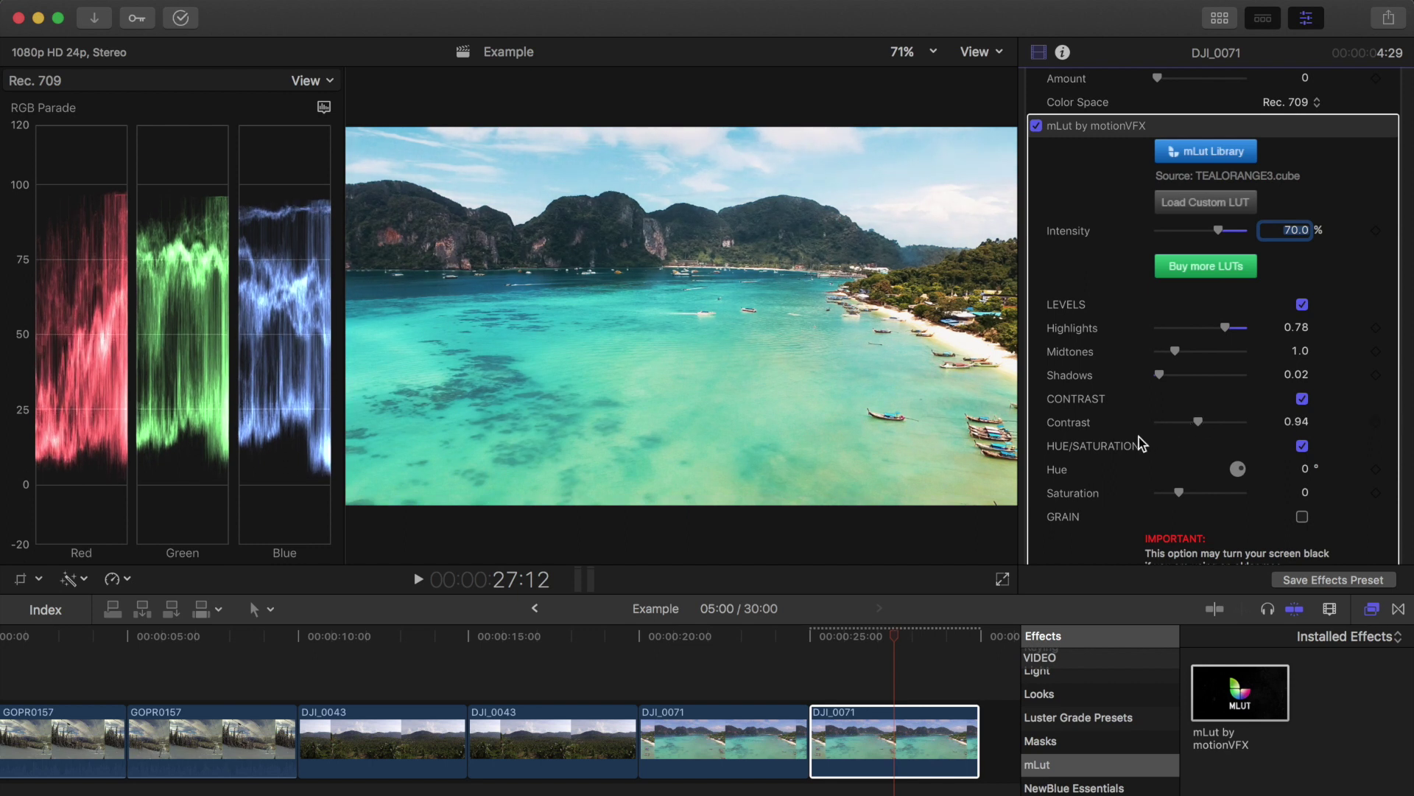
Set the mLut grain Amount to 0 on the second DJI_0071 clip and the second DJI_0043 clip
{"action": "scroll", "coordinate": [1139, 435], "scroll_direction": "down", "scroll_amount": 6}
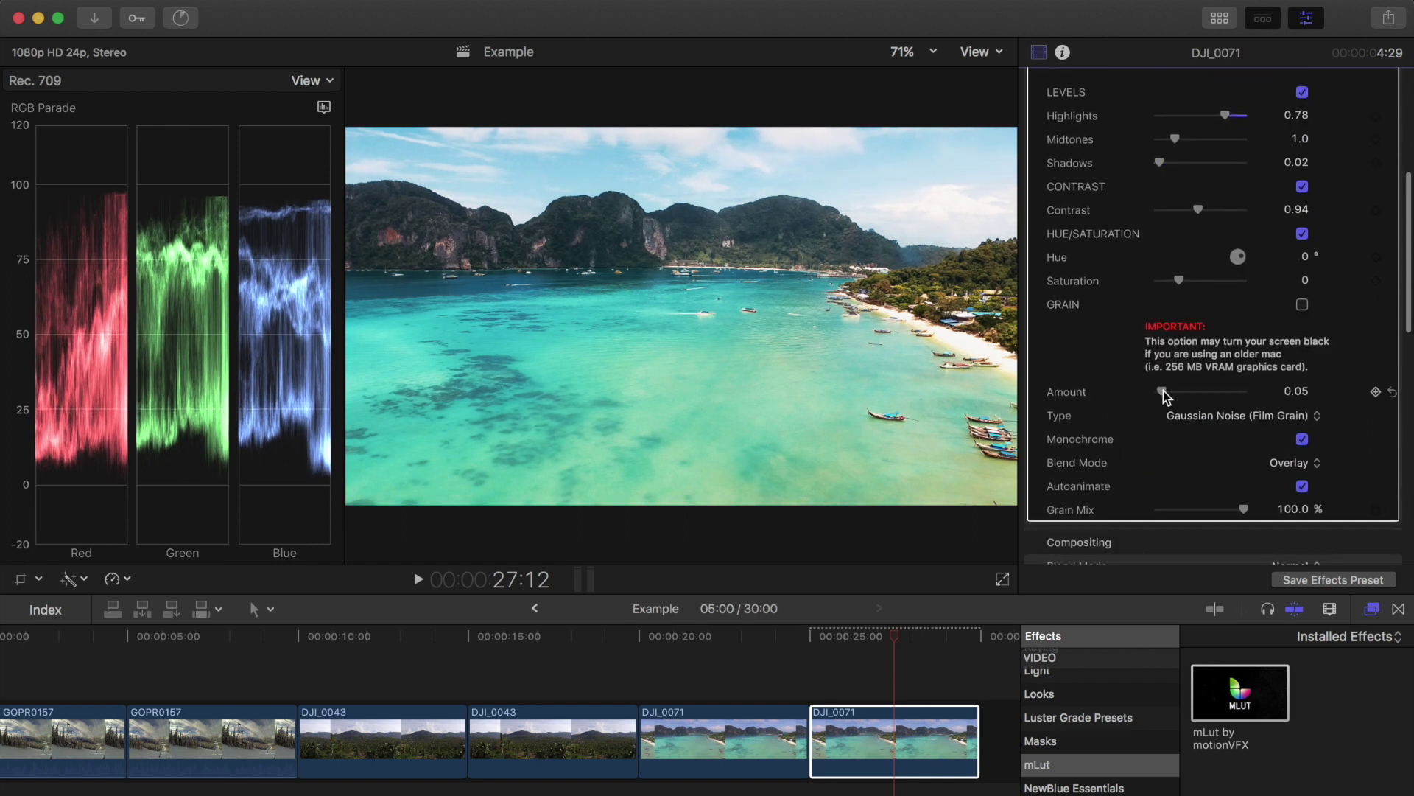
{"action": "left_click_drag", "start_coordinate": [1162, 391], "coordinate": [1084, 399]}
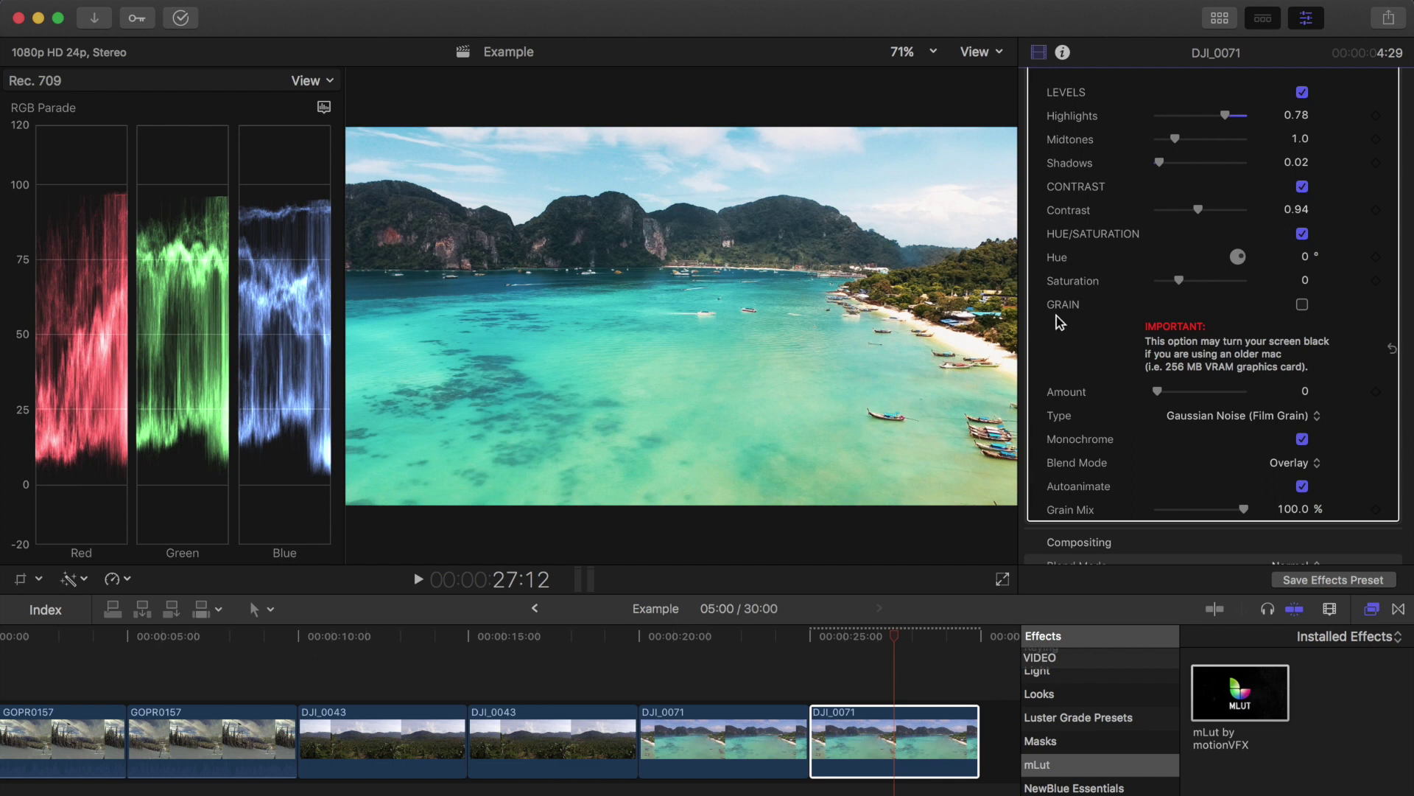
{"action": "left_click_drag", "start_coordinate": [895, 645], "coordinate": [537, 641]}
{"action": "left_click", "coordinate": [542, 737]}
{"action": "scroll", "coordinate": [1179, 383], "scroll_direction": "down", "scroll_amount": 2}
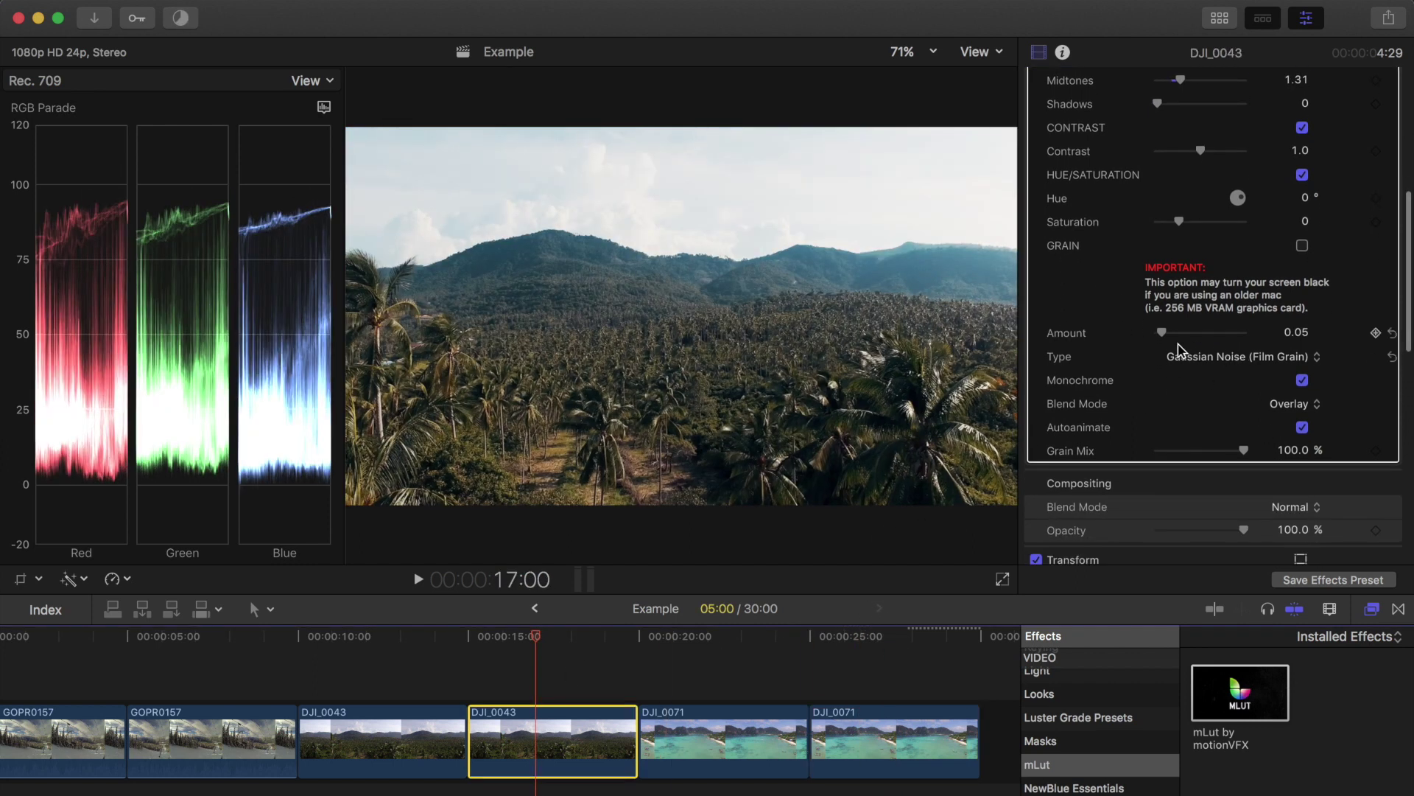
{"action": "left_click_drag", "start_coordinate": [1162, 332], "coordinate": [1075, 330]}
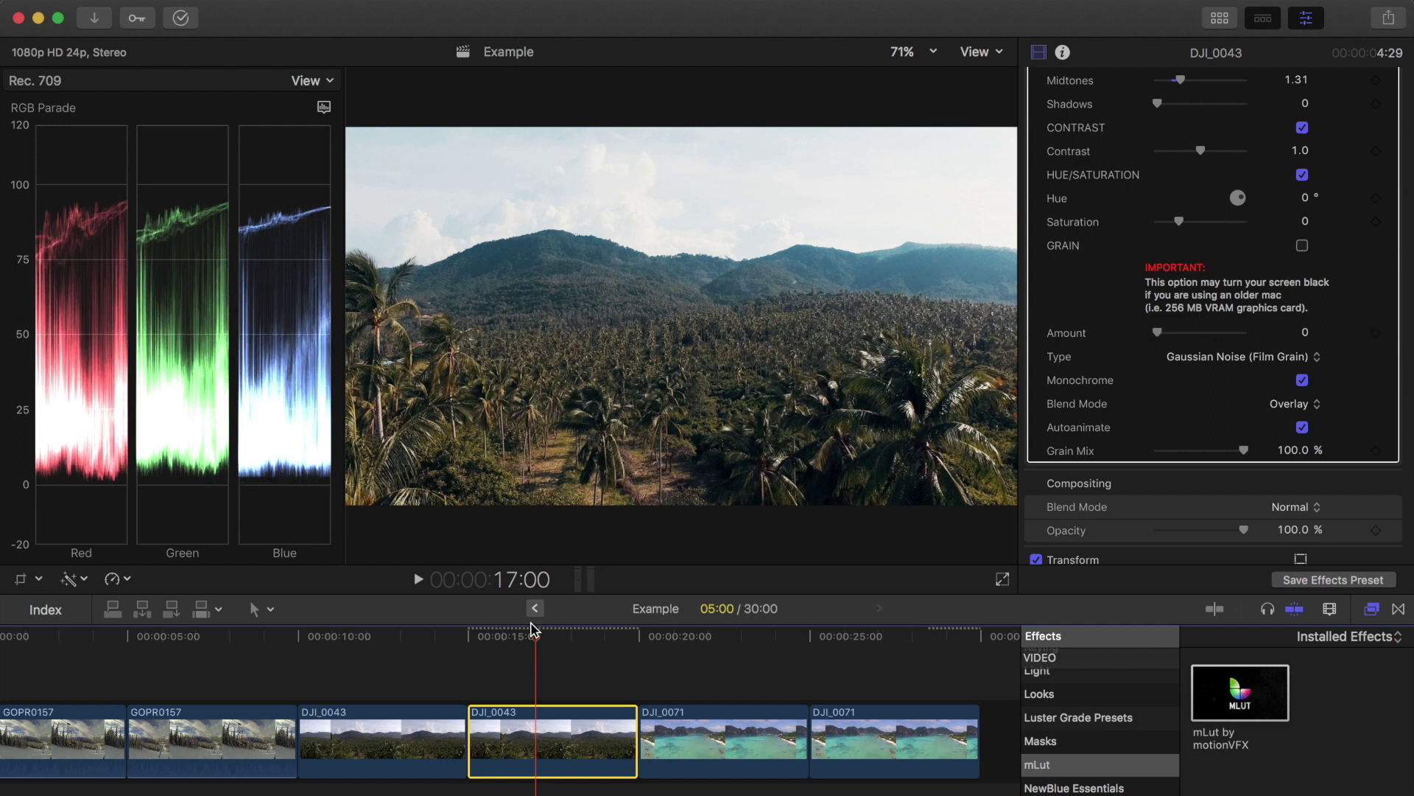
Set the mLut grain Amount to 0 on the second GOPR0157 clip
{"action": "left_click_drag", "start_coordinate": [536, 642], "coordinate": [201, 696]}
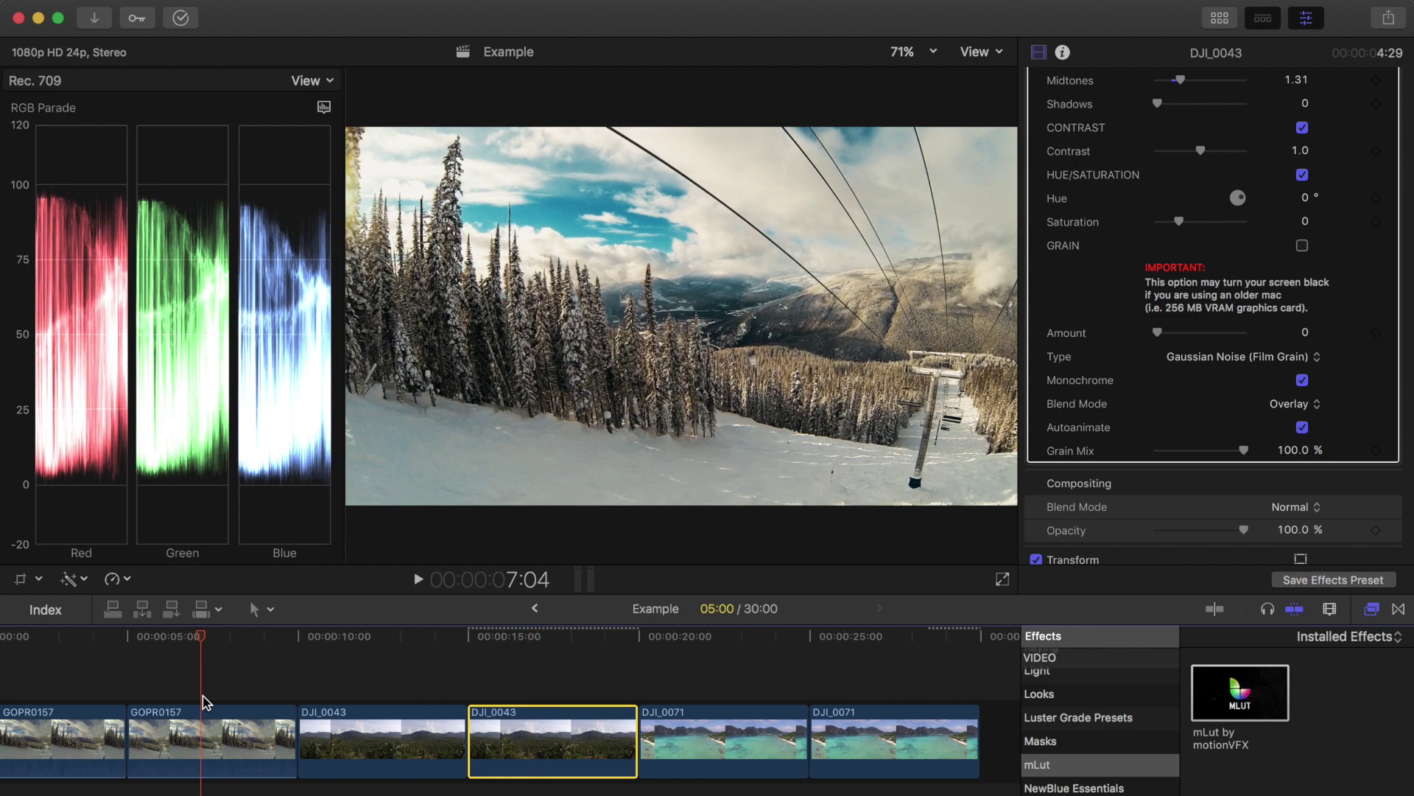
{"action": "left_click", "coordinate": [215, 732]}
{"action": "scroll", "coordinate": [1063, 452], "scroll_direction": "down", "scroll_amount": 10}
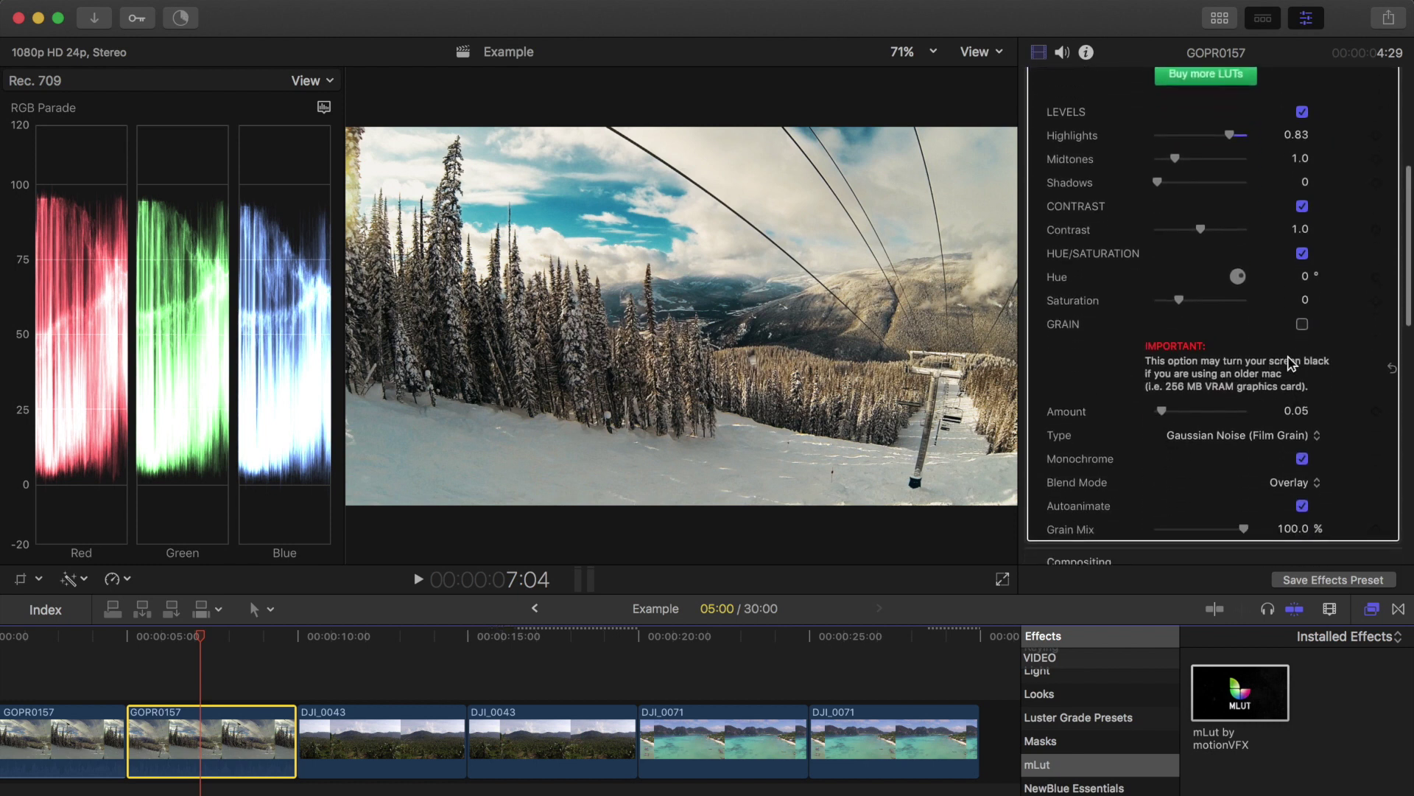
{"action": "left_click_drag", "start_coordinate": [1163, 411], "coordinate": [1151, 411]}
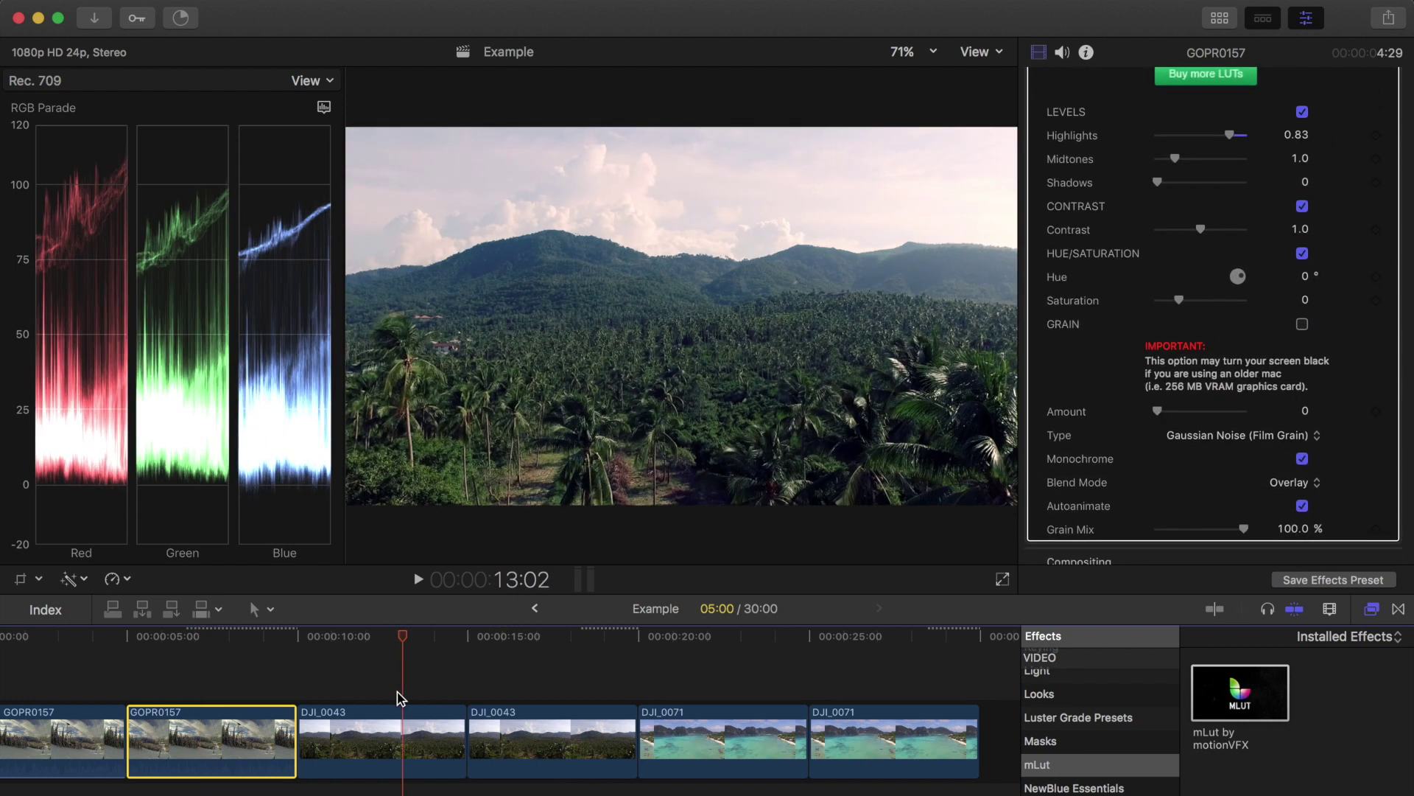
Review the graded DJI_0043 and DJI_0071 clips along the timeline, ending at the start of the second DJI_0071 clip
{"action": "left_click", "coordinate": [380, 697]}
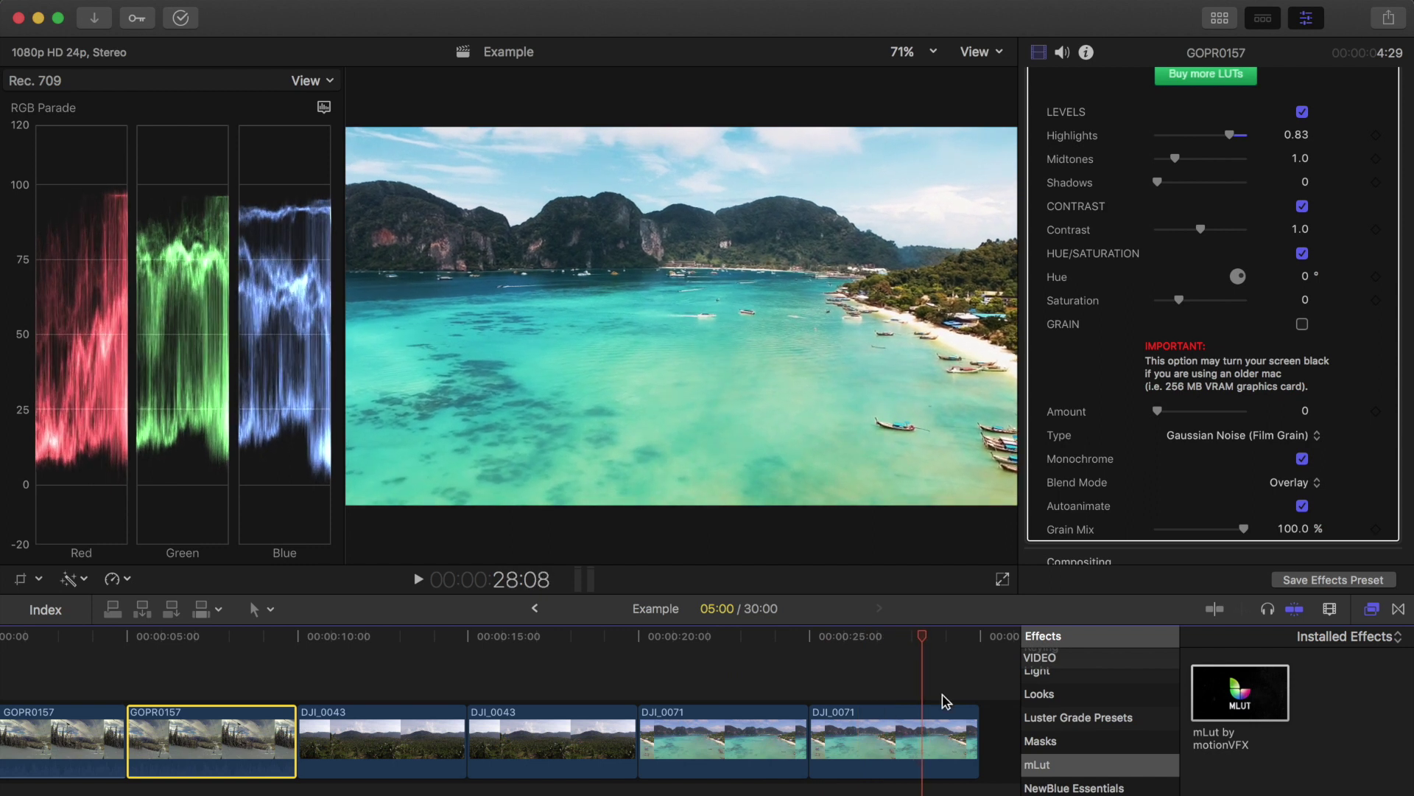
{"action": "scroll", "coordinate": [884, 686], "scroll_direction": "left", "scroll_amount": 3}
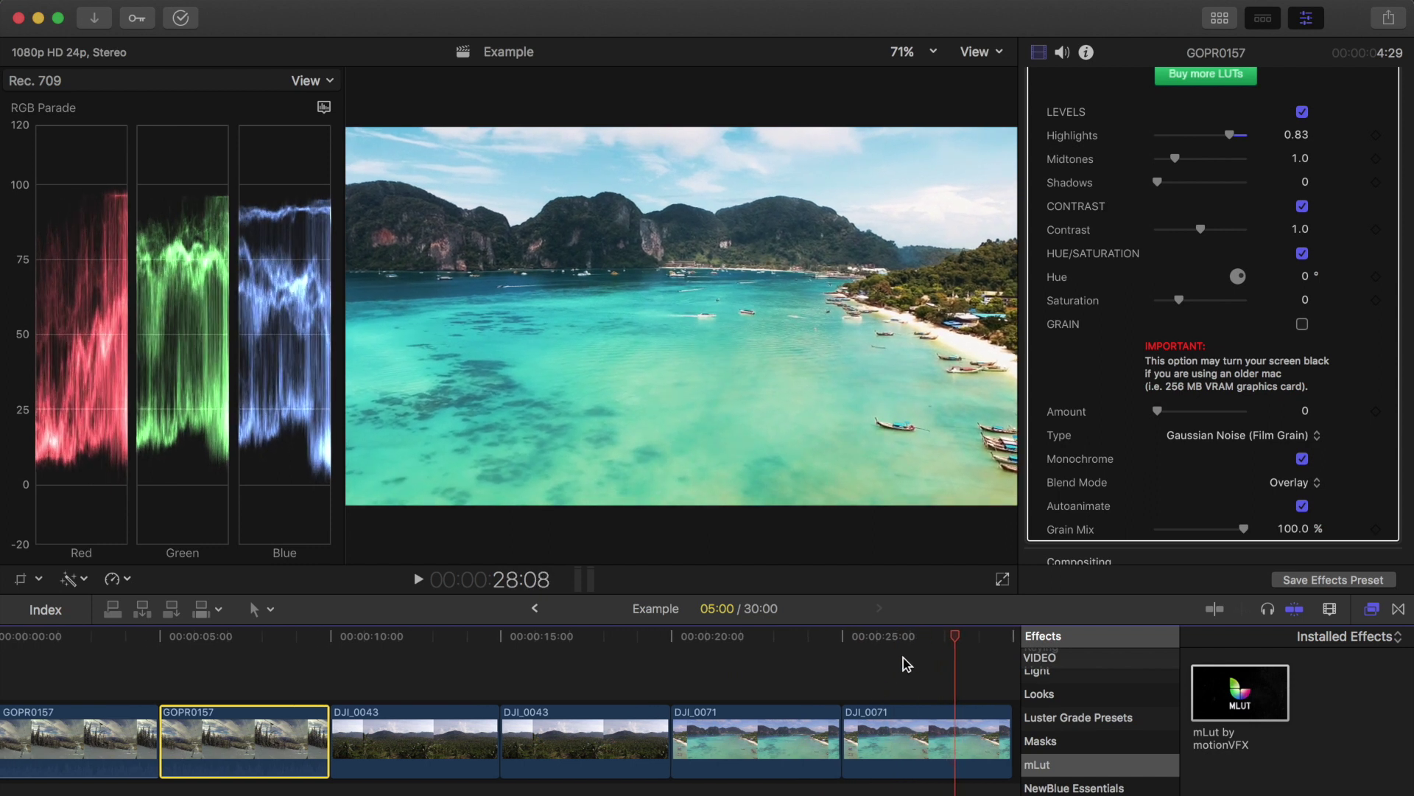
{"action": "scroll", "coordinate": [1053, 468], "scroll_direction": "up", "scroll_amount": 3}
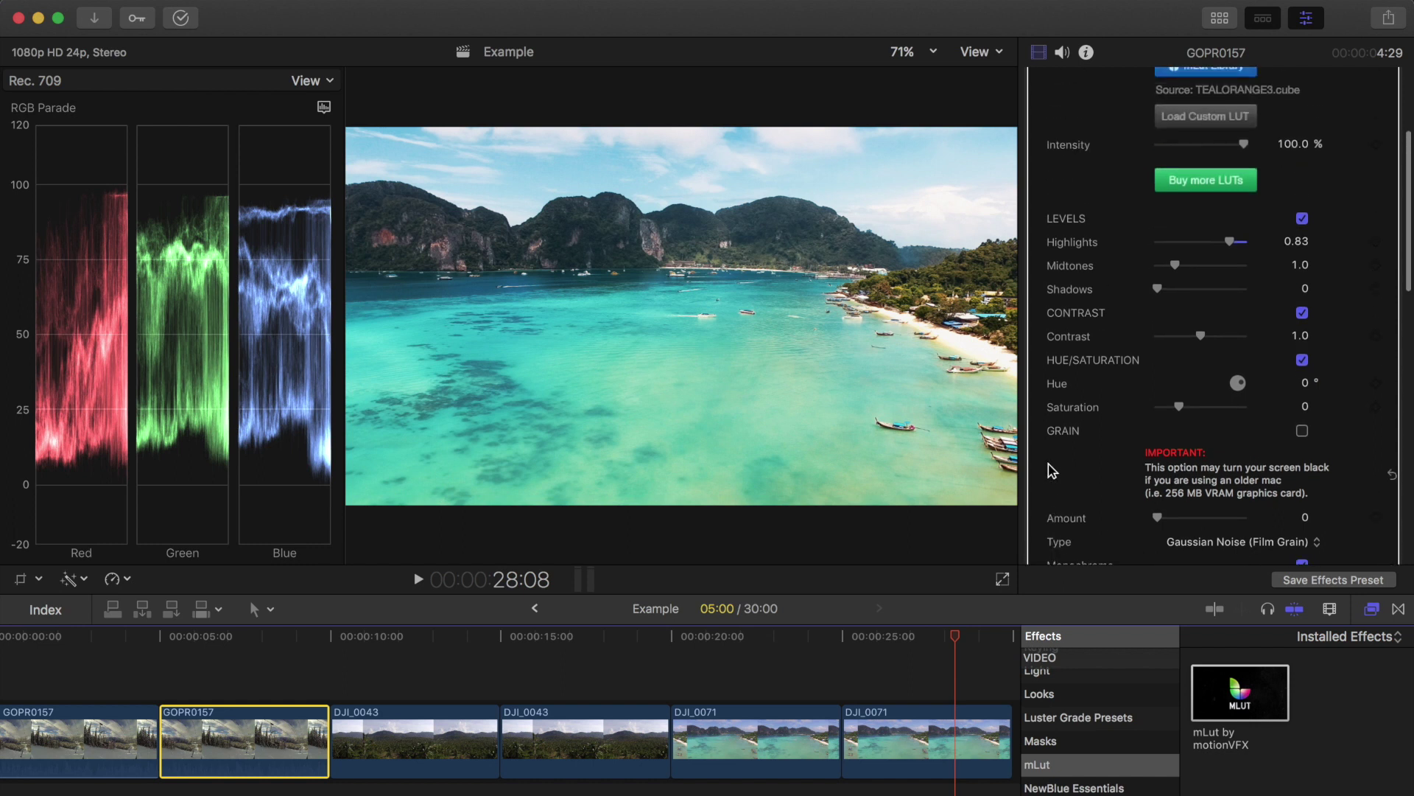
{"action": "scroll", "coordinate": [1052, 470], "scroll_direction": "up", "scroll_amount": 3}
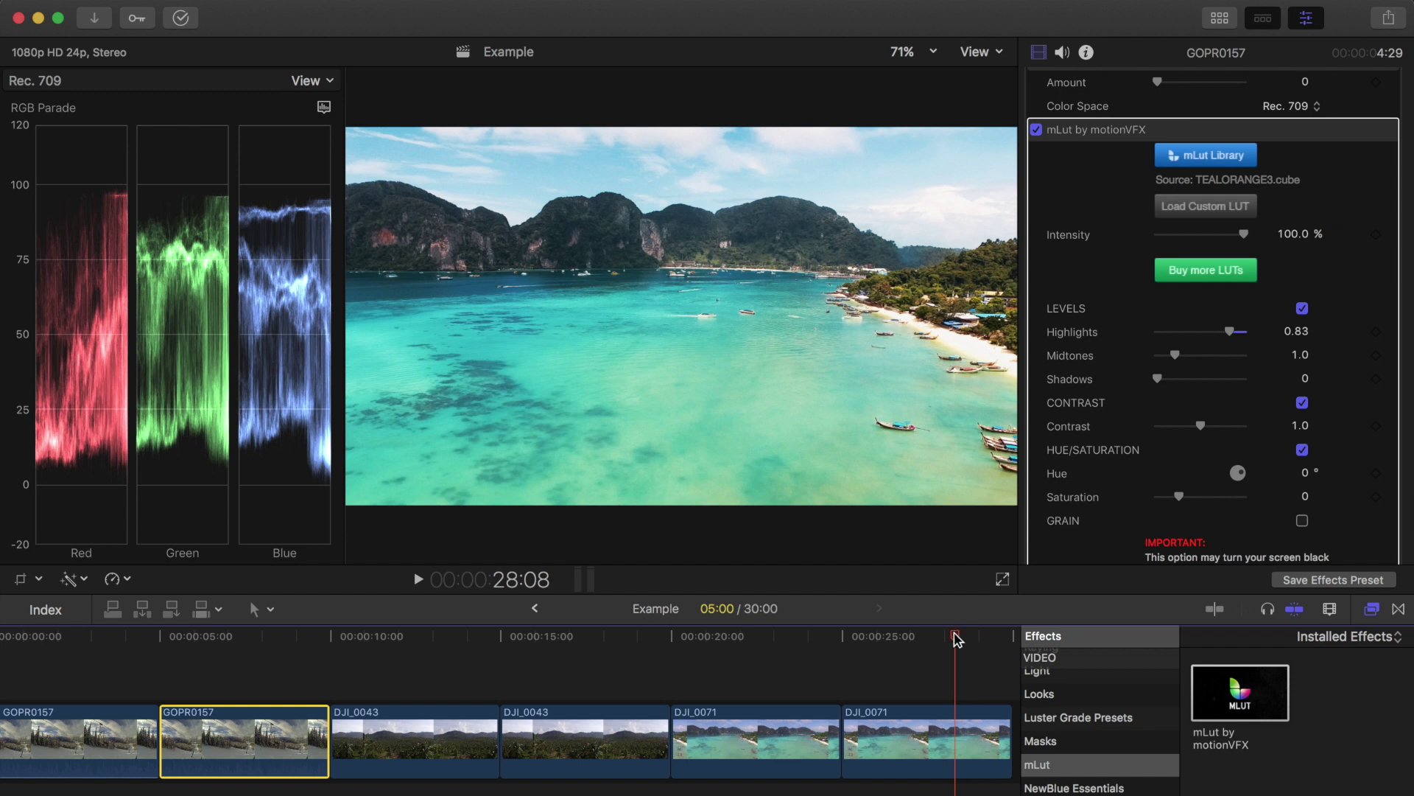
{"action": "left_click_drag", "start_coordinate": [956, 637], "coordinate": [870, 647]}
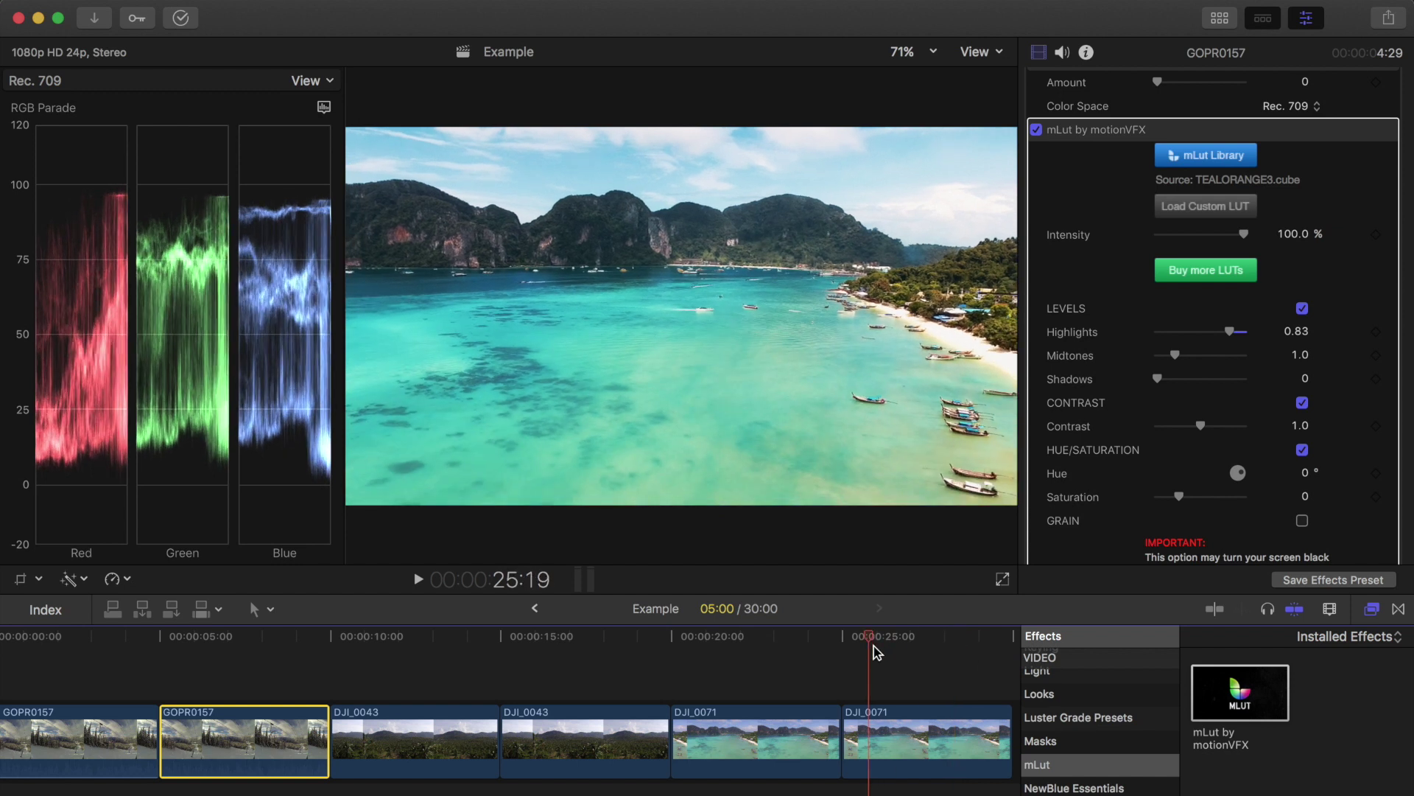
{"action": "left_click_drag", "start_coordinate": [870, 639], "coordinate": [849, 643]}
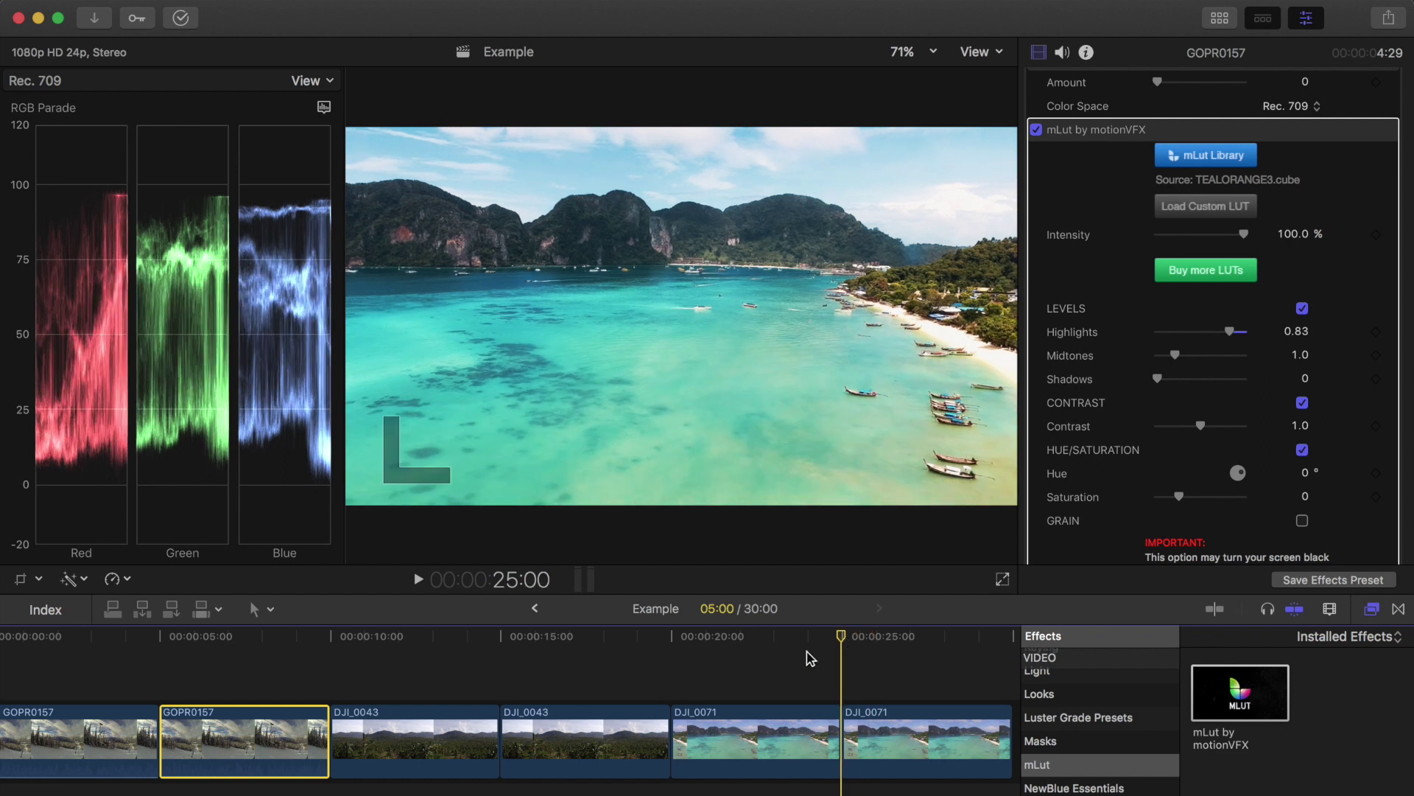